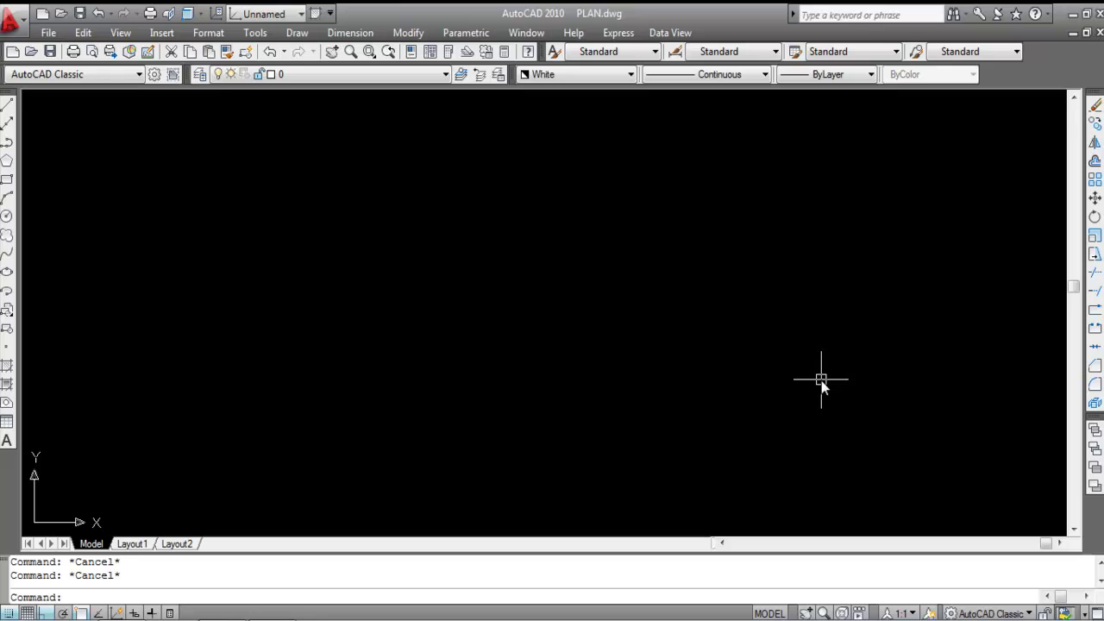
Step: Cancel the unfinished GRADIENT command and open the Hatch and Gradient dialog with H
type("GRADIENT")
key("Escape")
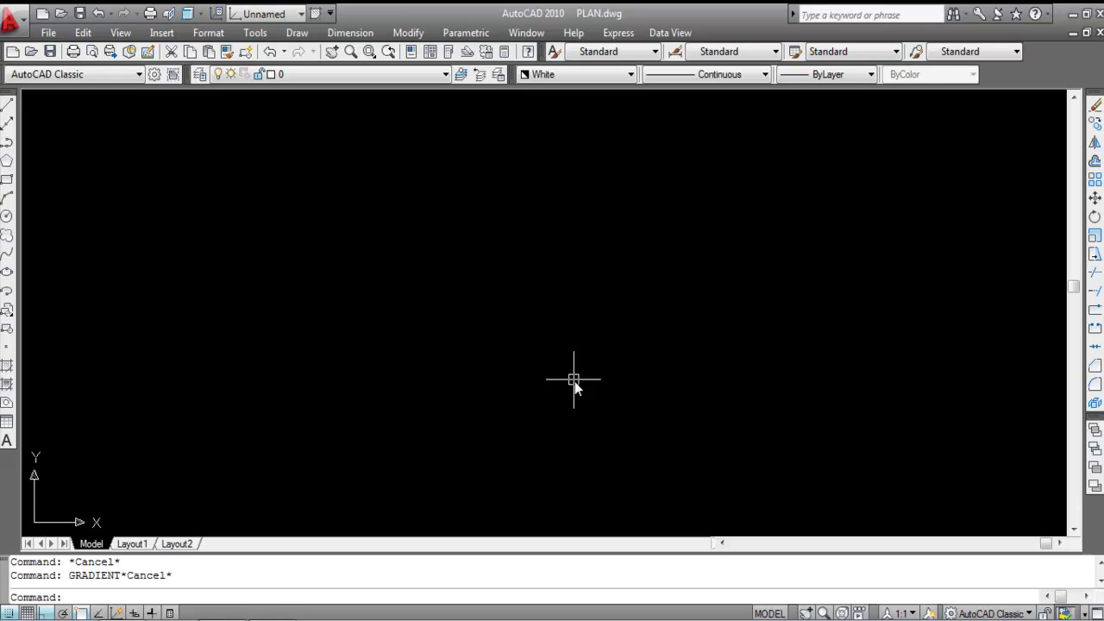
type("H")
key("Return")
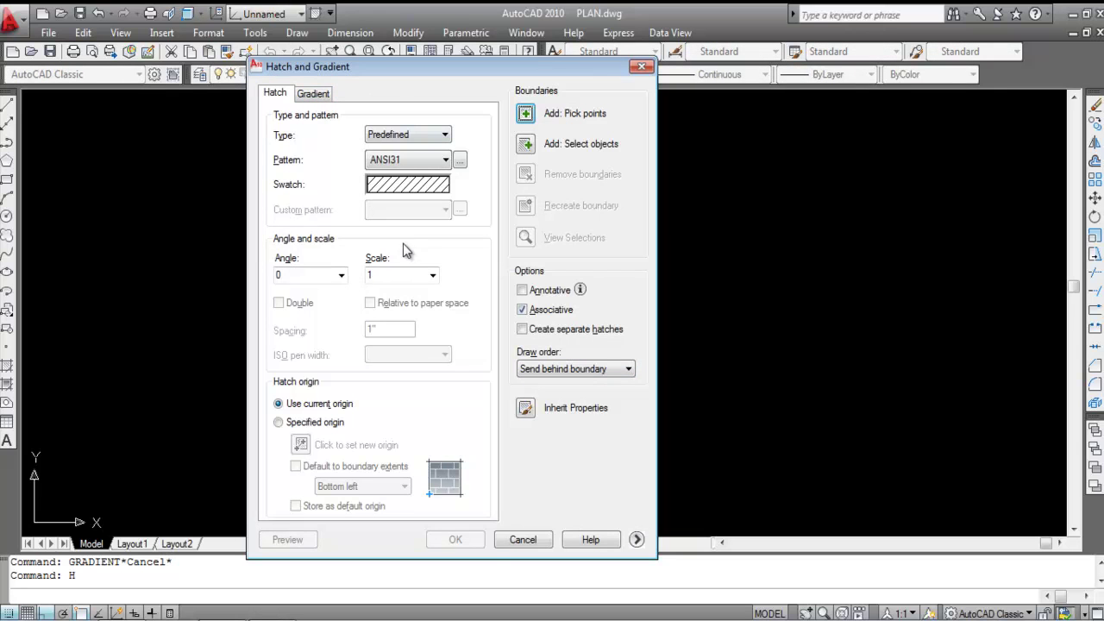
Step: Look over the Gradient and Hatch tabs, then close the dialog without applying anything
left_click(314, 93)
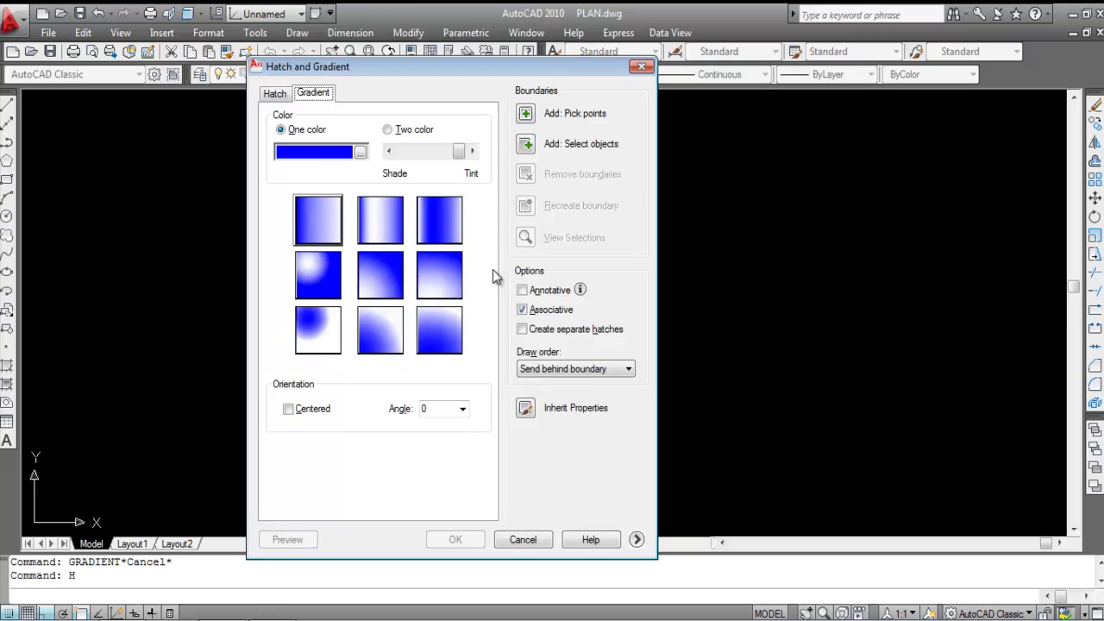
left_click(274, 94)
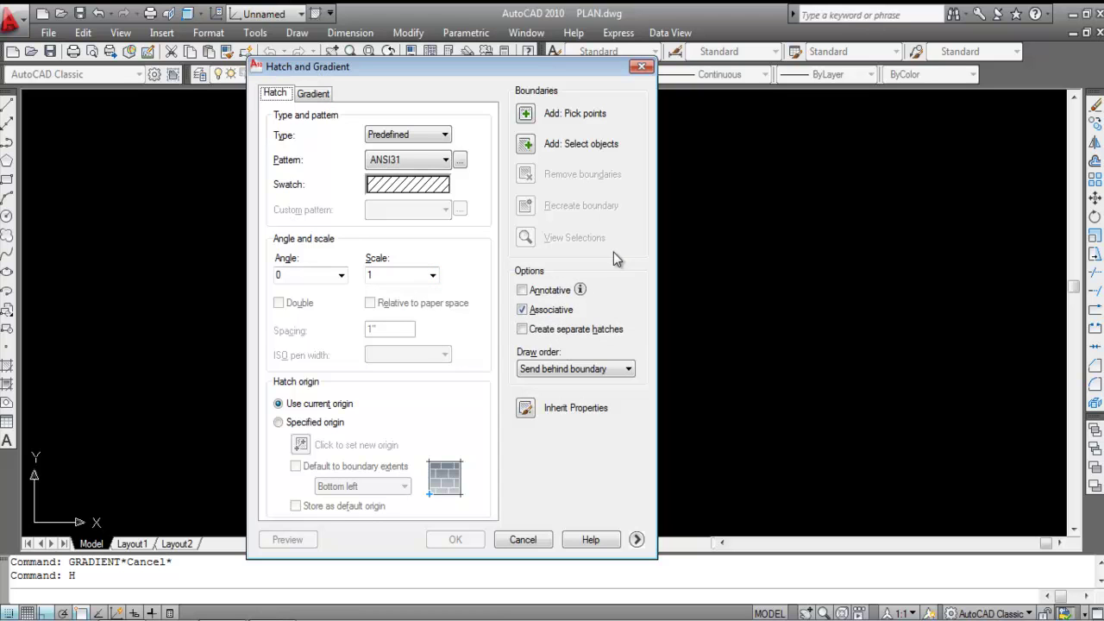
left_click(313, 94)
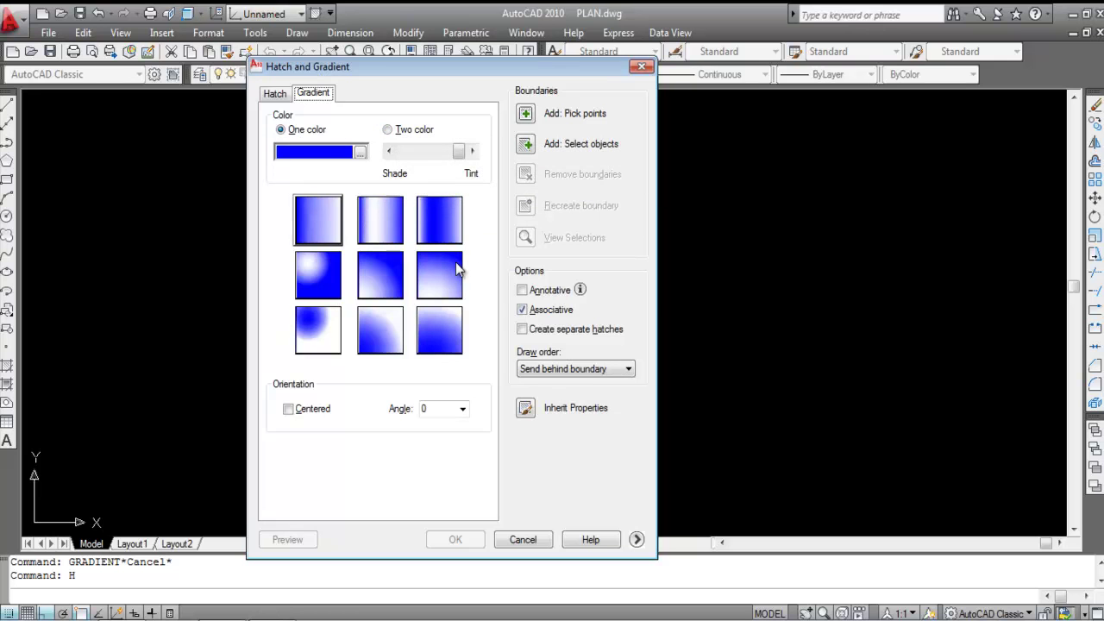
left_click(641, 67)
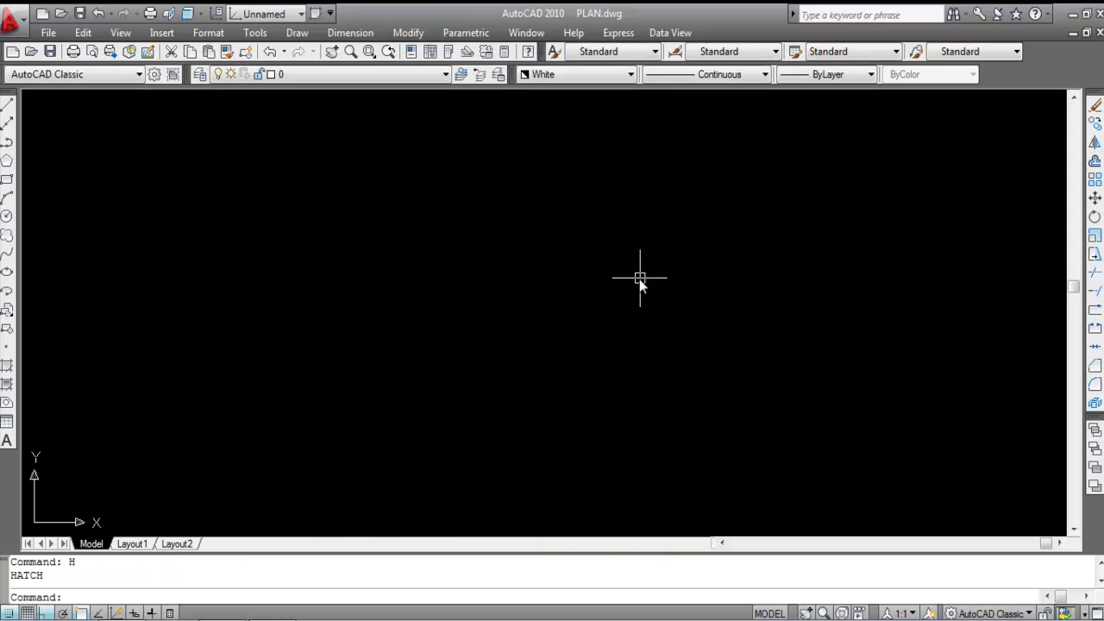
Step: Draw a rectangle, a circle to its right, and a wider rectangle below the circle
left_click(6, 178)
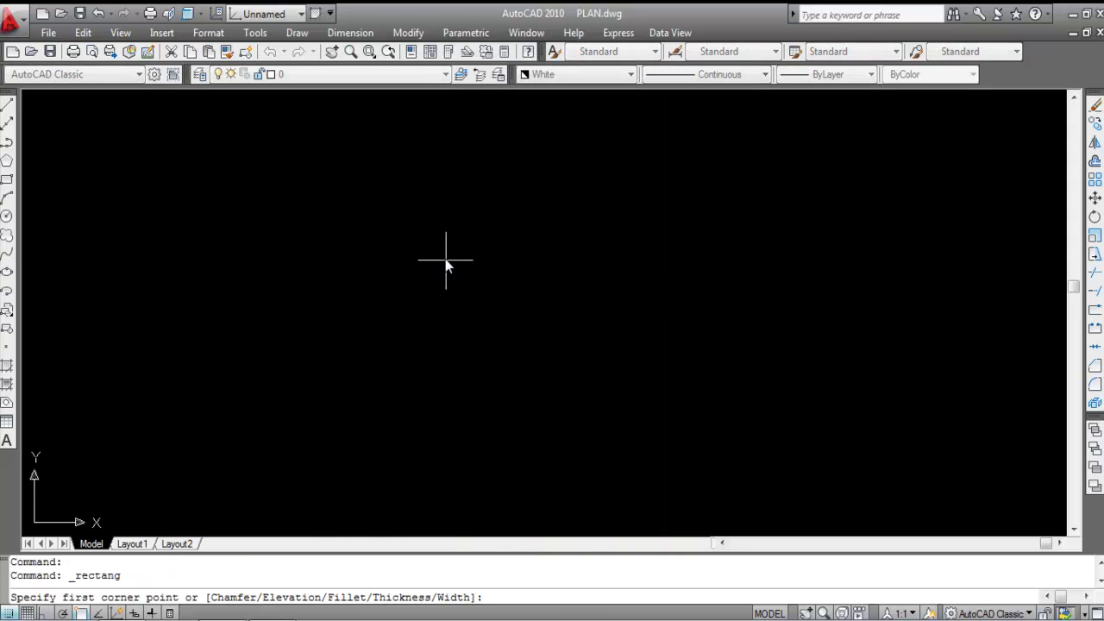
left_click(444, 259)
left_click(577, 358)
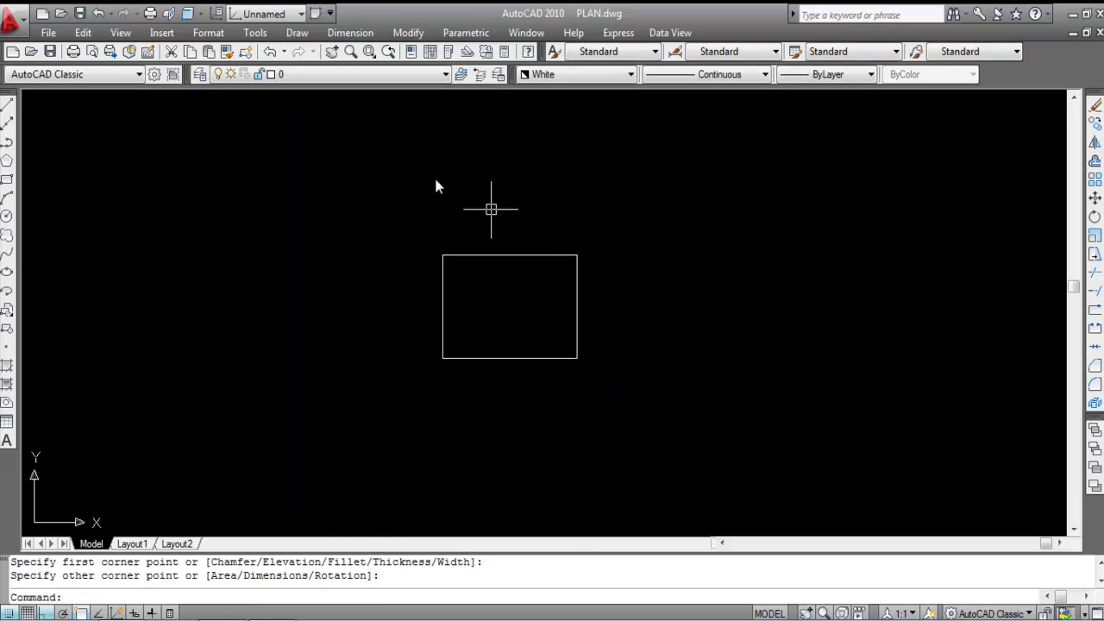
left_click(6, 215)
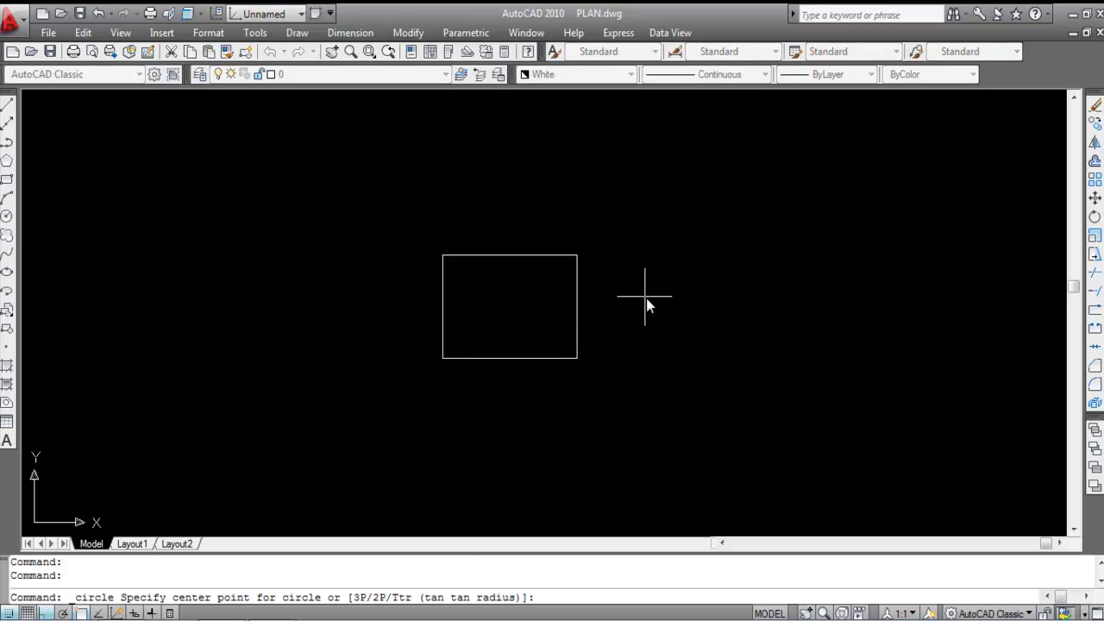
left_click(662, 285)
left_click(699, 315)
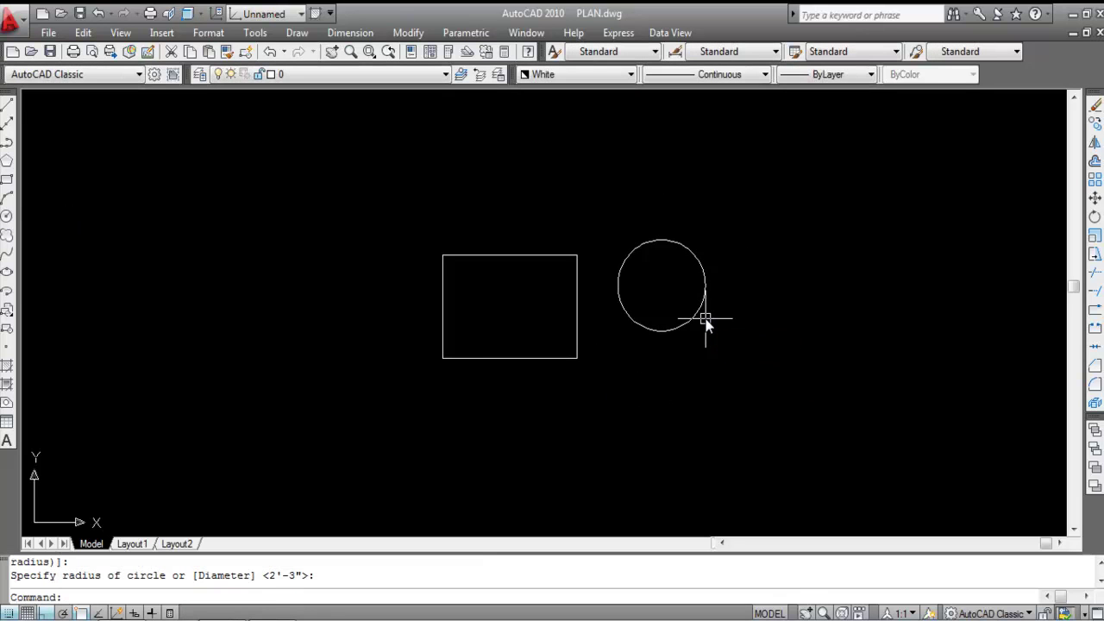
left_click(6, 179)
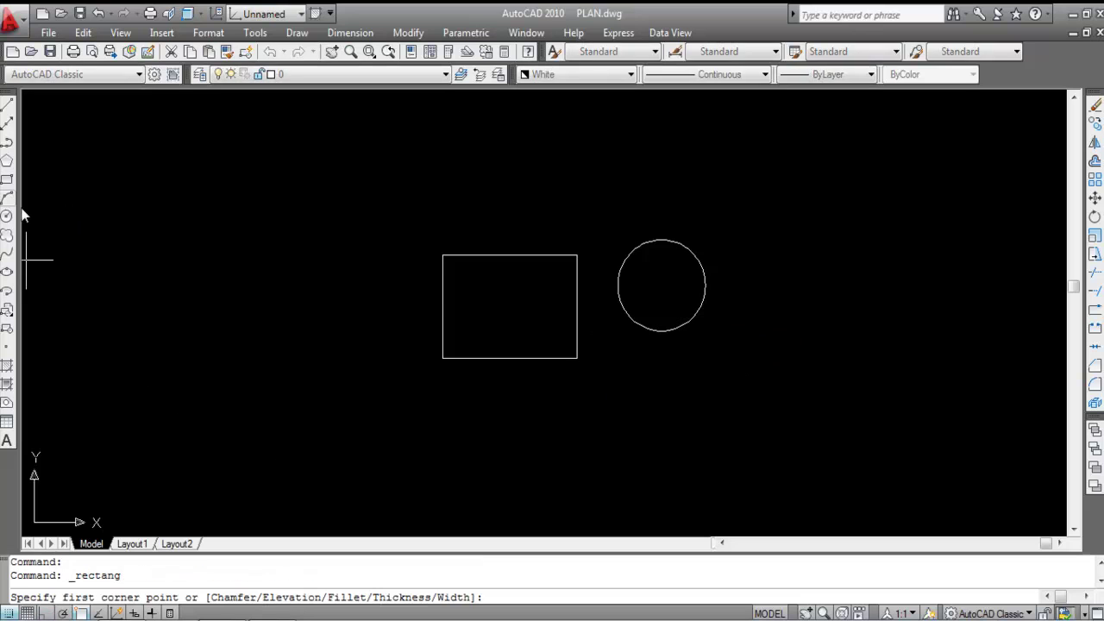
left_click(577, 403)
left_click(785, 485)
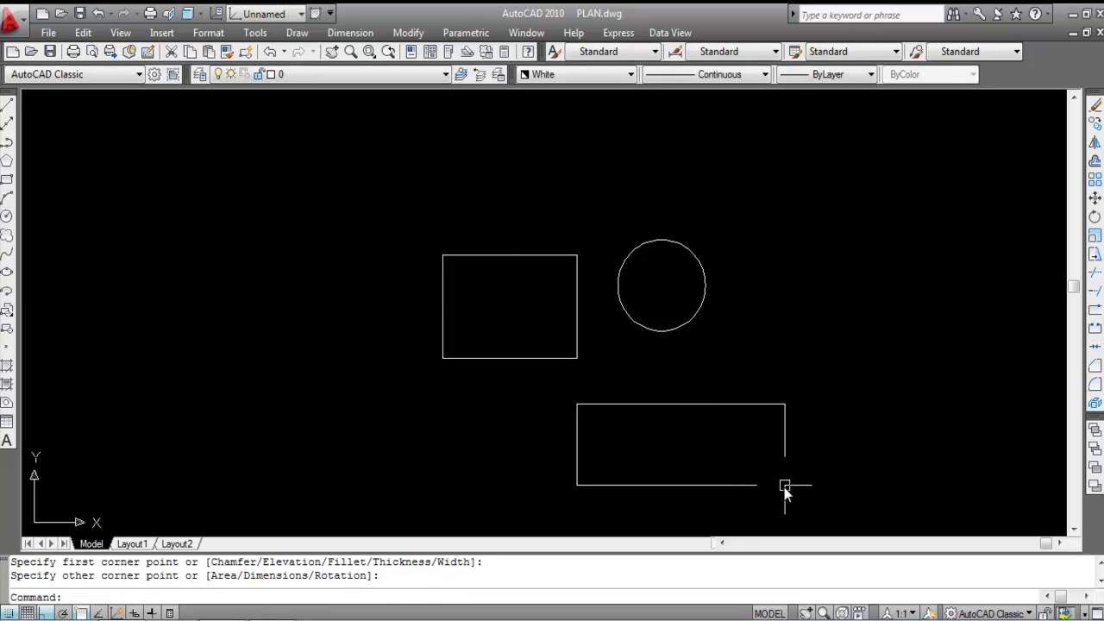
Step: Reopen the Hatch and Gradient dialog with the H command
scroll(274, 258, "down", 2)
scroll(503, 384, "up", 2)
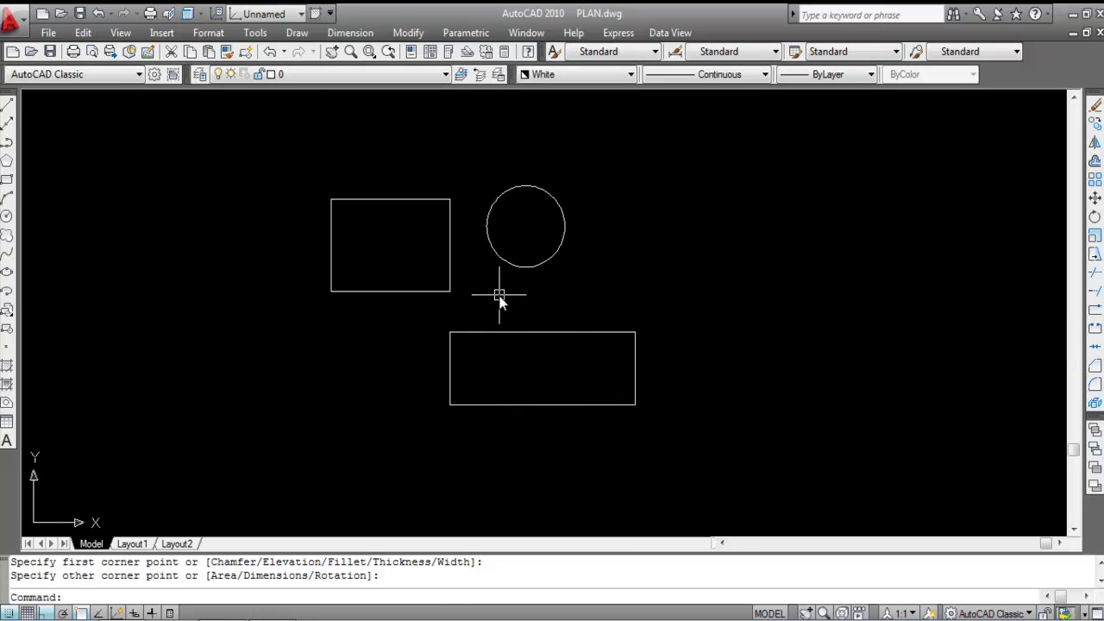
type("h")
key("Return")
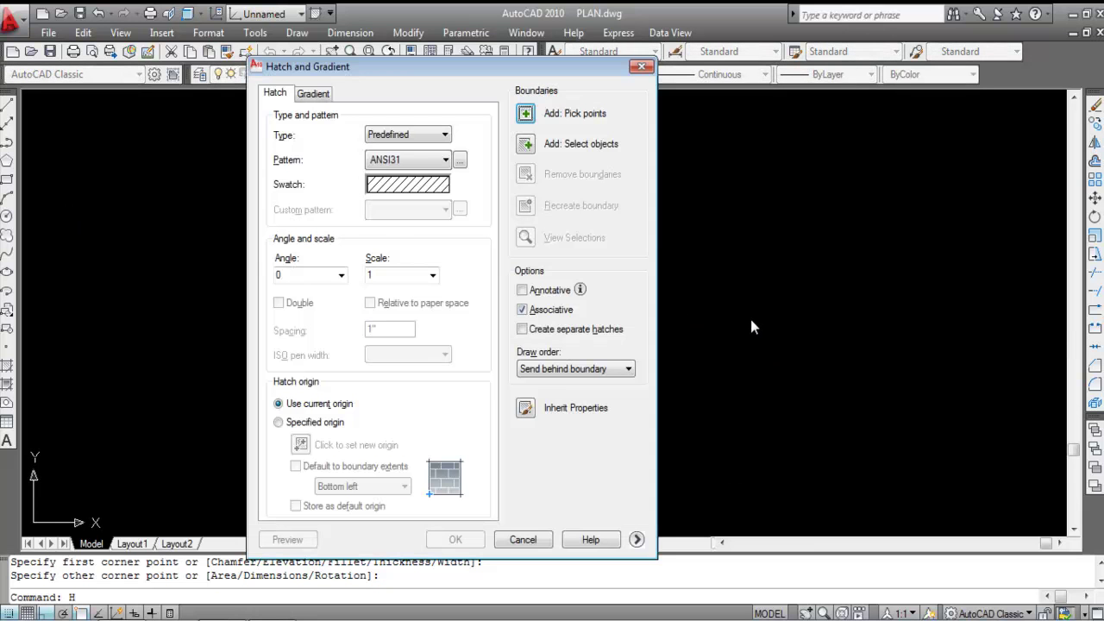
Step: Set the gradient to One color and bring up its colour chooser
left_click(313, 93)
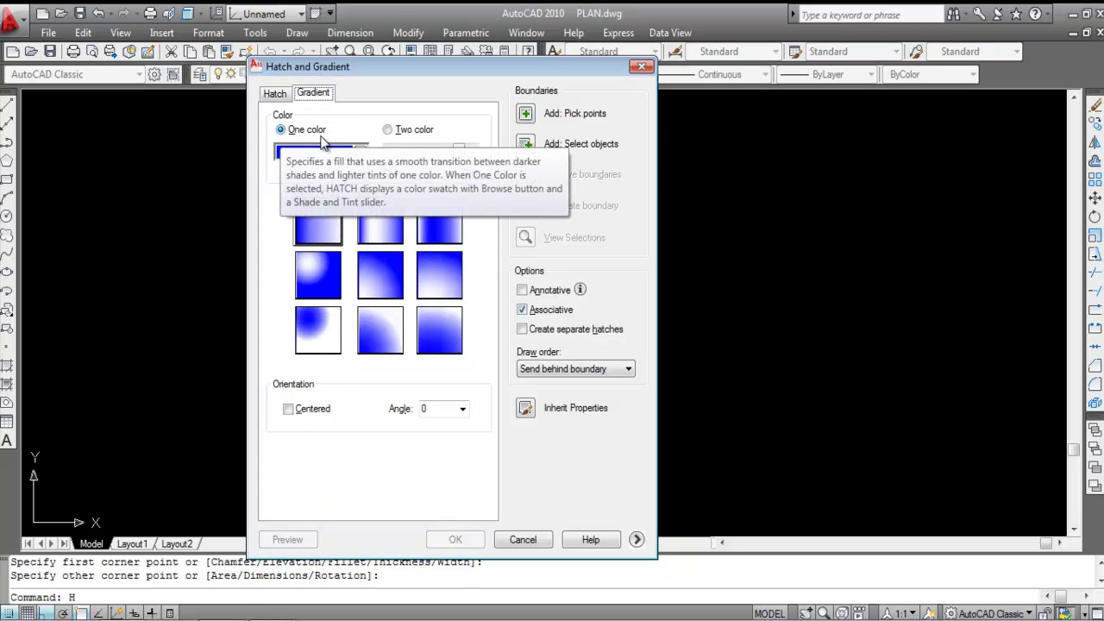
left_click(388, 129)
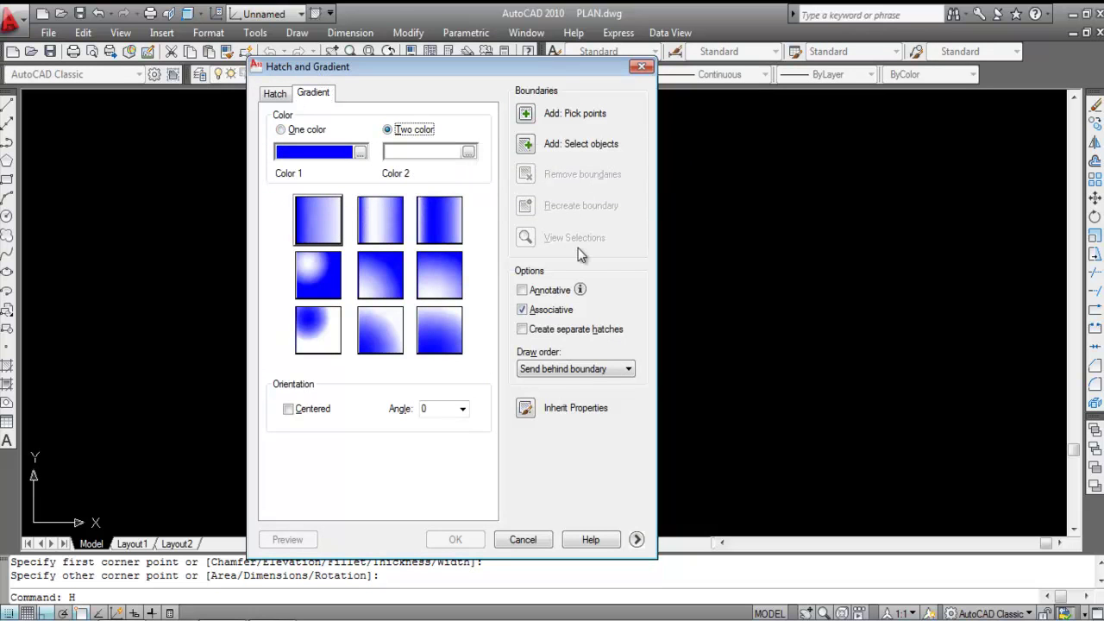
left_click(280, 130)
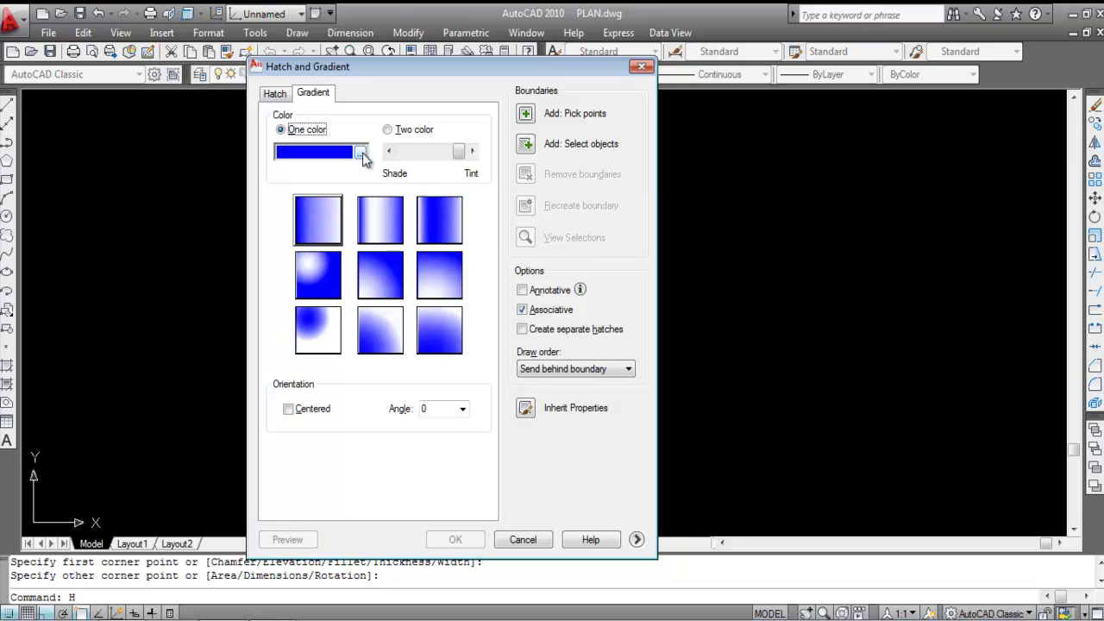
left_click(360, 153)
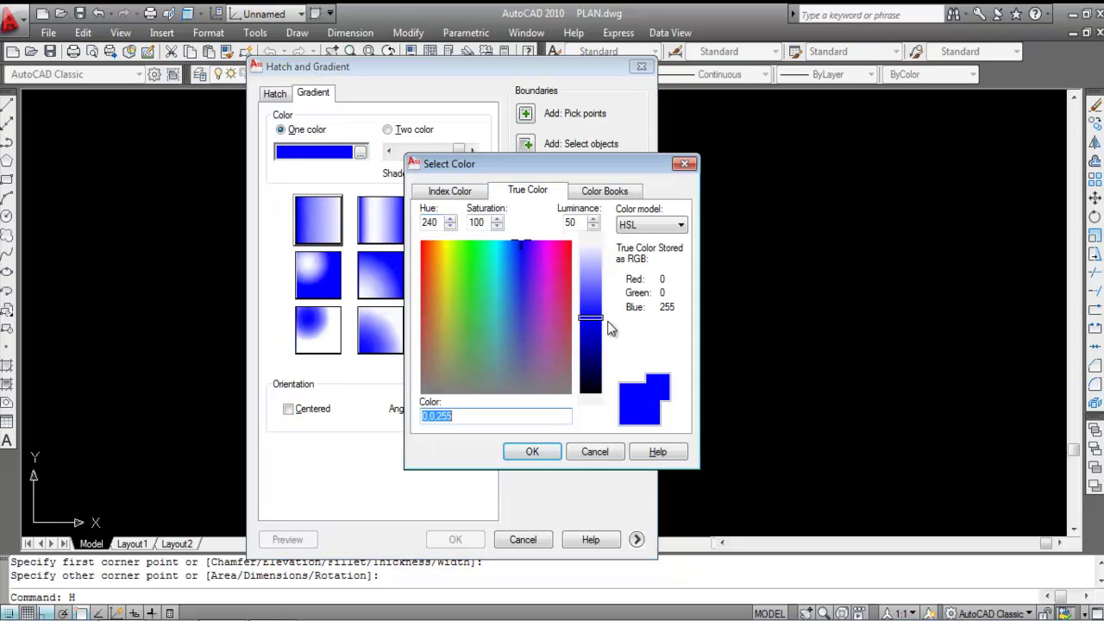
left_click(445, 191)
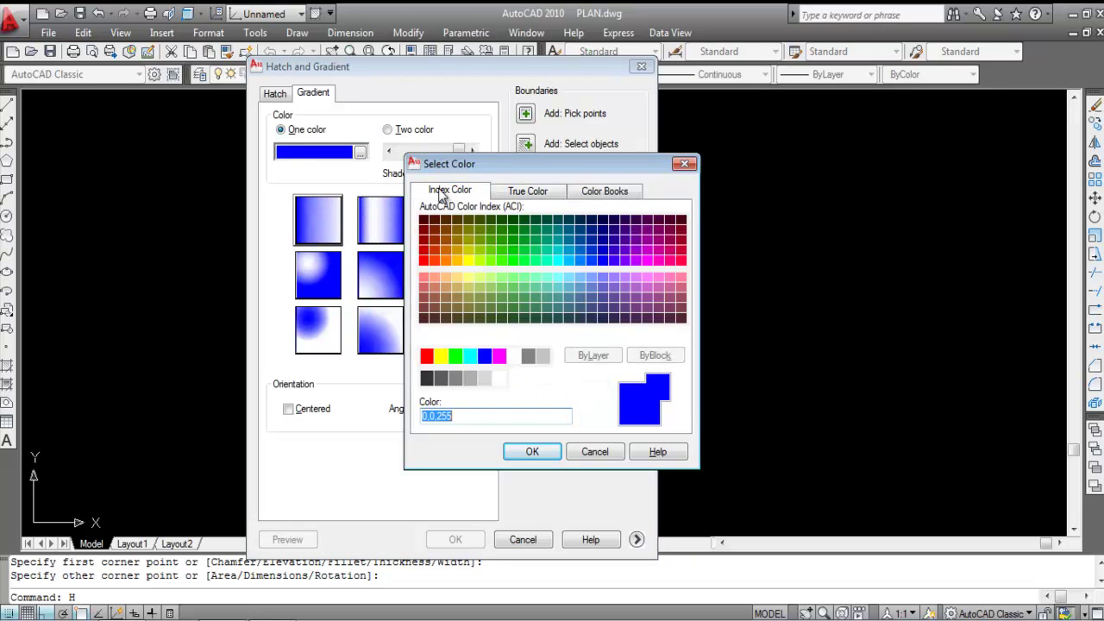
left_click(527, 195)
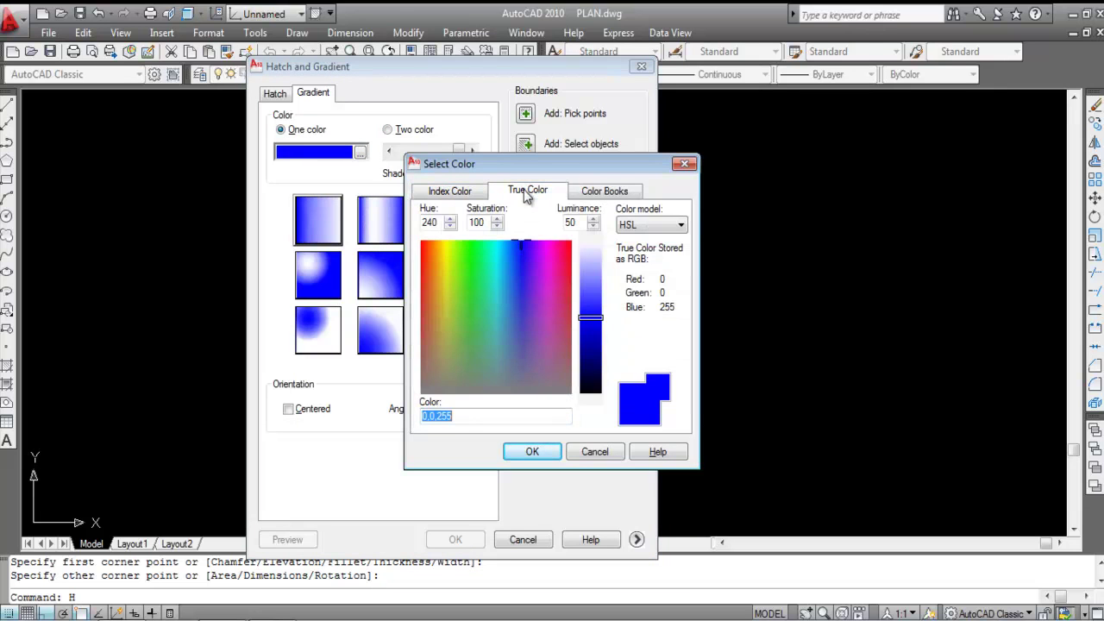
Step: Pick the pink DIC 155 shade from the DIC colour book and confirm it
left_click(623, 199)
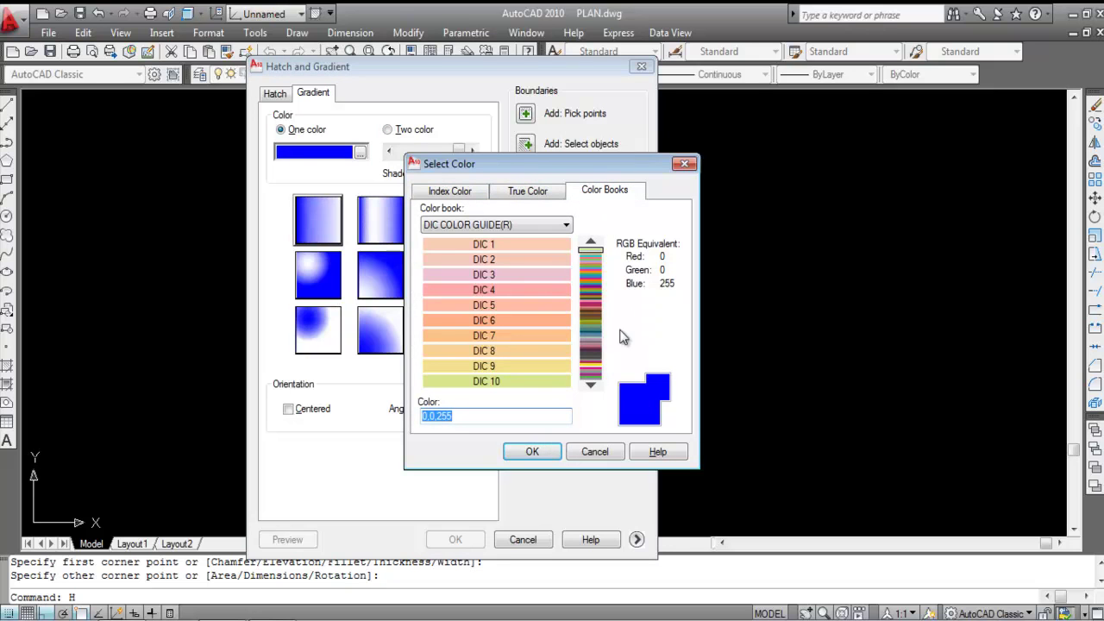
left_click(592, 289)
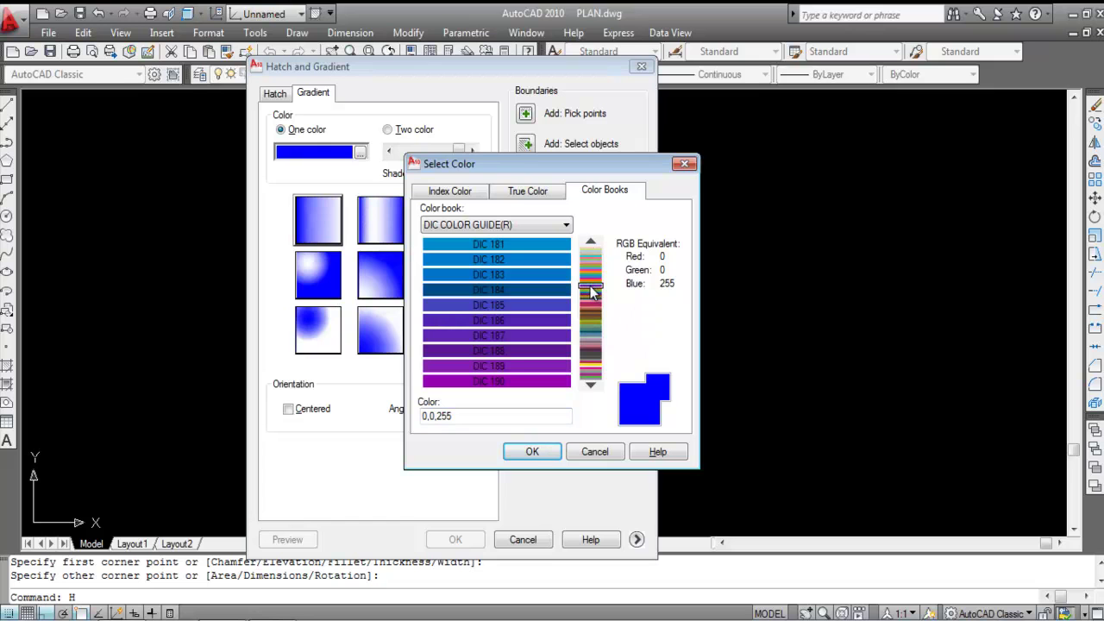
left_click(591, 293)
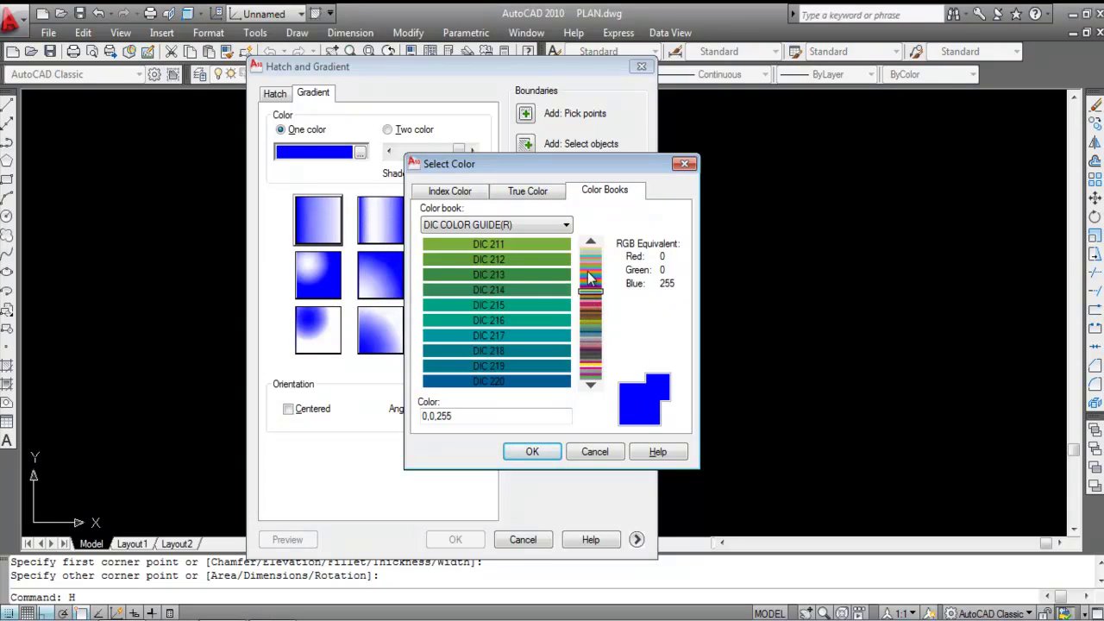
left_click(592, 343)
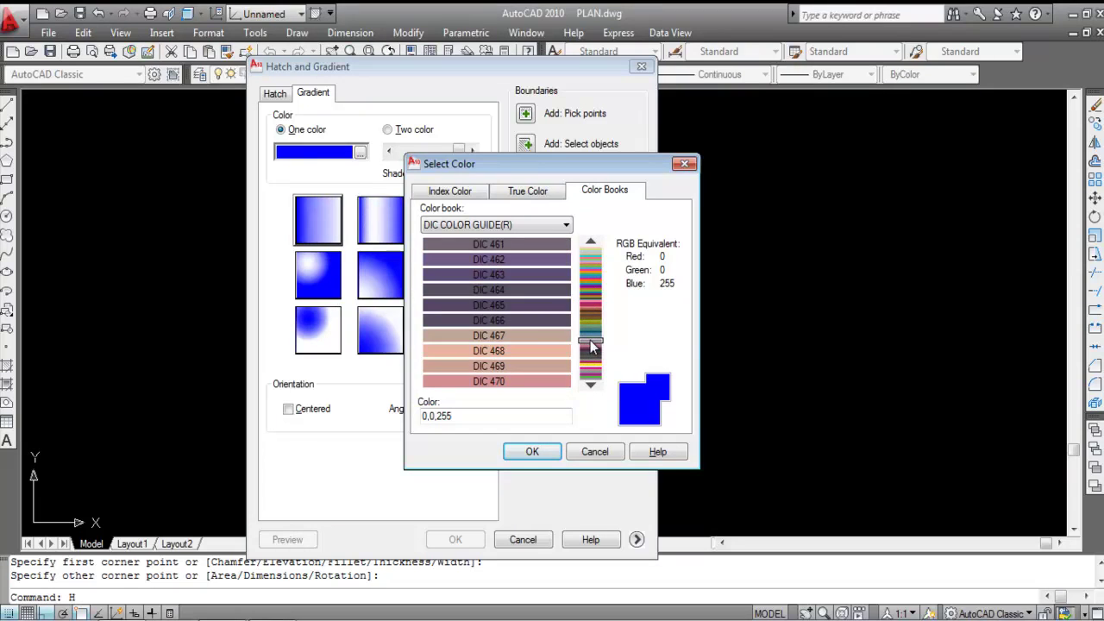
left_click(592, 304)
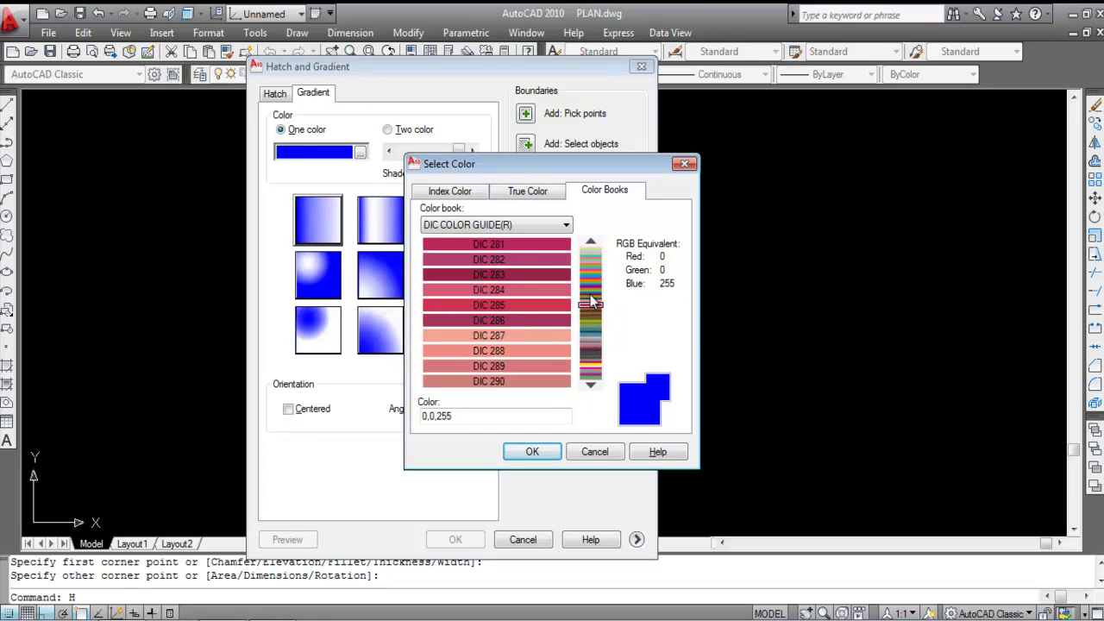
left_click(594, 292)
left_click(594, 330)
left_click(588, 278)
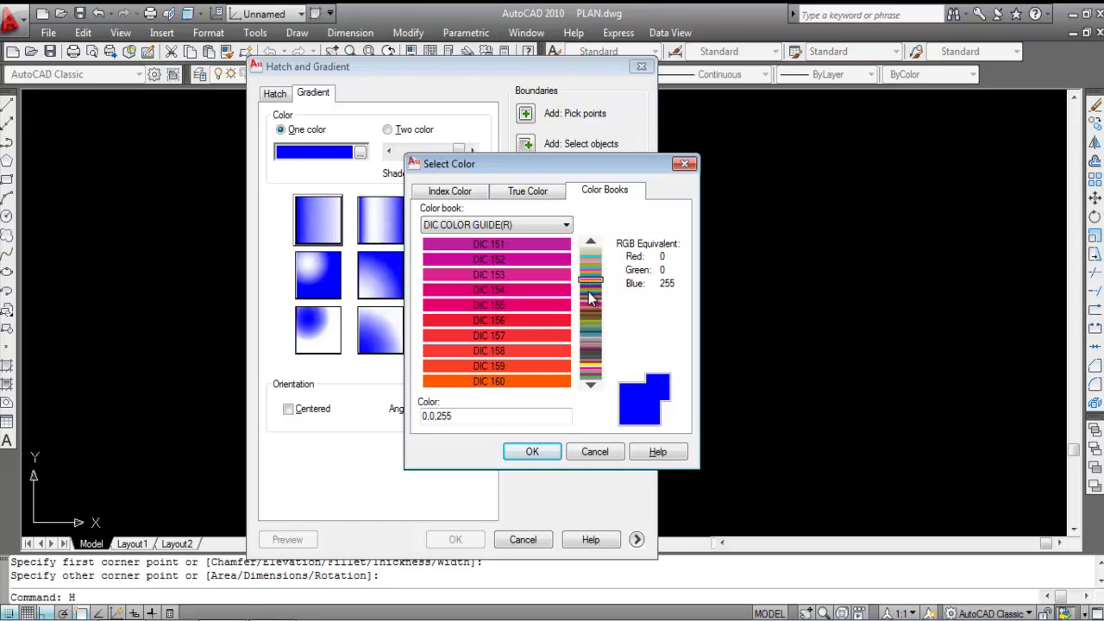
left_click(526, 304)
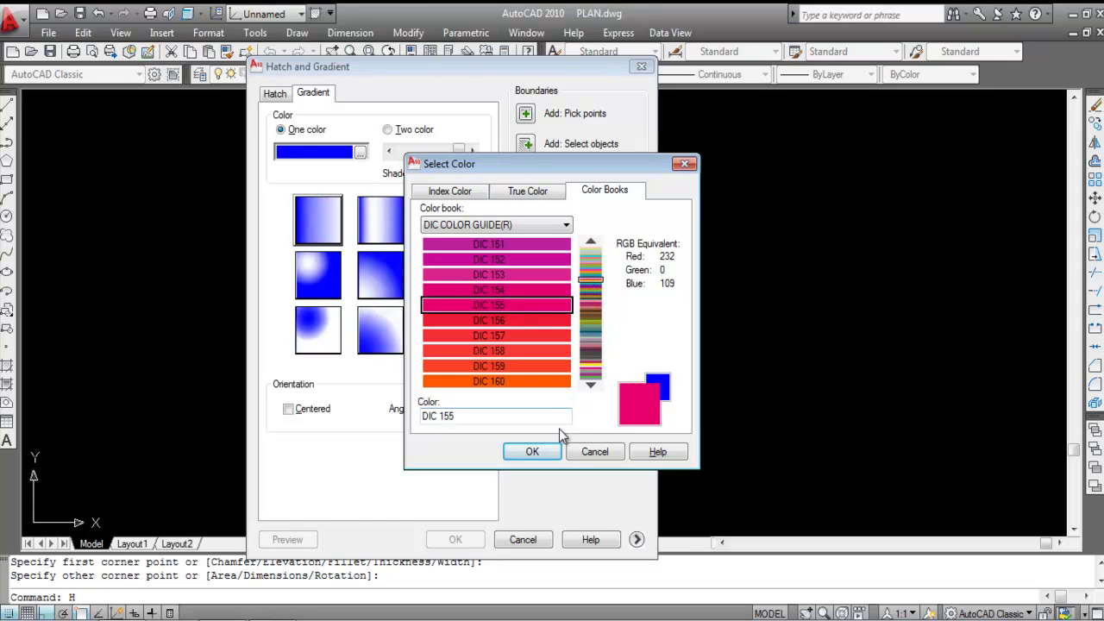
left_click(533, 451)
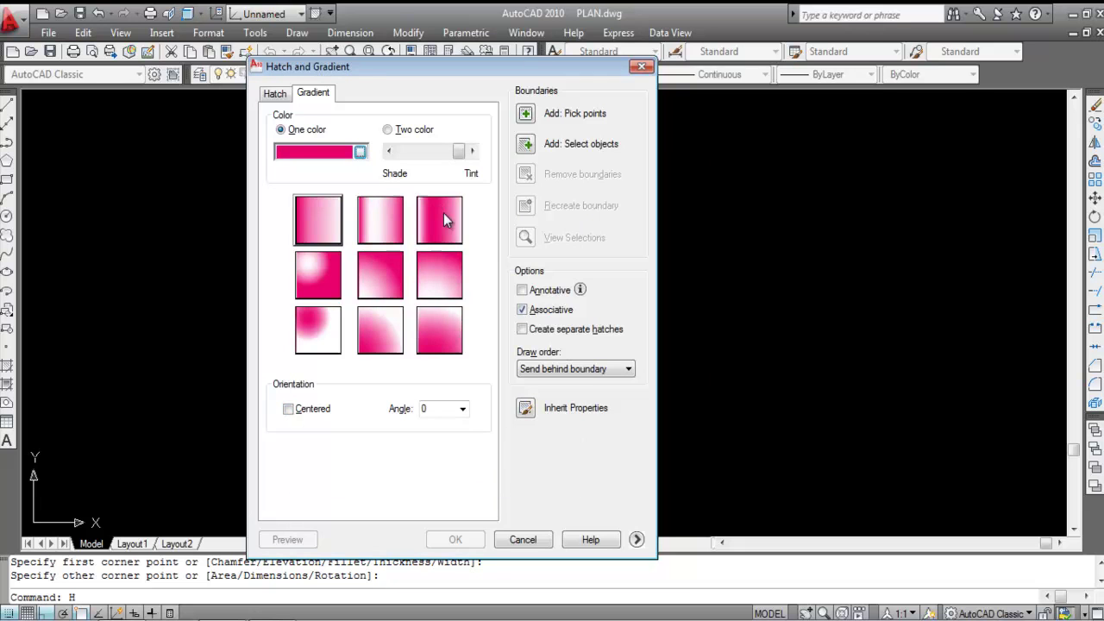
Step: Fill the upper-left rectangle with the pink DIC 155 gradient, previewing before applying it
left_click(288, 409)
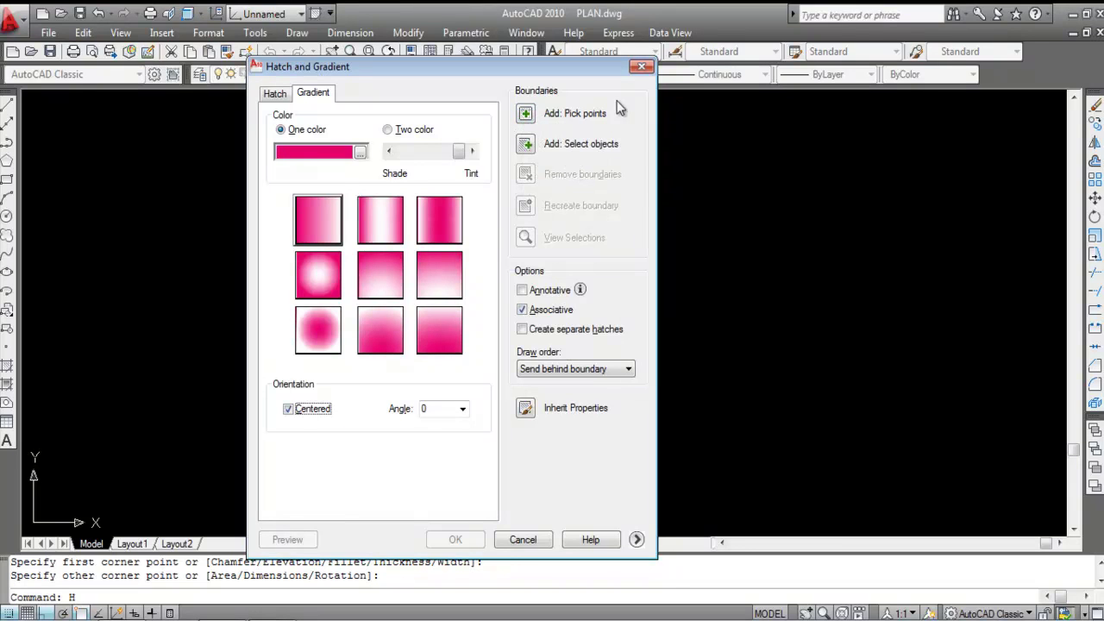
left_click(526, 115)
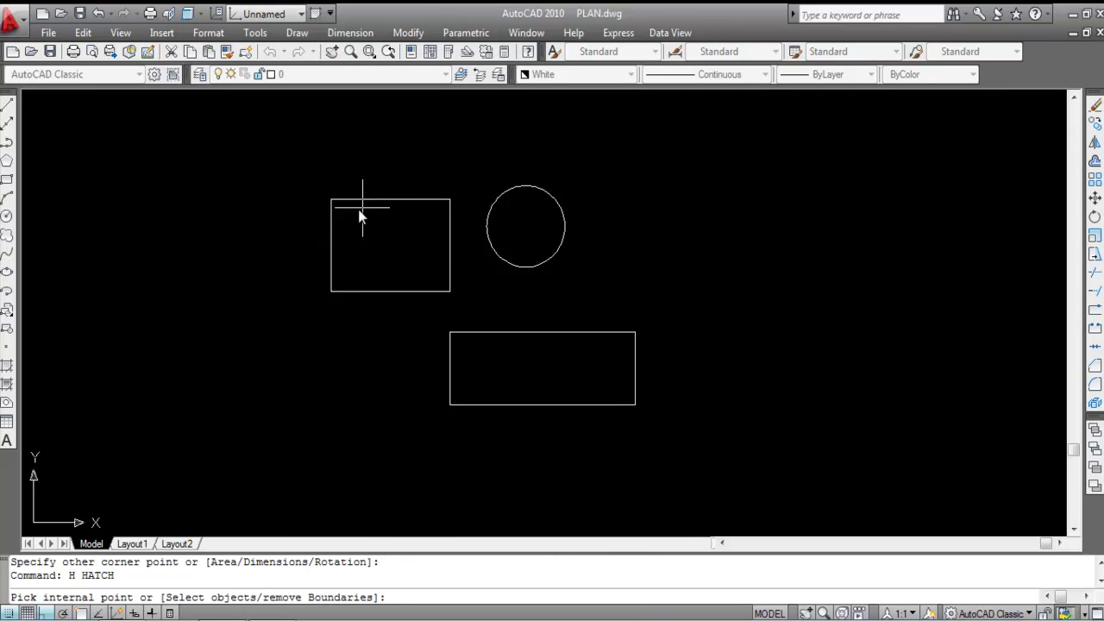
left_click(396, 248)
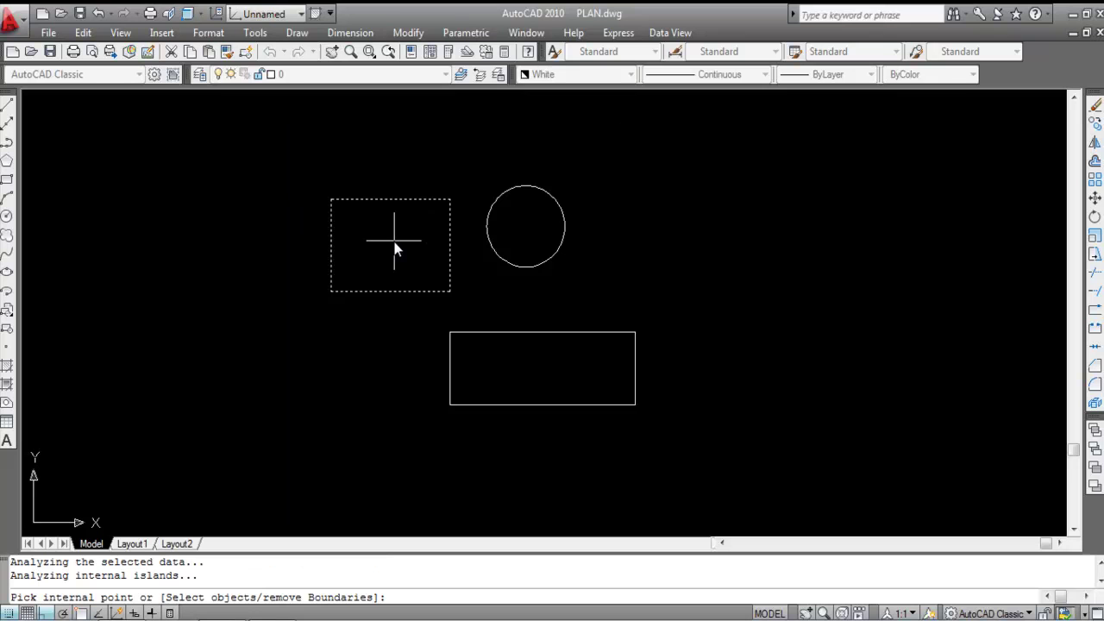
key("Return")
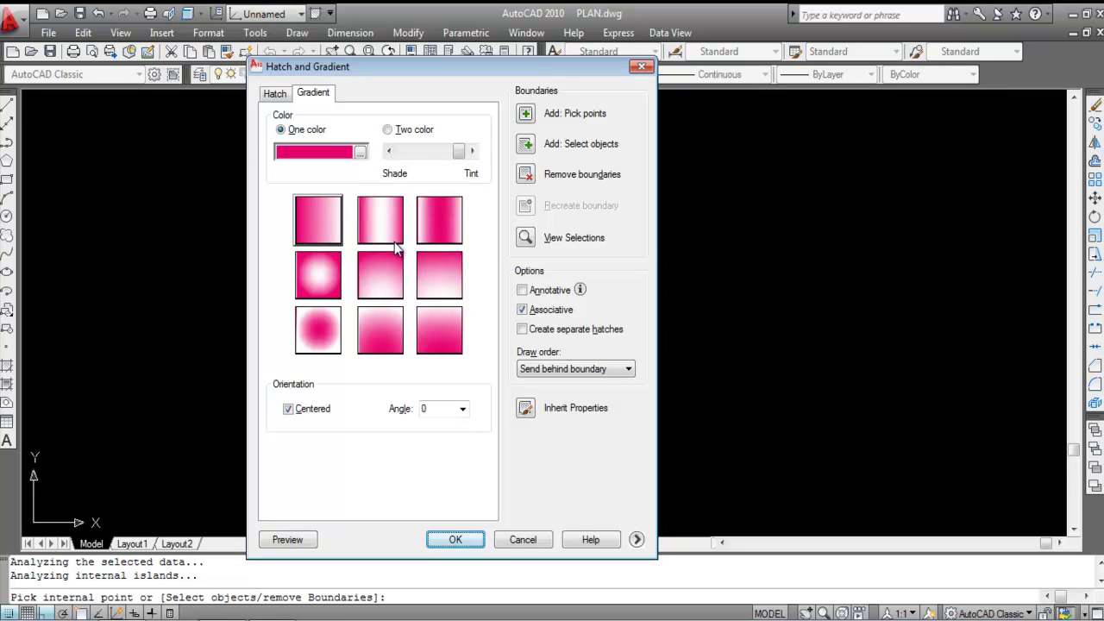
left_click(292, 542)
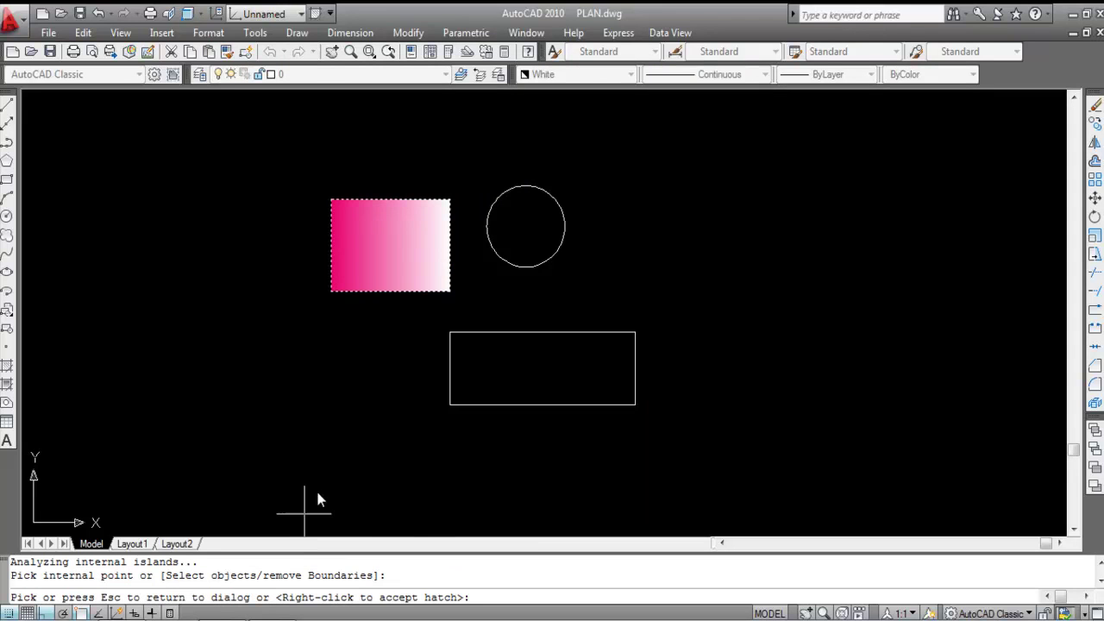
scroll(372, 251, "up", 2)
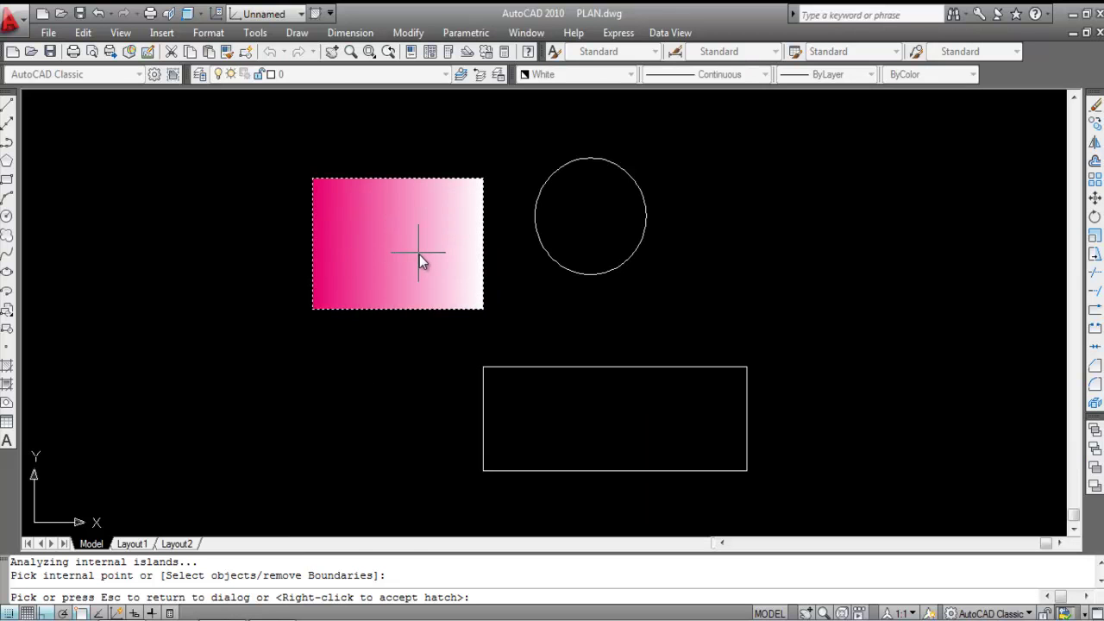
key("Escape")
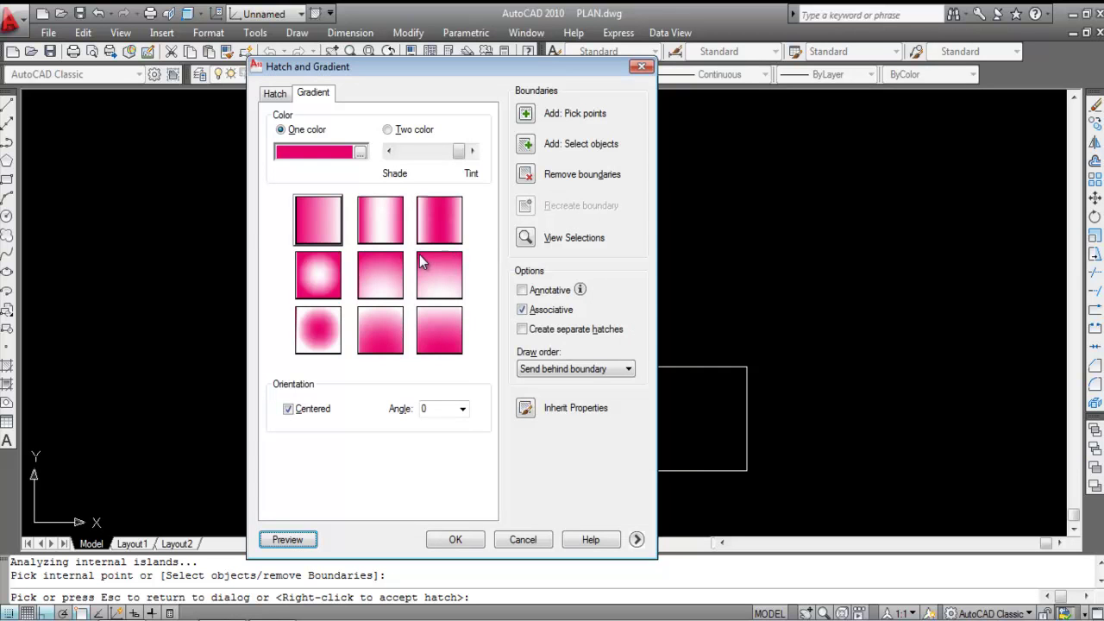
left_click(455, 540)
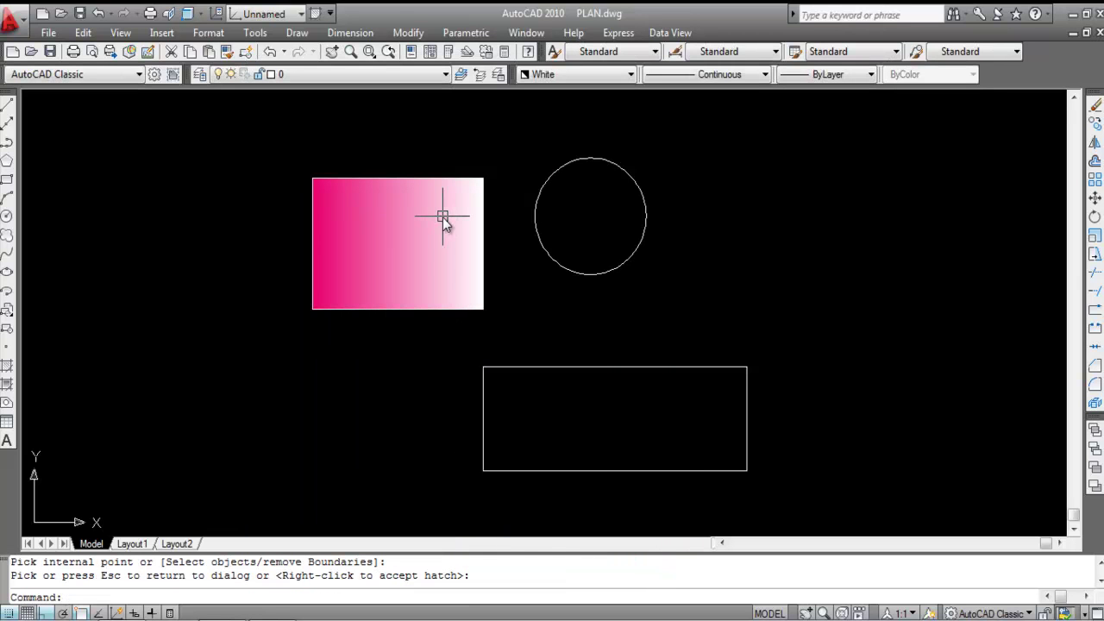
Step: Fill the wide lower rectangle with the radial pink gradient that is light at its centre
scroll(579, 318, "down", 2)
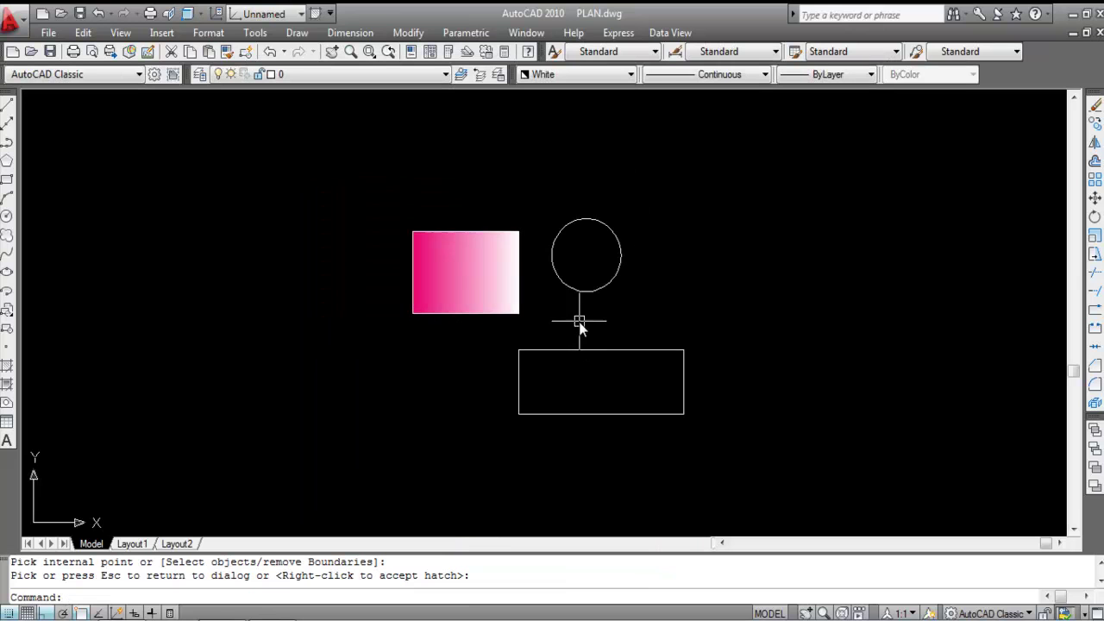
key("Return")
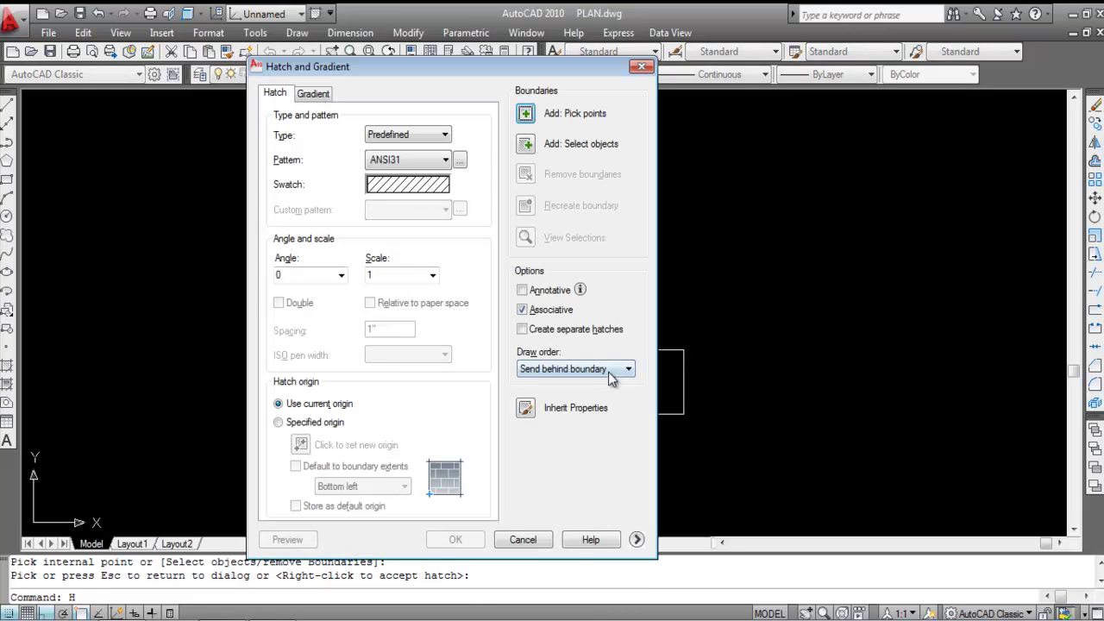
left_click(303, 97)
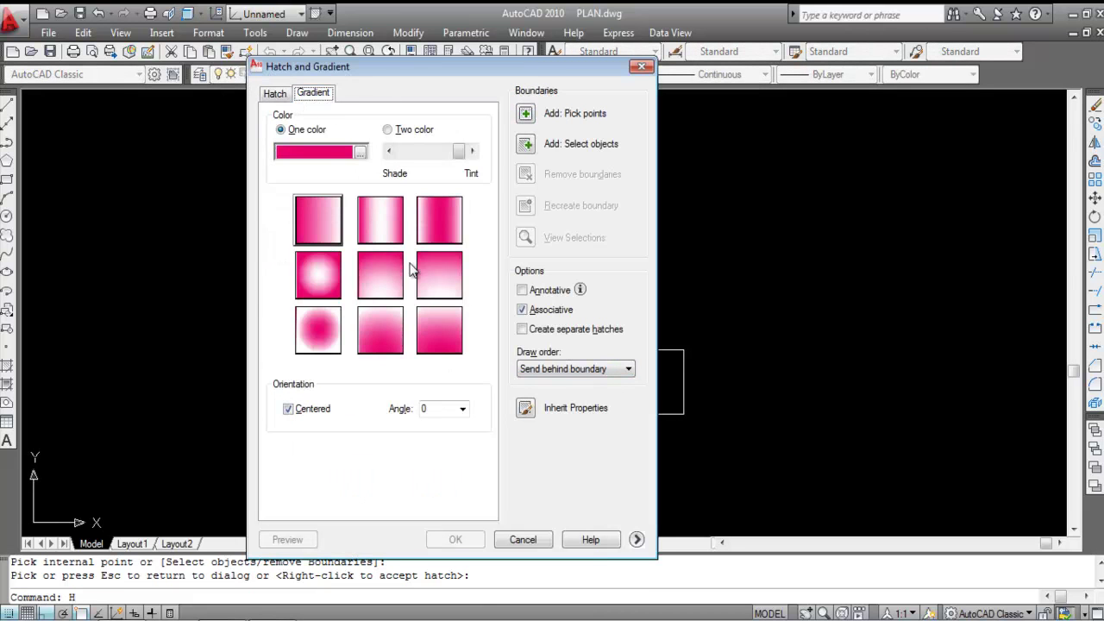
left_click(316, 277)
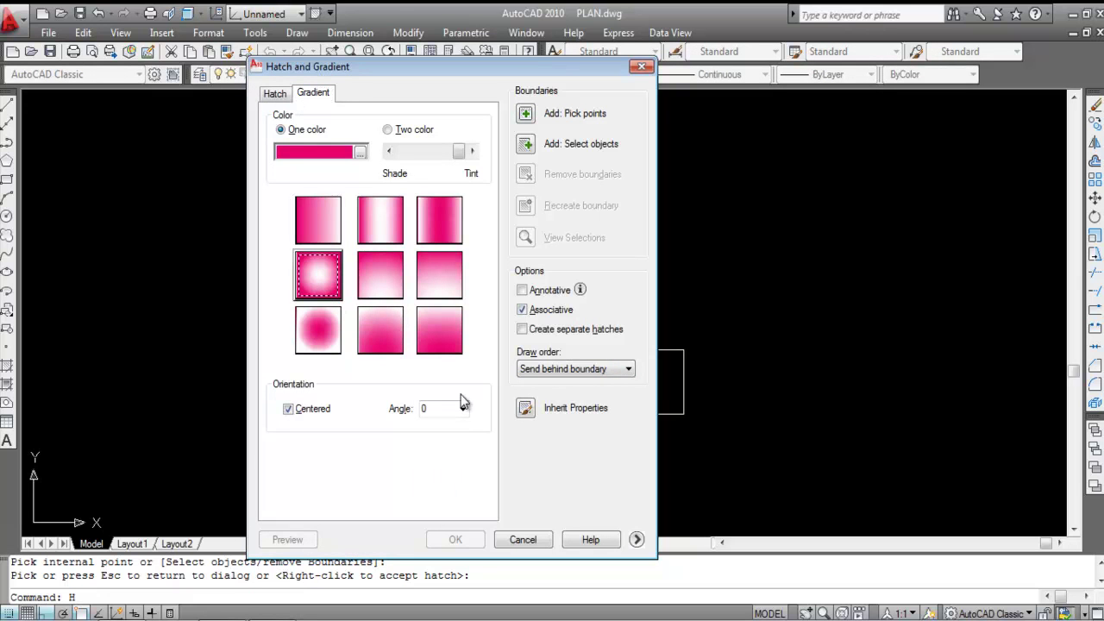
left_click(537, 119)
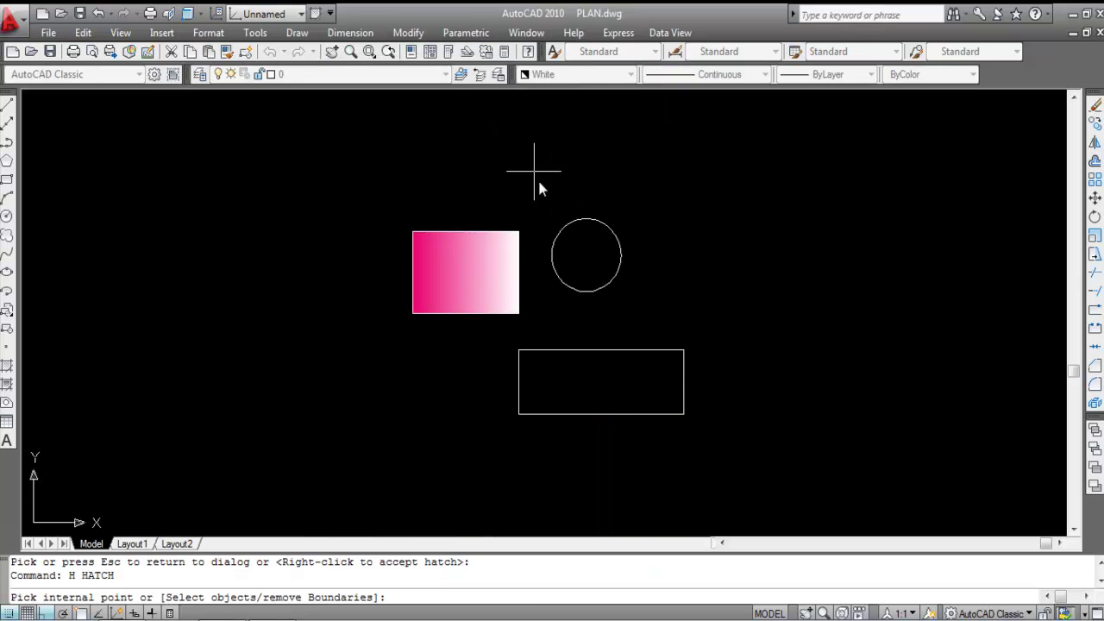
left_click(650, 383)
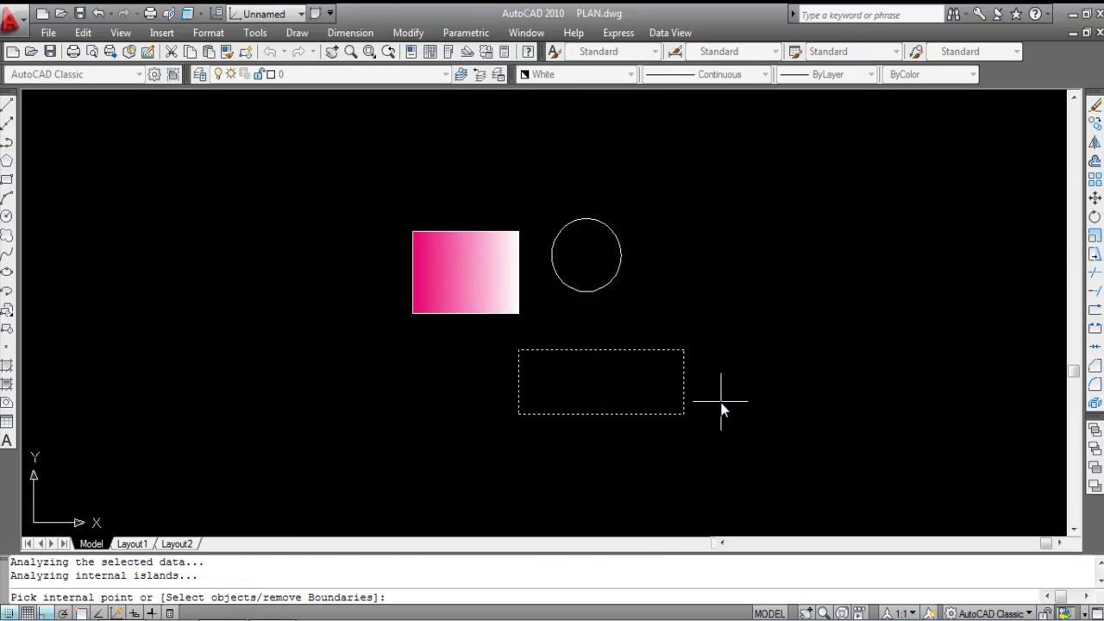
key("Return")
left_click(457, 539)
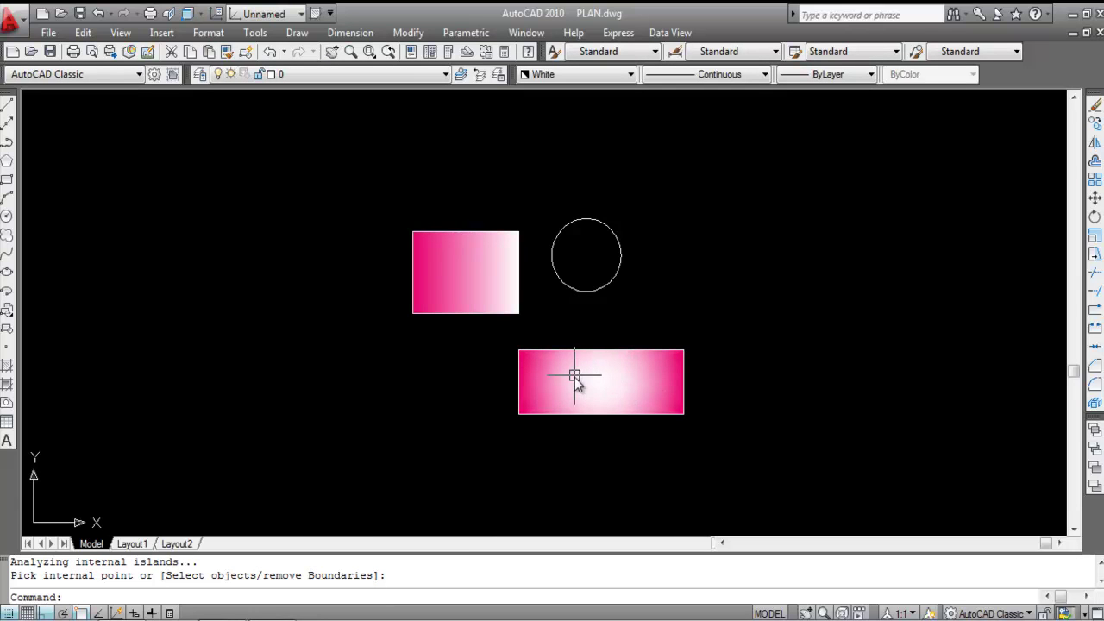
Step: Fill the circle with the pink gradient that is darkest through its middle
type("H")
key("Return")
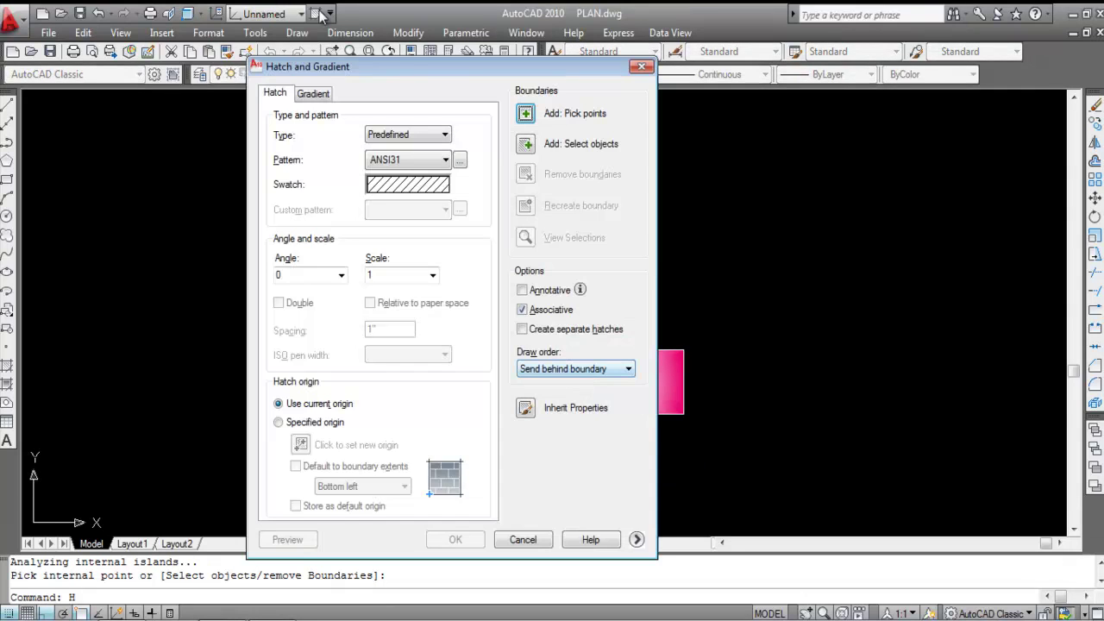
left_click(313, 93)
left_click(440, 234)
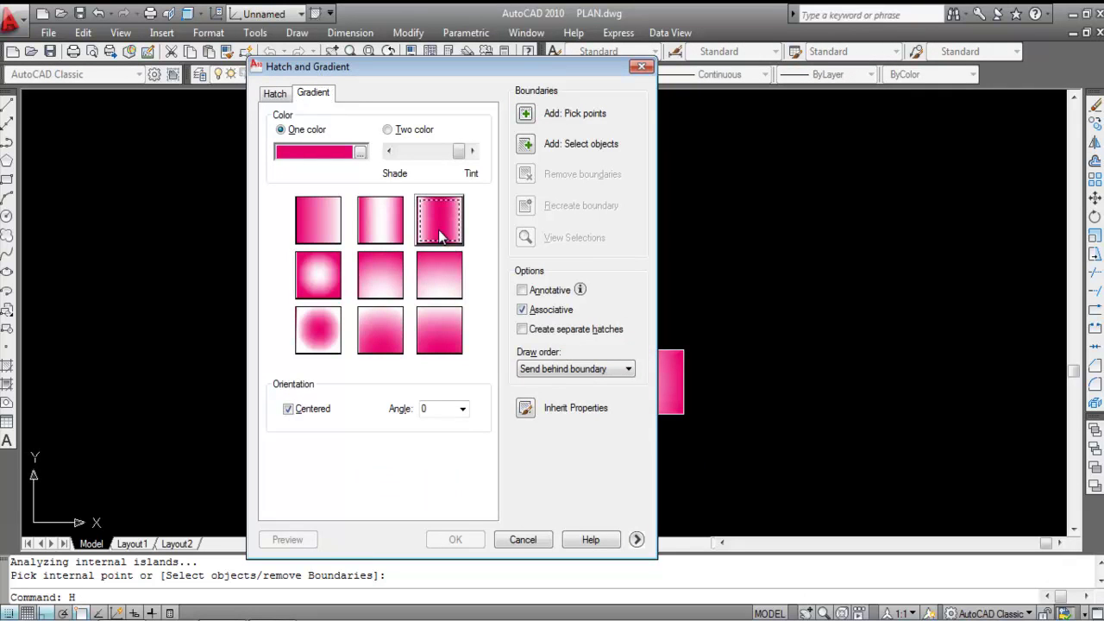
left_click(525, 117)
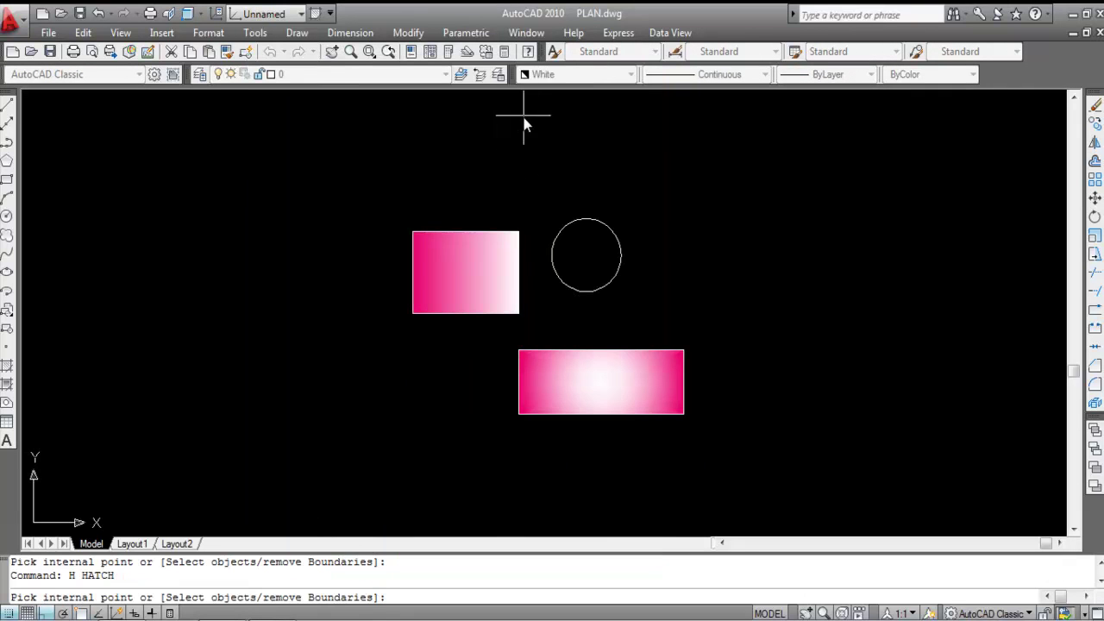
left_click(587, 259)
key("Return")
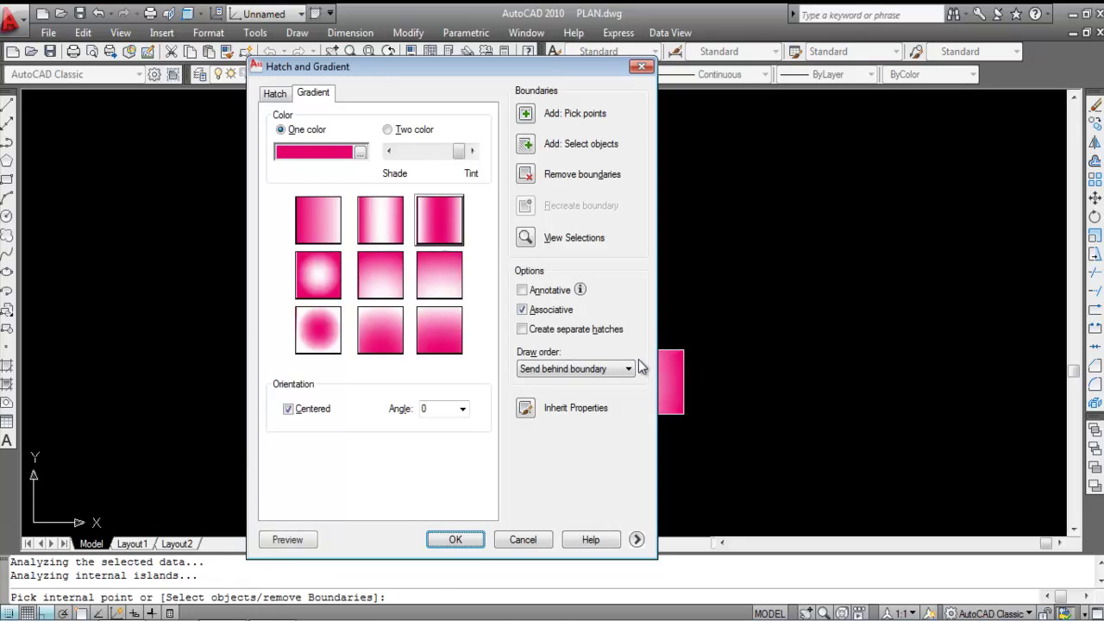
left_click(450, 536)
scroll(611, 178, "down", 1)
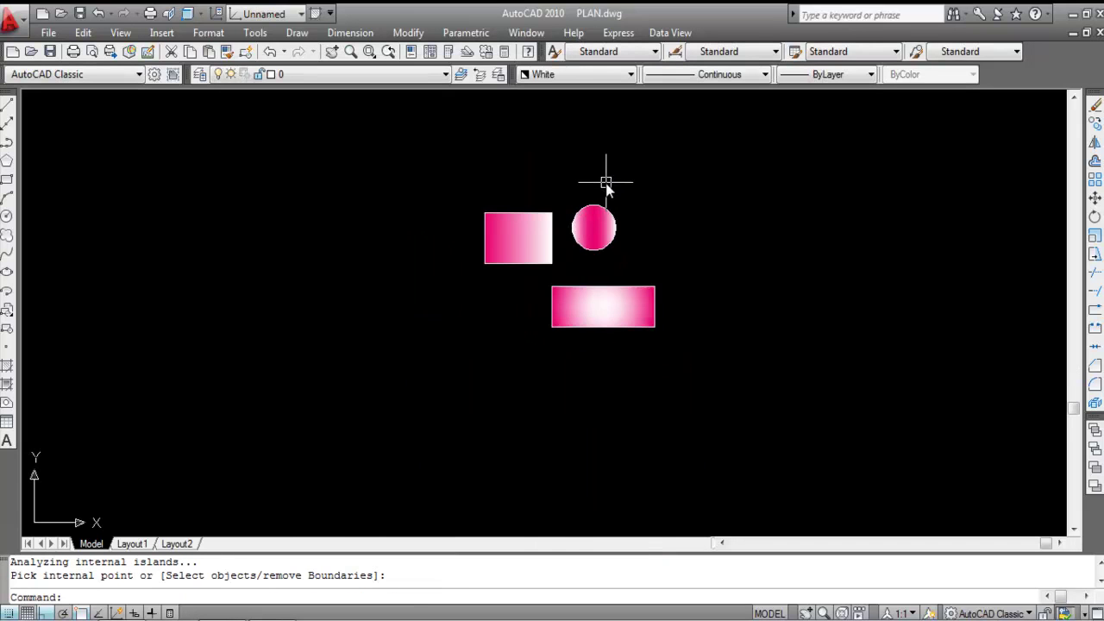
scroll(602, 278, "up", 1)
scroll(632, 318, "up", 2)
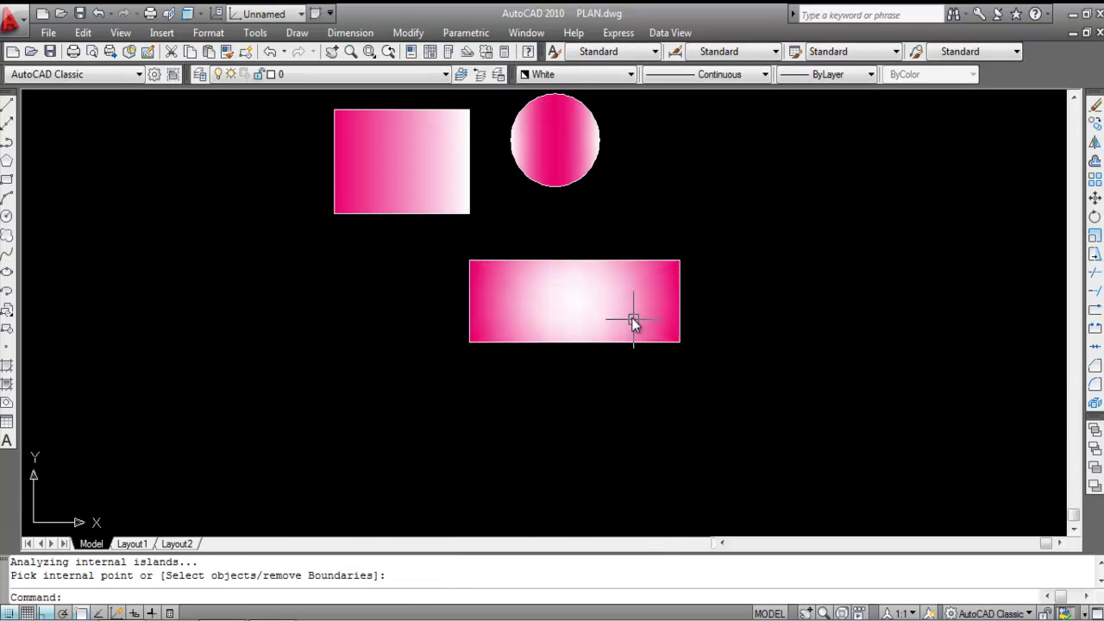
scroll(610, 346, "down", 2)
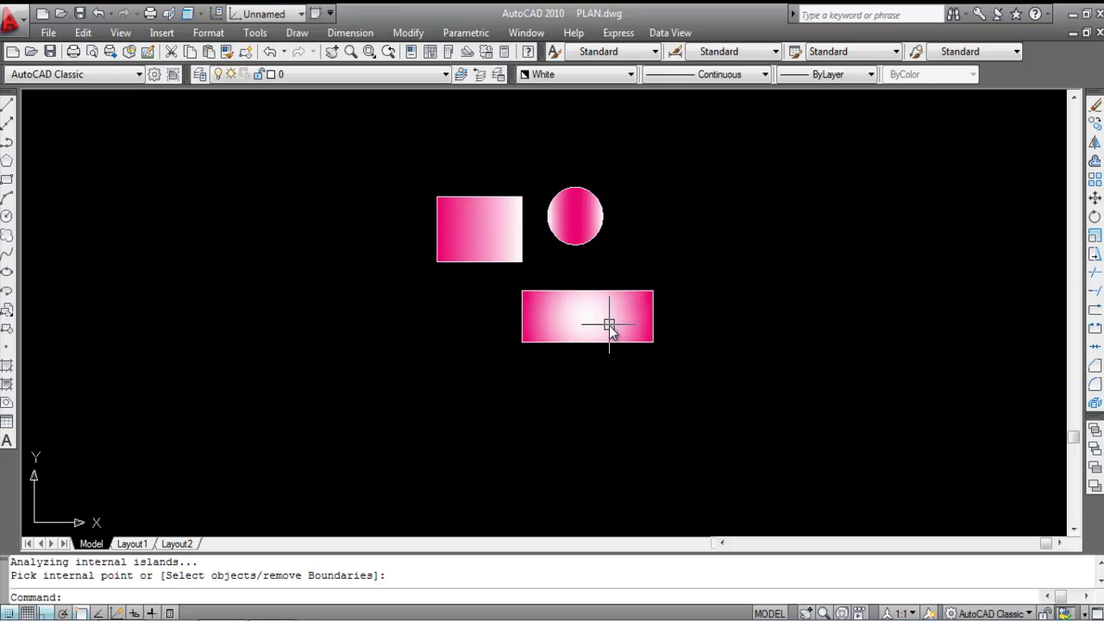
Step: Change the lower rectangle's gradient angle to 45 degrees
double_click(610, 323)
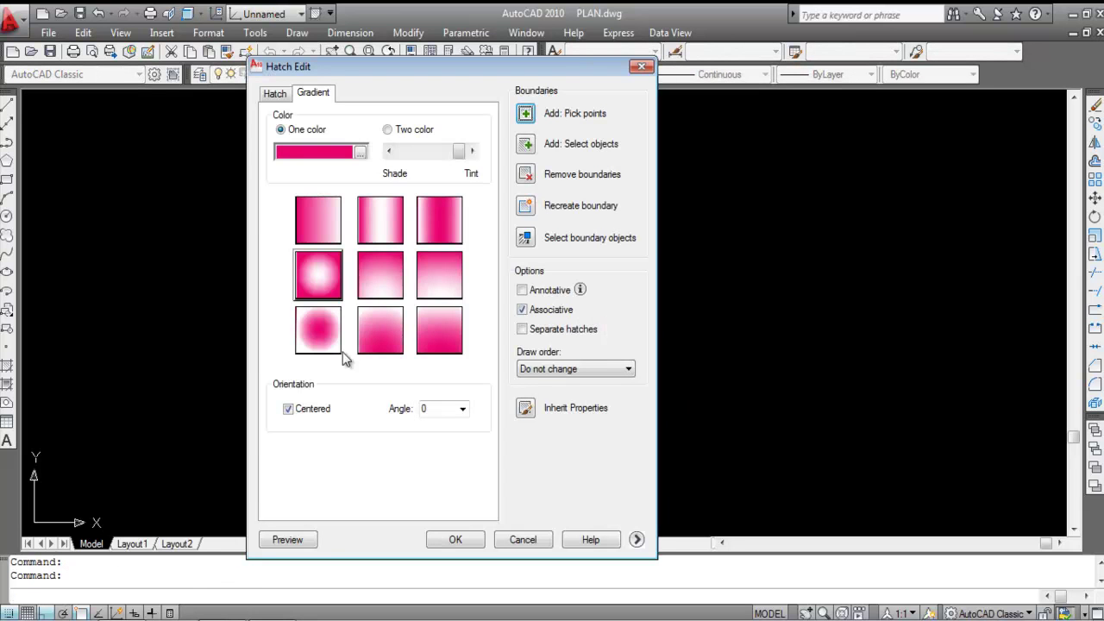
double_click(434, 410)
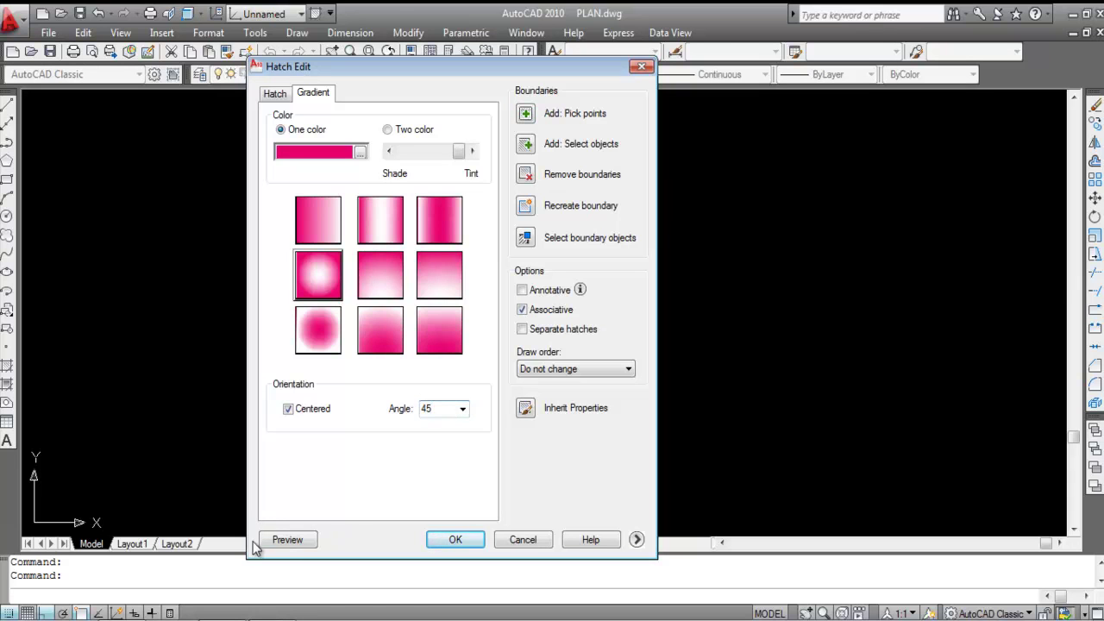
left_click(289, 540)
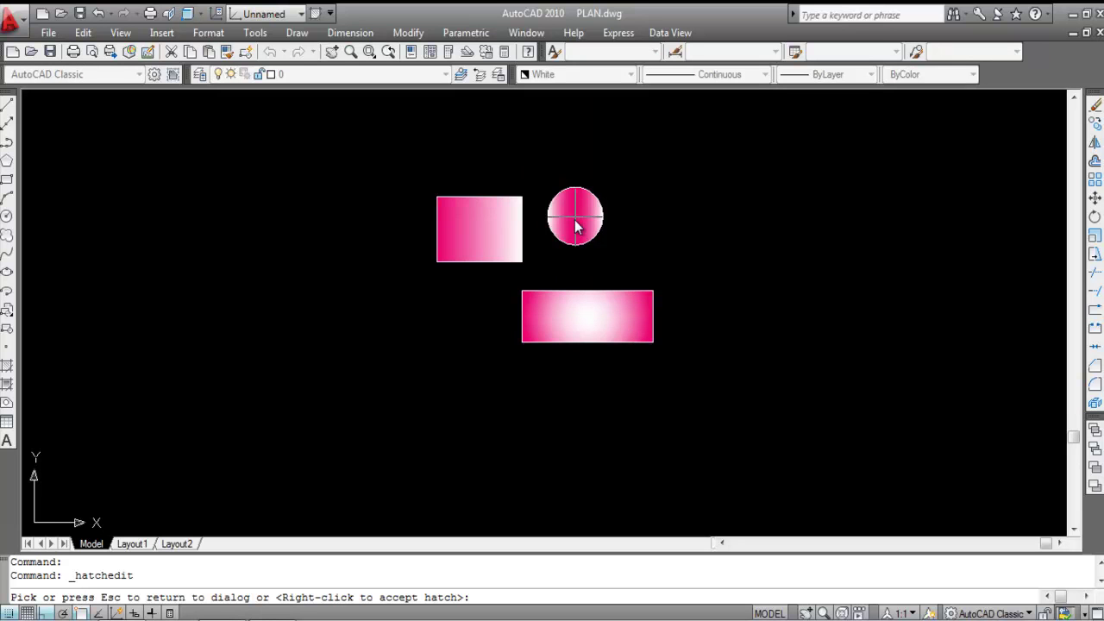
left_click(591, 435)
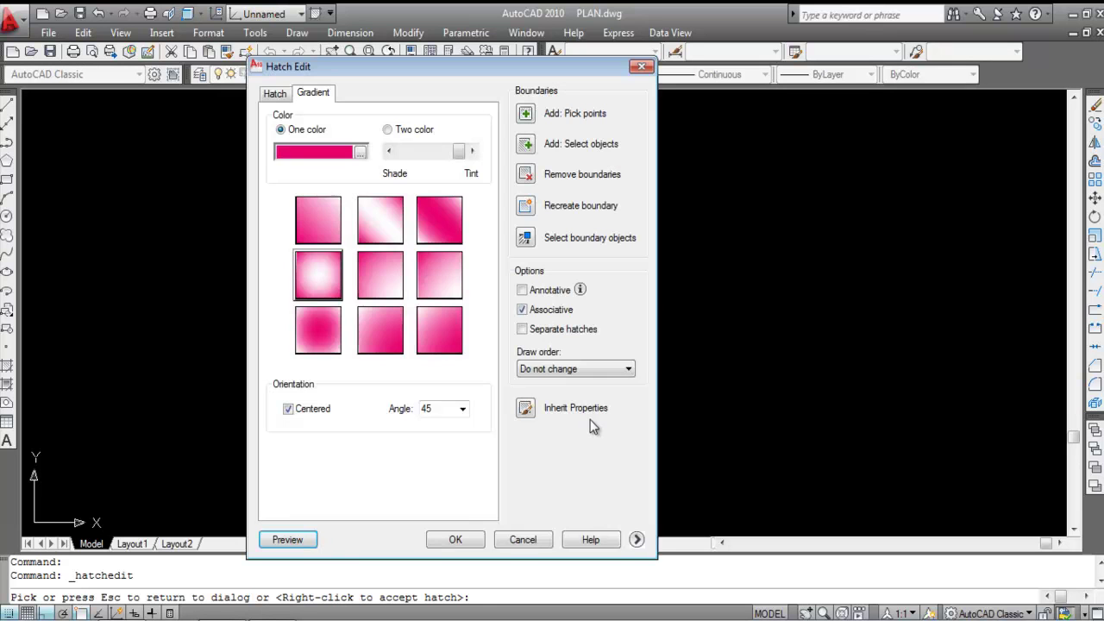
left_click(452, 545)
scroll(593, 200, "up", 3)
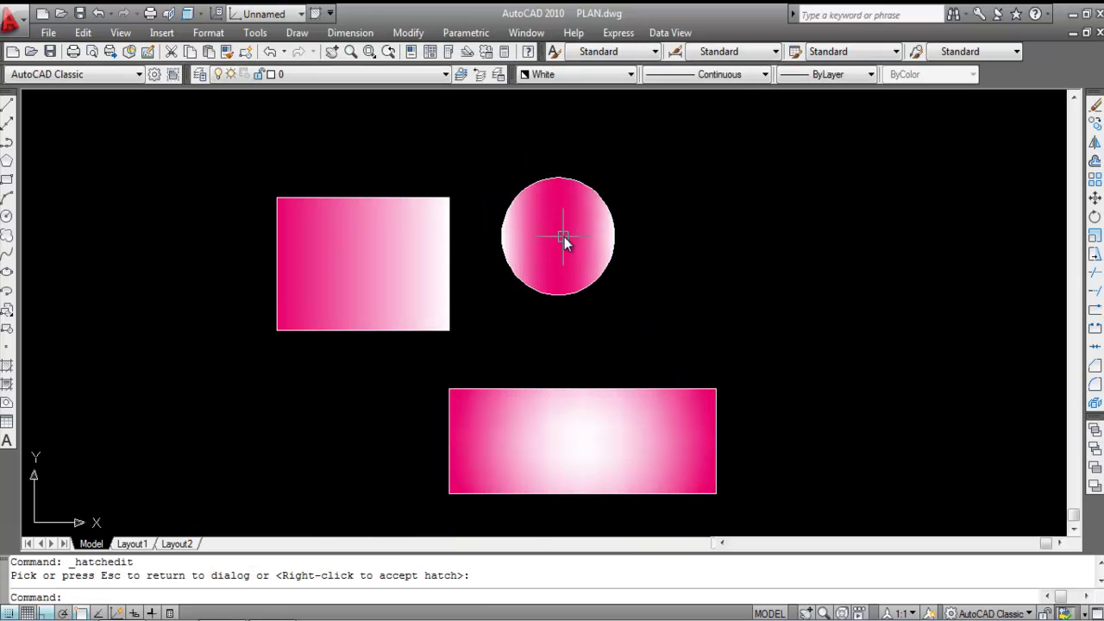
Step: Tilt the circle's gradient to a 60 degree angle
double_click(564, 236)
left_click(447, 408)
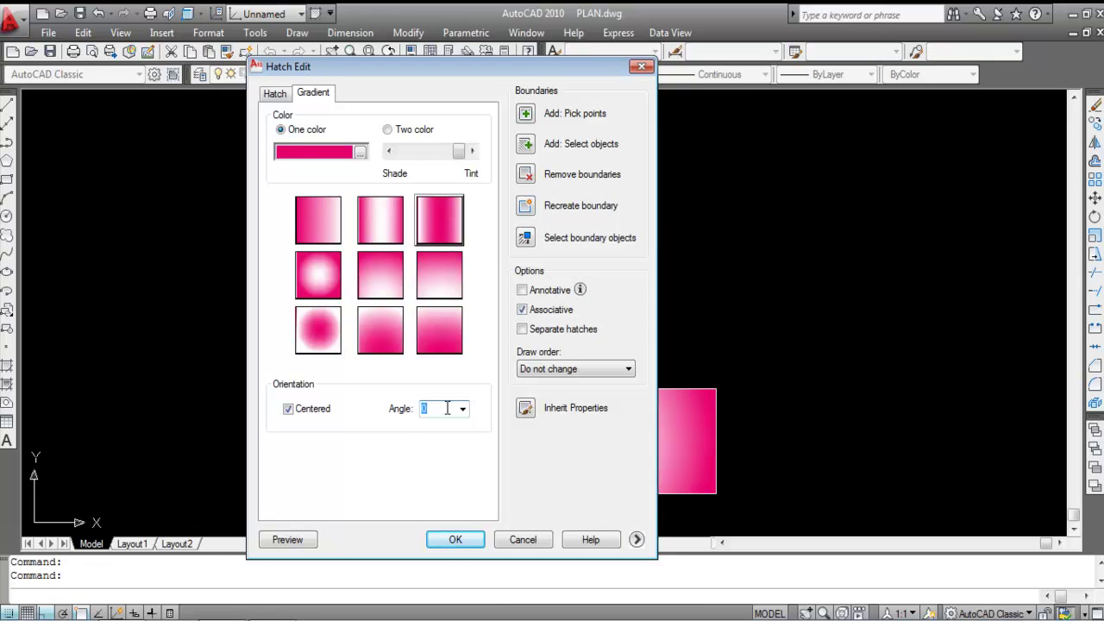
type("60")
left_click(288, 540)
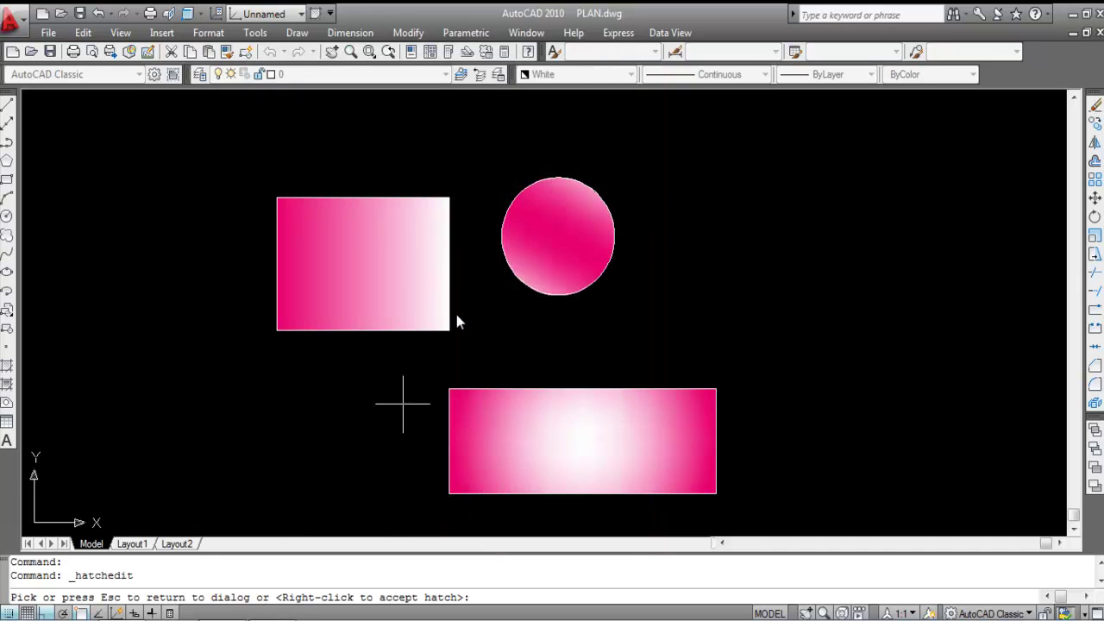
left_click(562, 244)
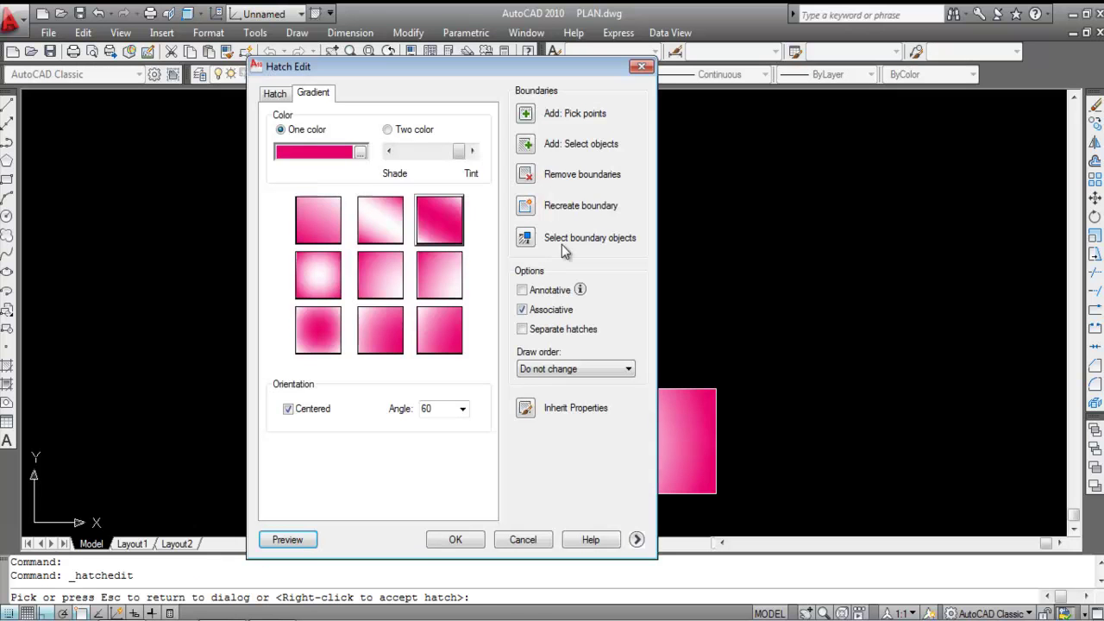
left_click(475, 539)
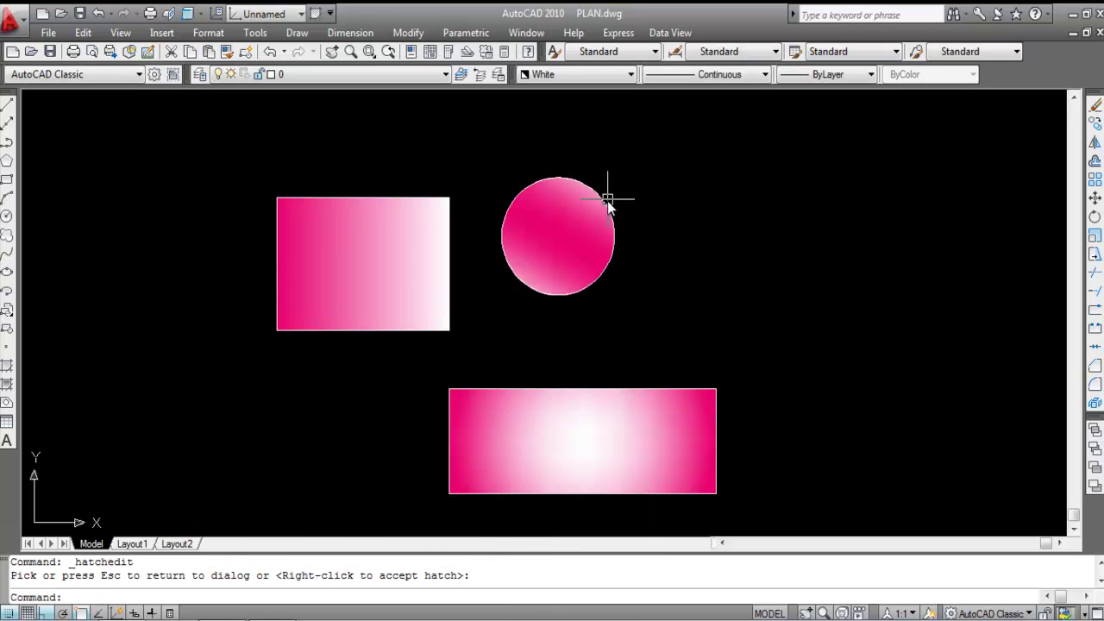
Step: Tilt the upper-left rectangle's gradient to 30 degrees and accept the edit
double_click(444, 236)
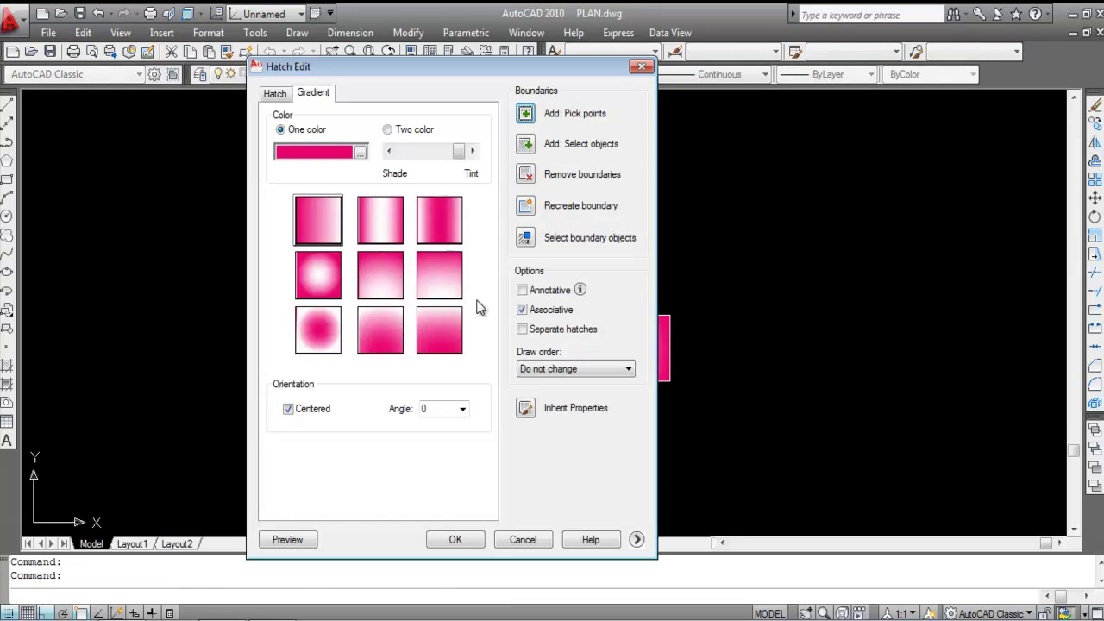
left_click(436, 411)
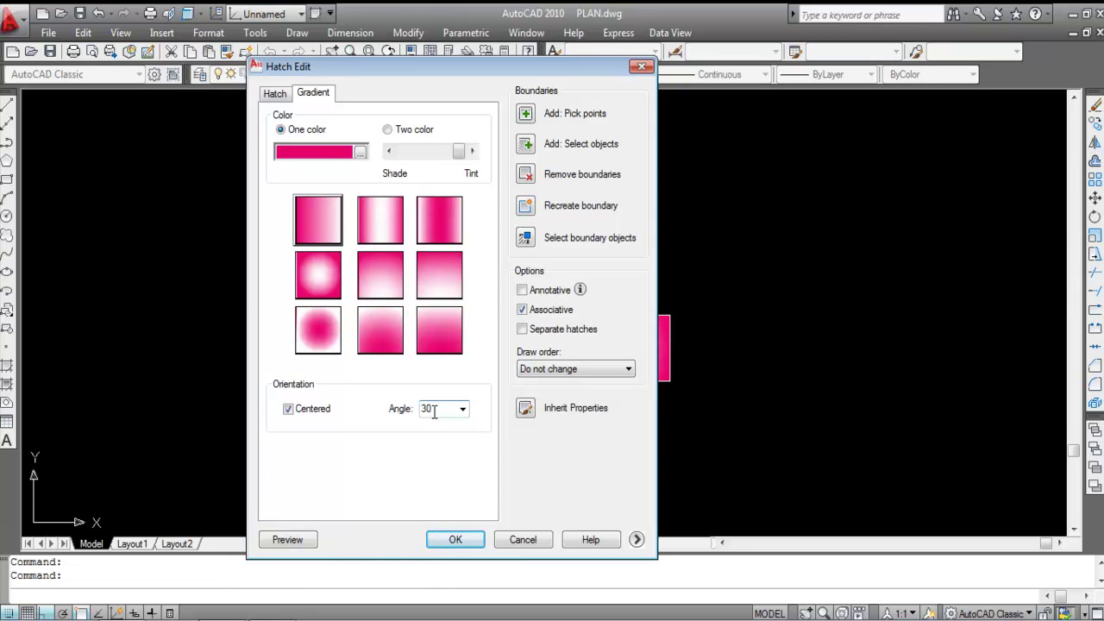
left_click(288, 539)
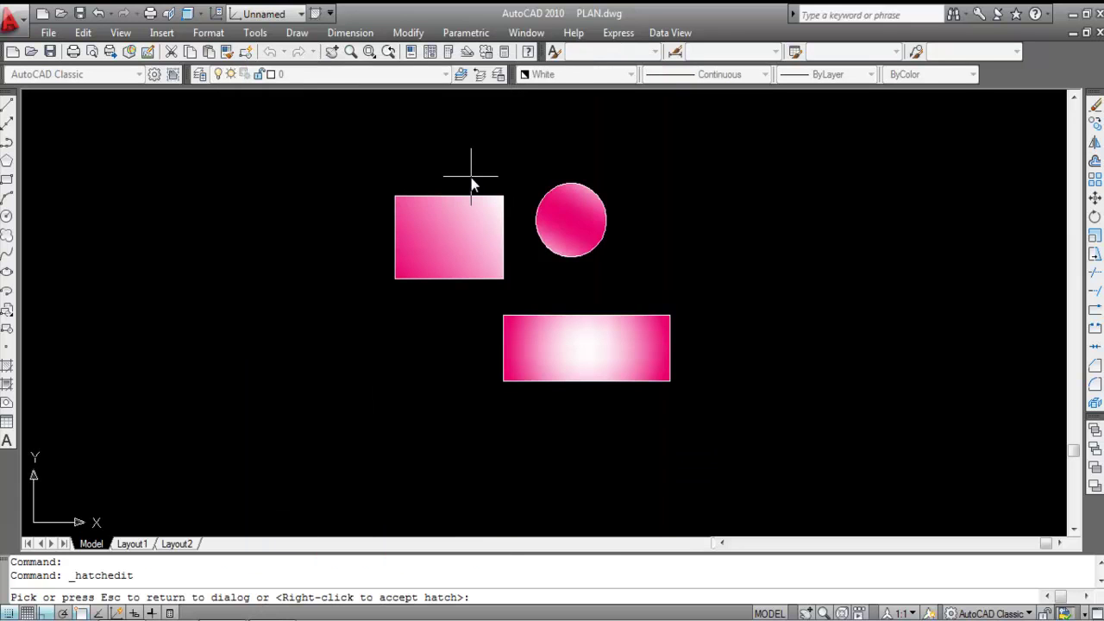
left_click(496, 270)
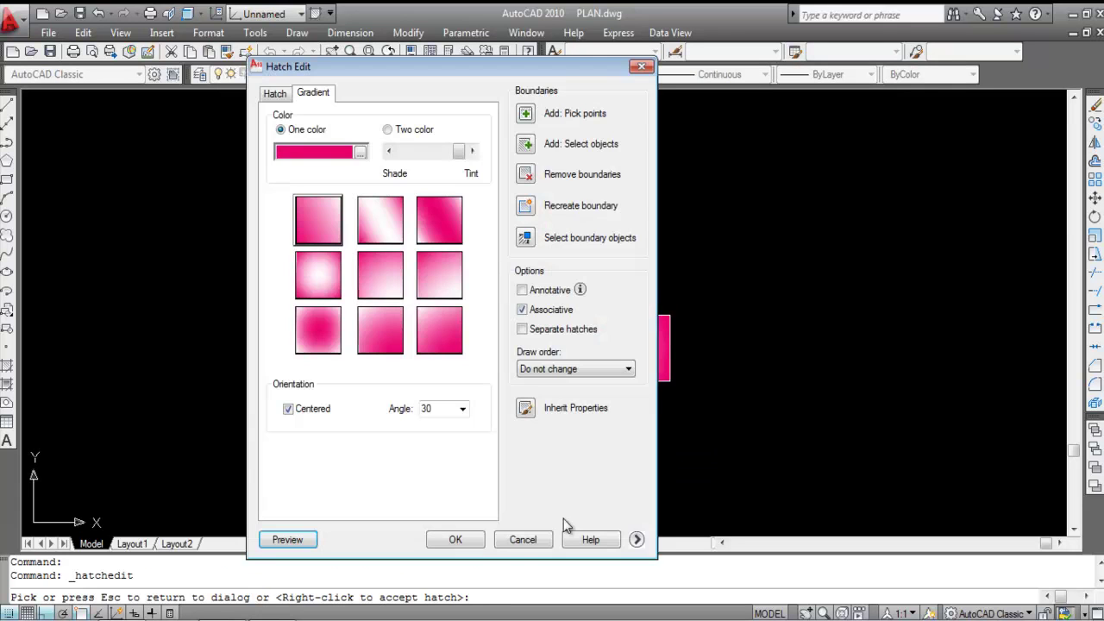
left_click(448, 539)
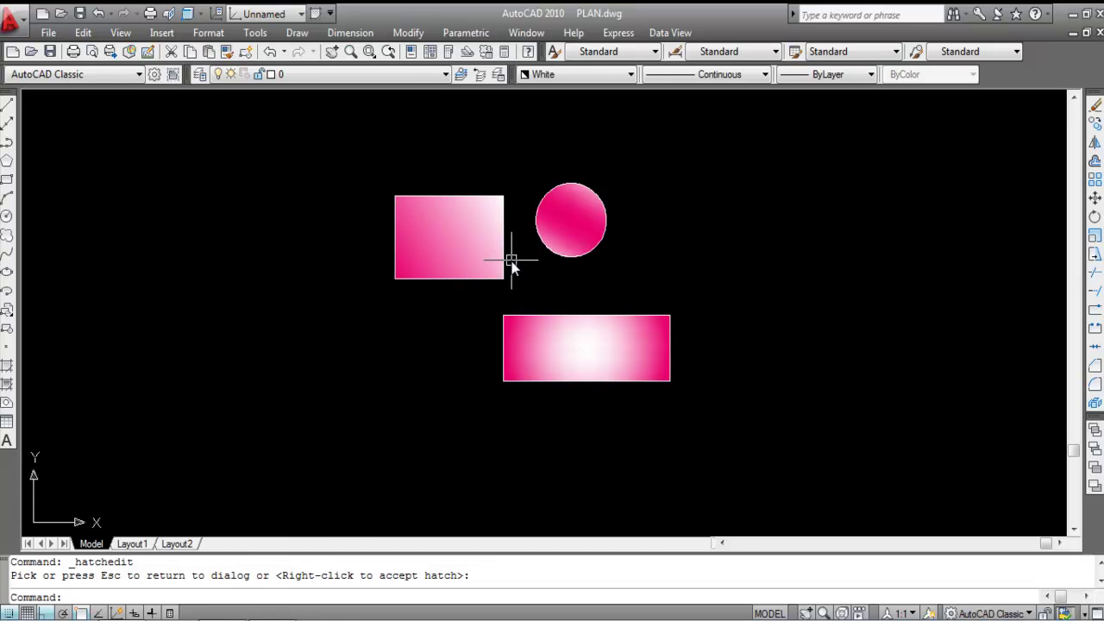
left_click(463, 251)
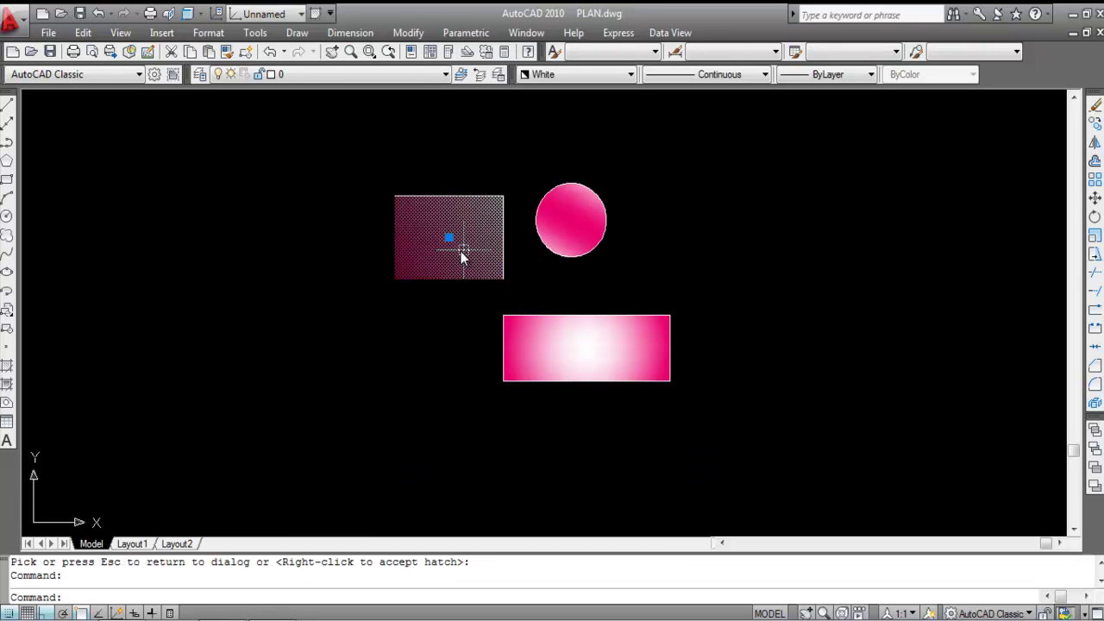
Step: Delete all three gradient fills
left_click(616, 365)
left_click(565, 213)
key("Delete")
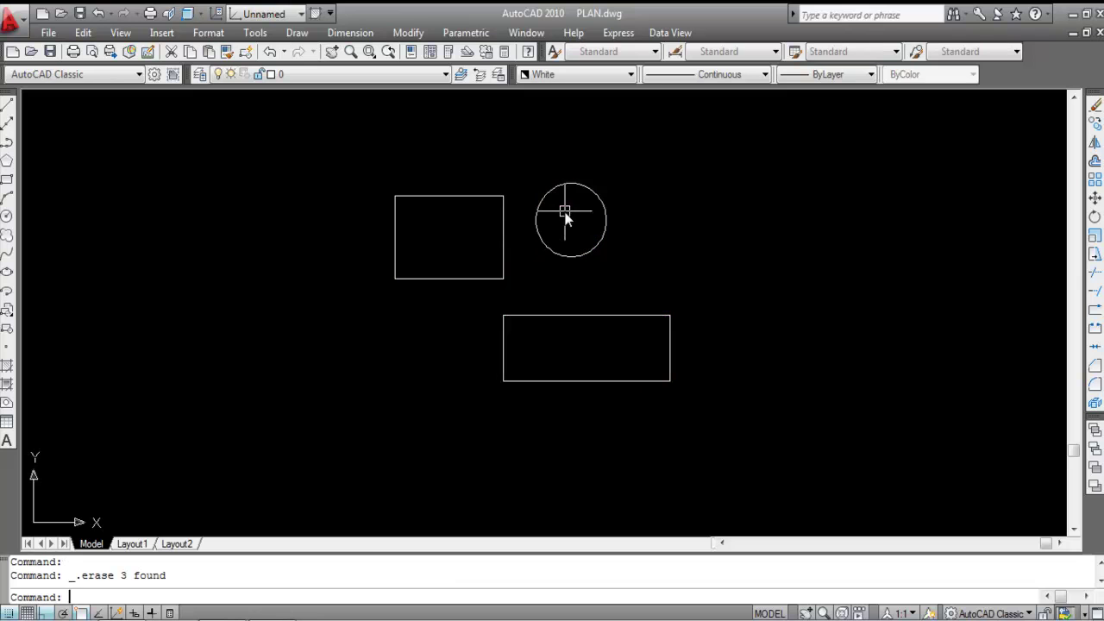
Step: Refill the left rectangle with a non-centred pink one-colour gradient at angle 0
type("h")
key("Return")
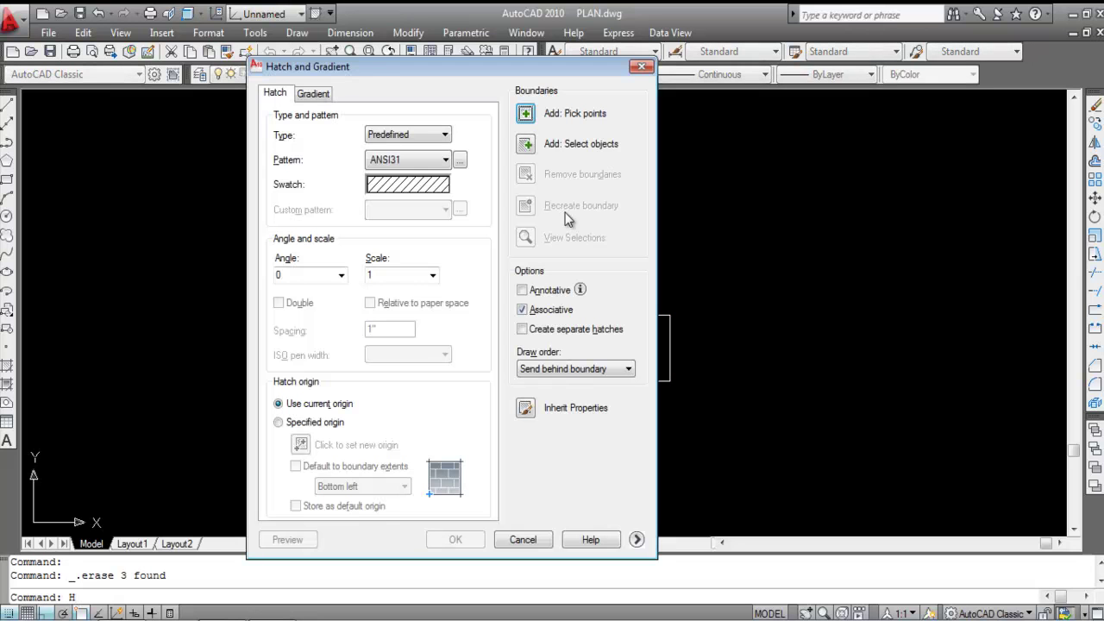
left_click(316, 93)
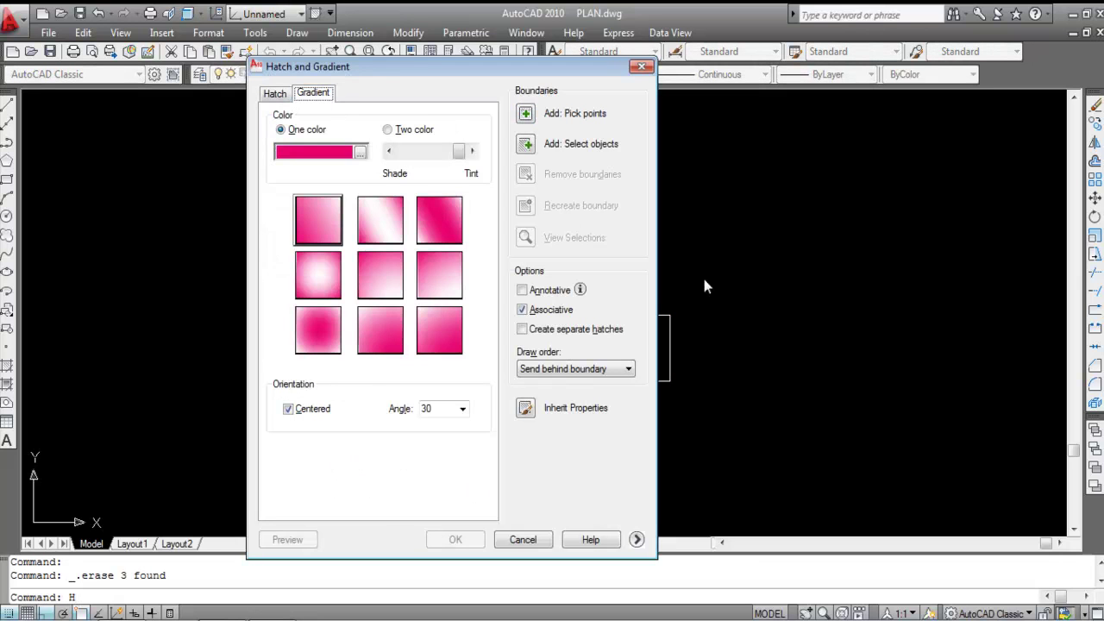
left_click(288, 410)
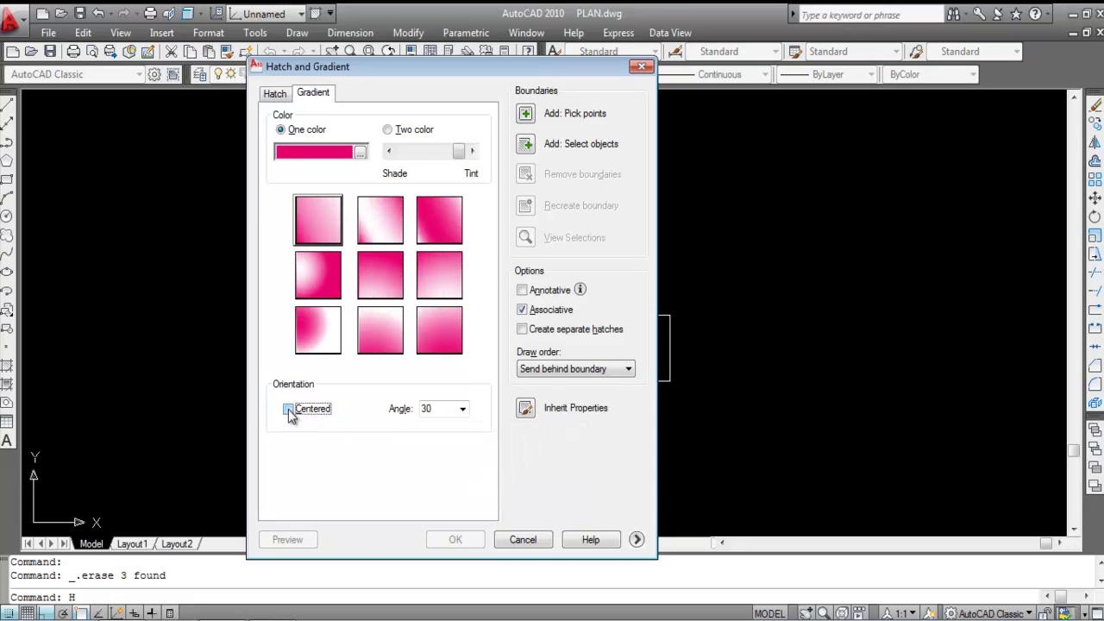
left_click(463, 411)
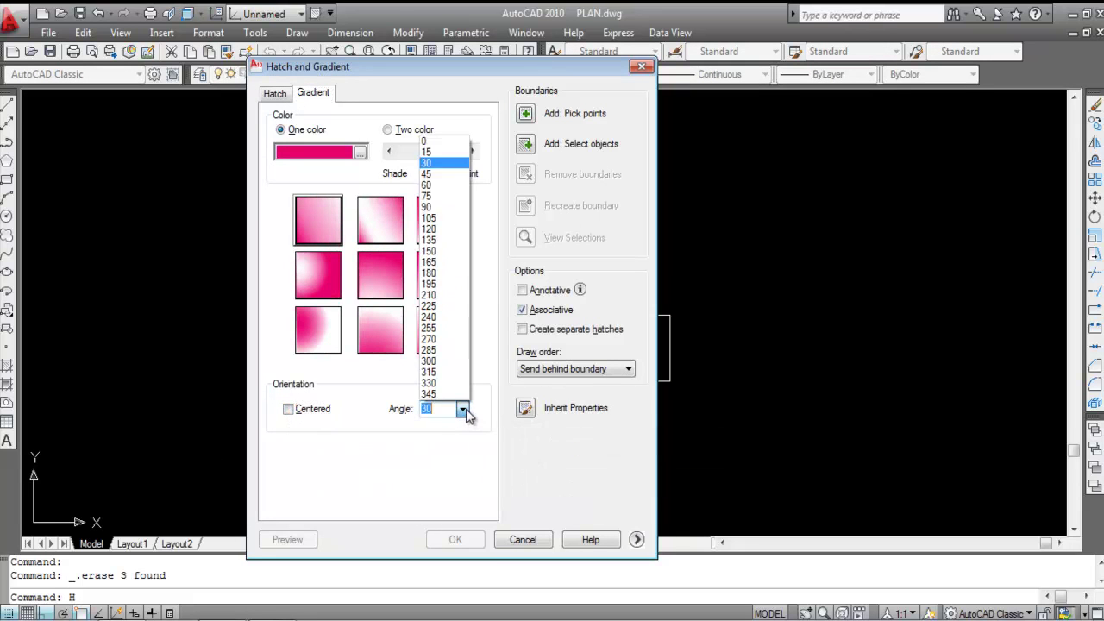
left_click(447, 141)
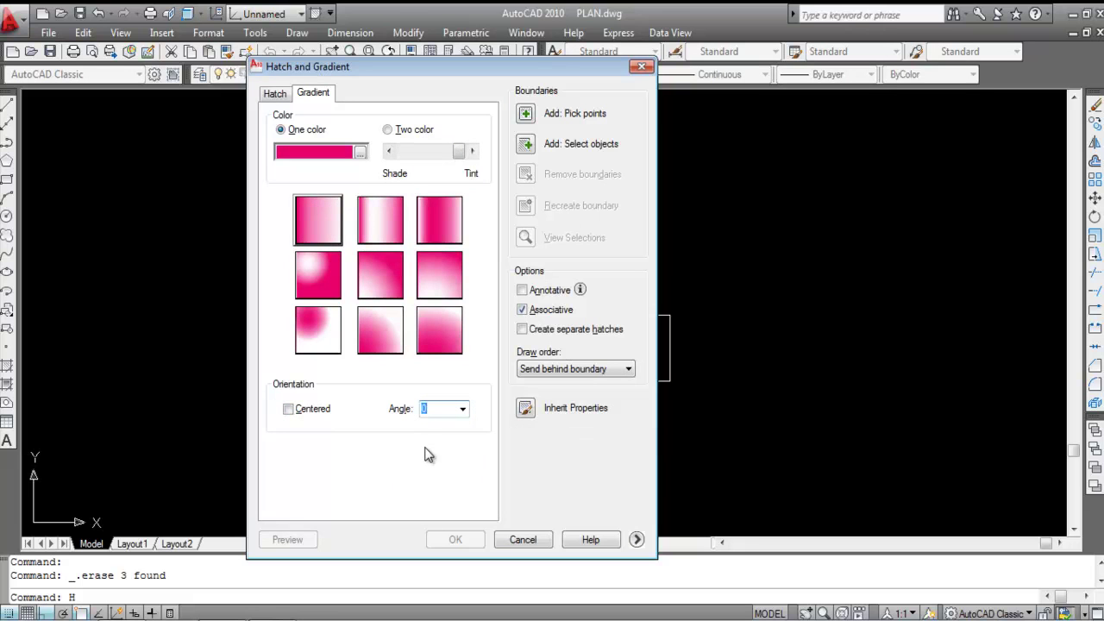
left_click(527, 116)
left_click(448, 233)
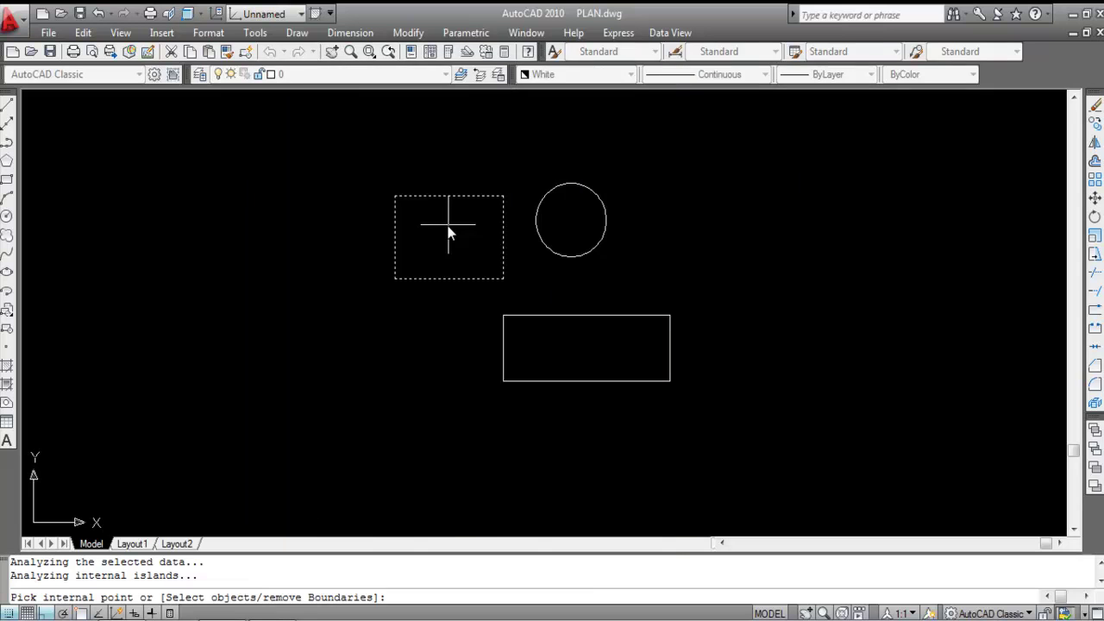
key("Return")
left_click(471, 544)
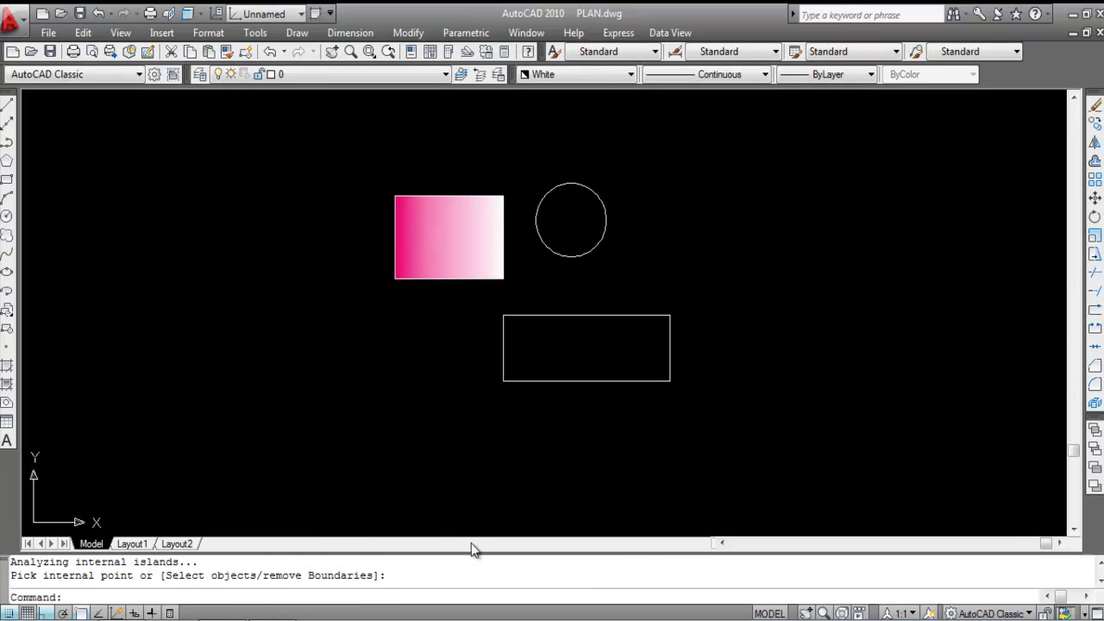
Step: Make the left rectangle's pink gradient fill centered
double_click(458, 247)
left_click(289, 409)
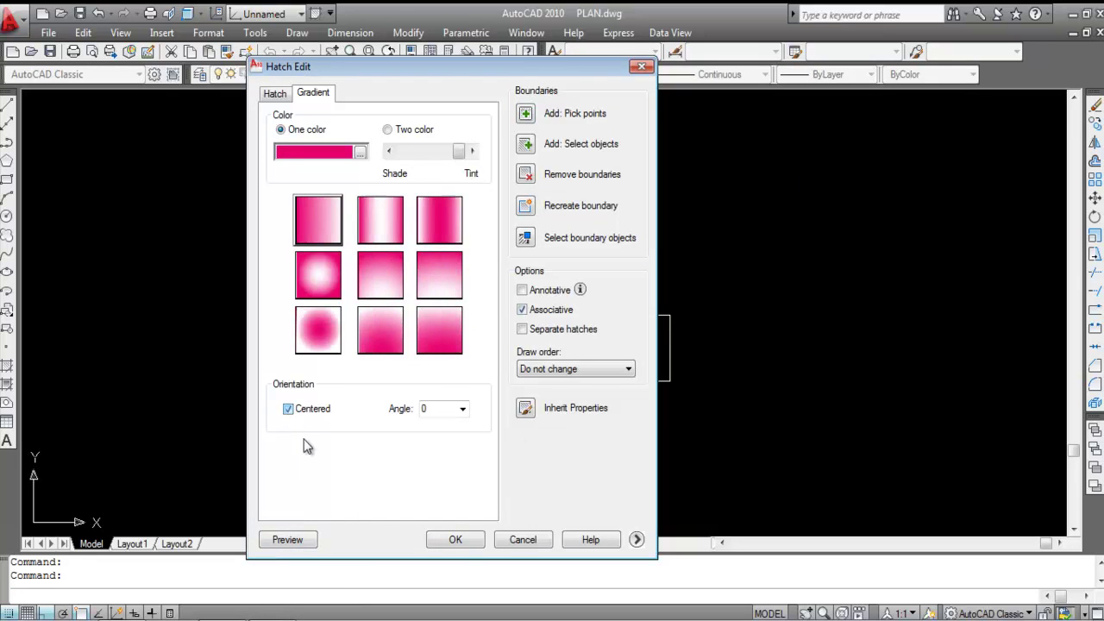
left_click(455, 540)
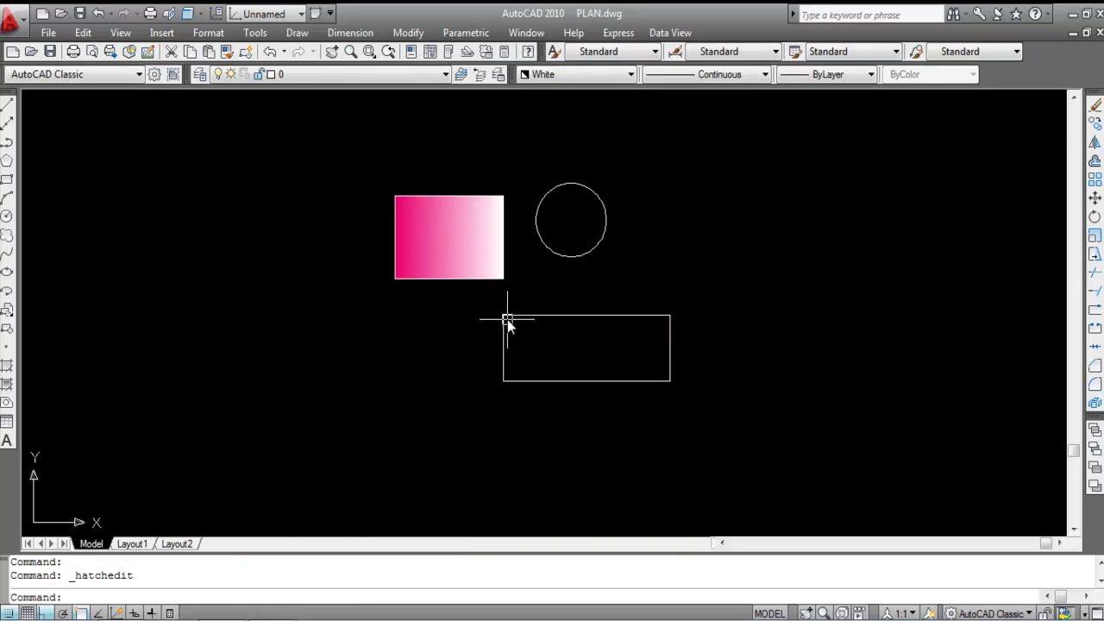
Step: Switch the rectangle's gradient to the radial pattern with a pale centre
left_click(479, 254)
left_click(447, 248)
left_click(412, 262)
left_click(402, 234)
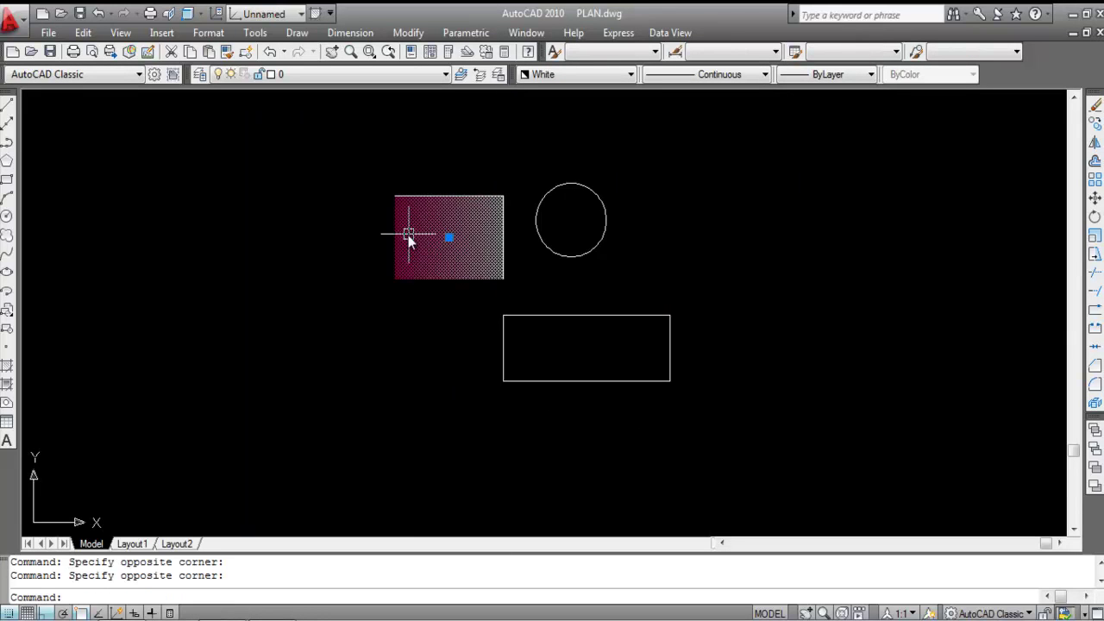
left_click(431, 237)
left_click(431, 231)
double_click(437, 238)
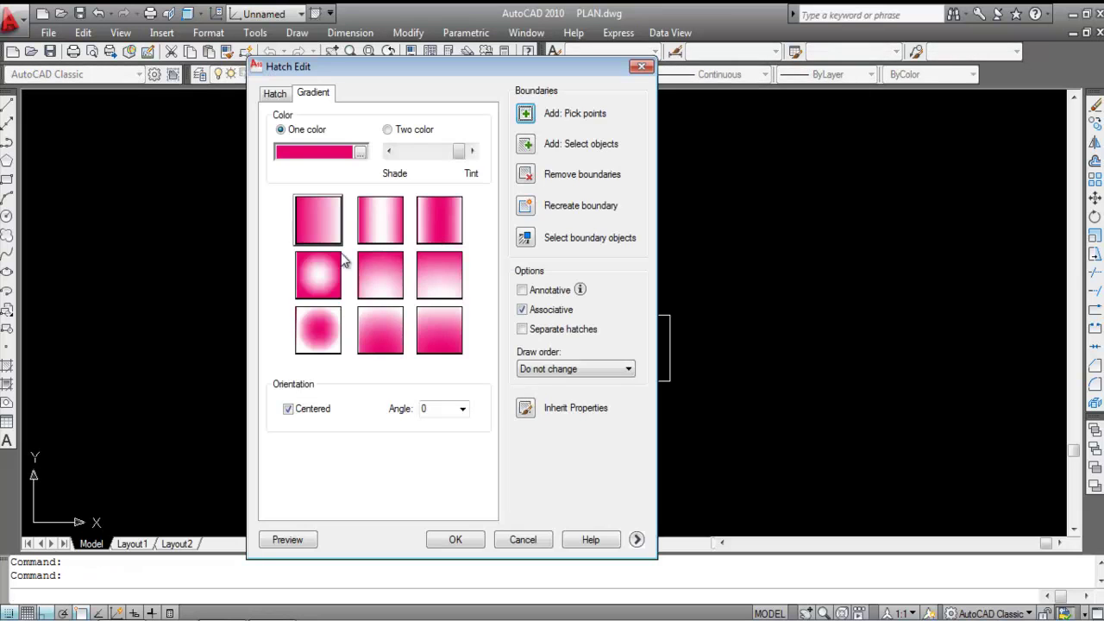
left_click(321, 274)
left_click(457, 540)
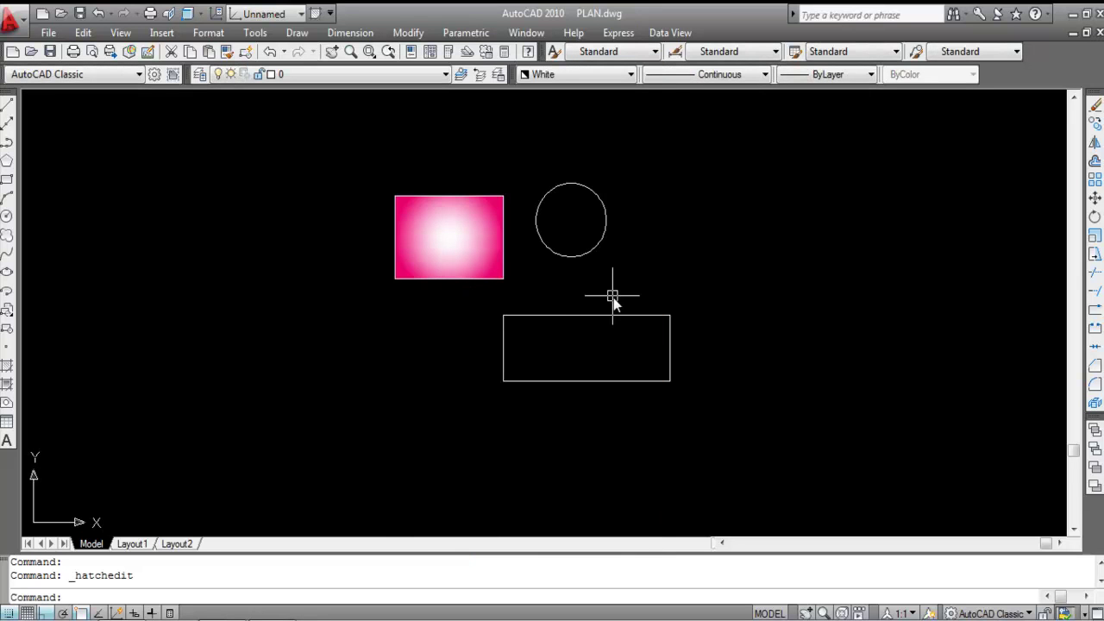
Step: Delete the upper-left rectangle's gradient fill
left_click(451, 238)
double_click(442, 223)
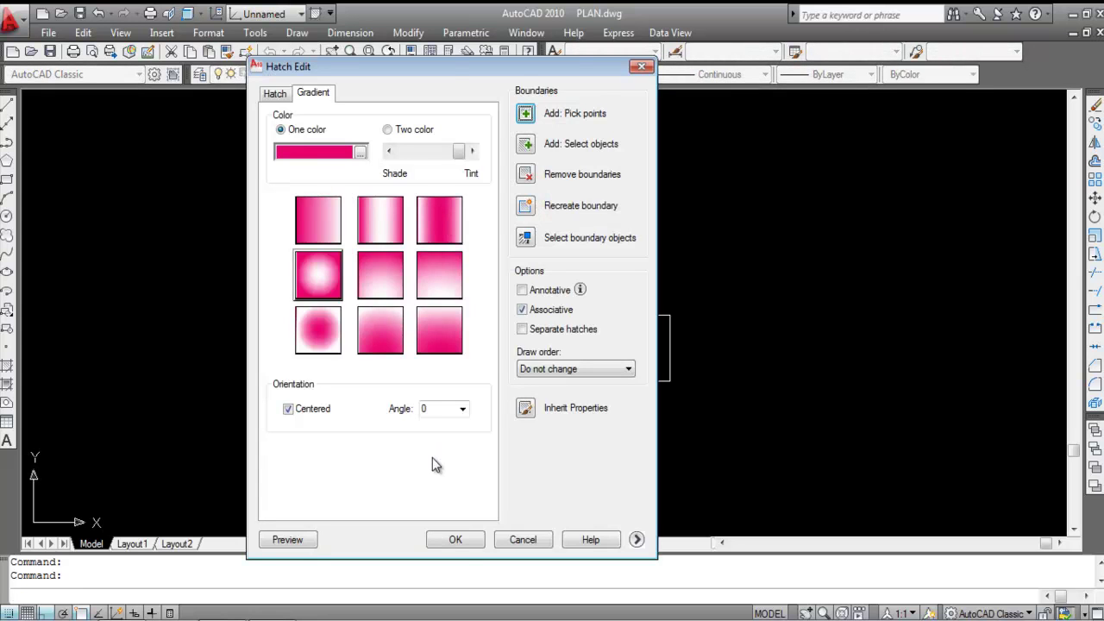
key("Escape")
left_click(472, 272)
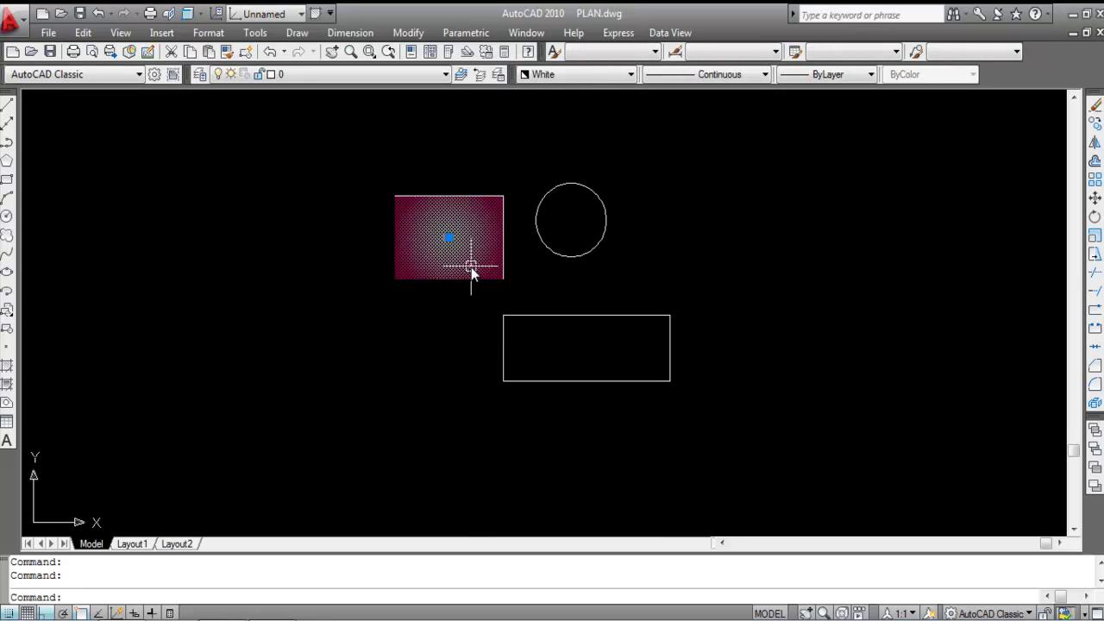
key("Delete")
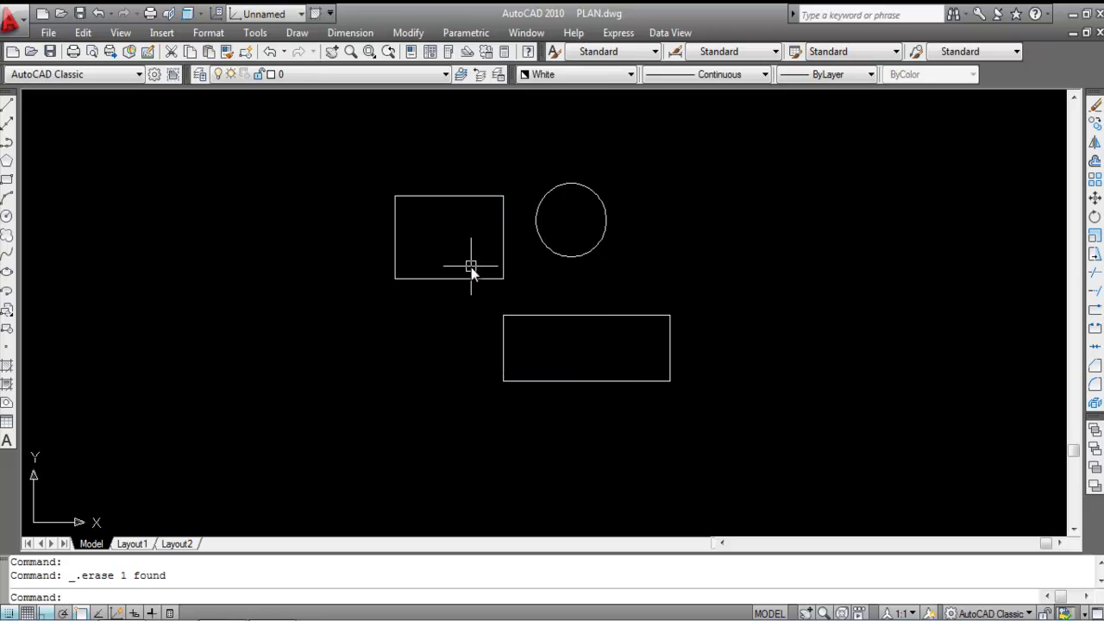
Step: Start a two-colour gradient hatch with dark blue, index 174, as the second colour
type("H")
key("Return")
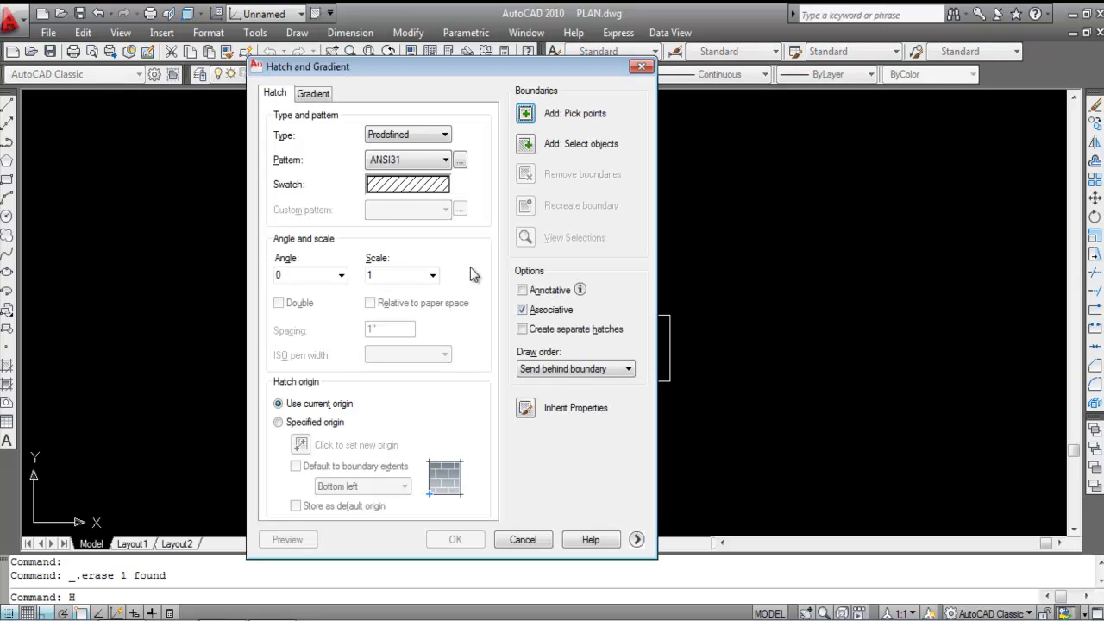
left_click(314, 94)
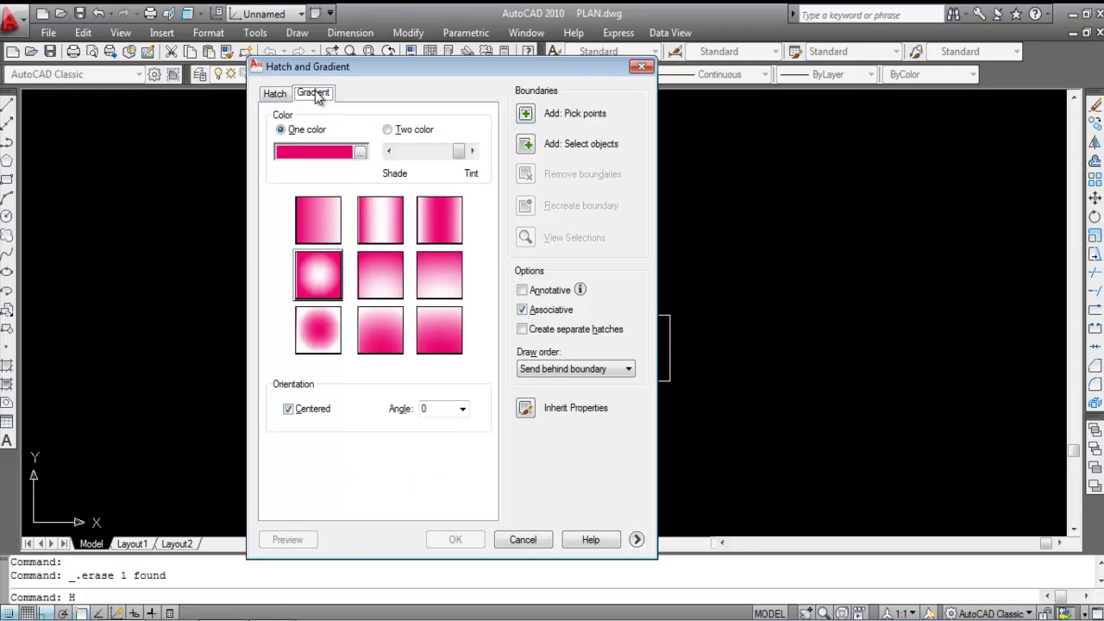
left_click(388, 131)
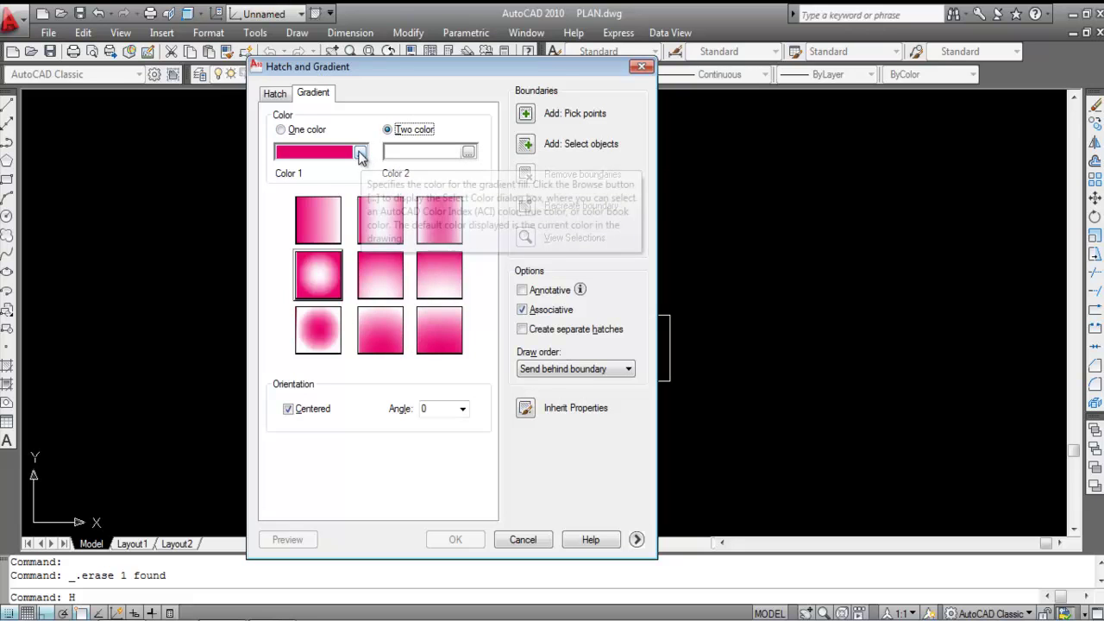
left_click(468, 155)
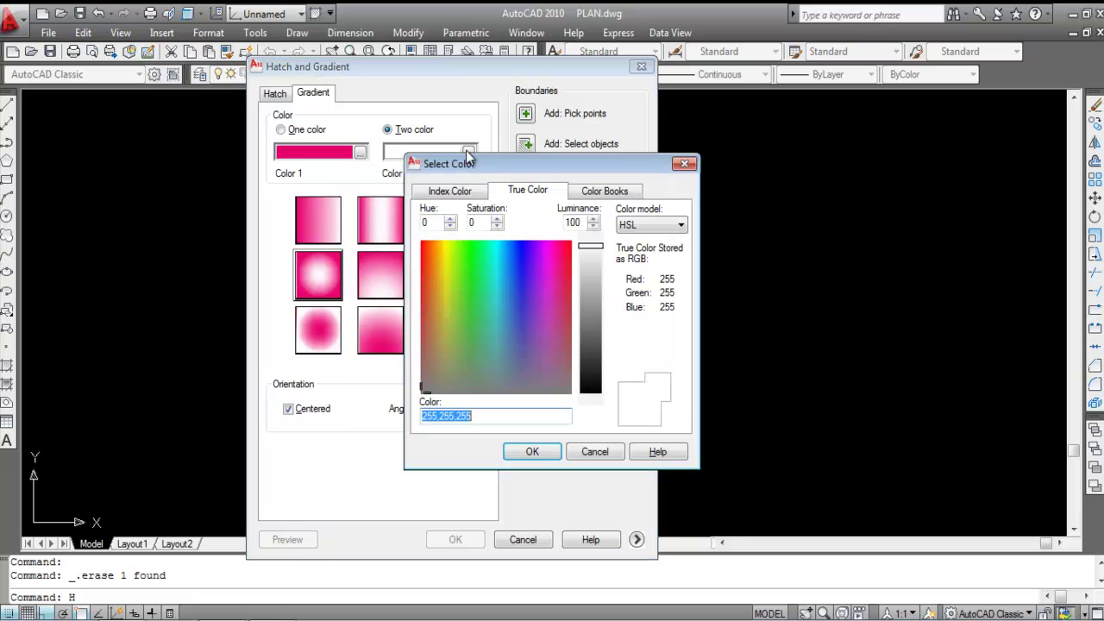
left_click(590, 191)
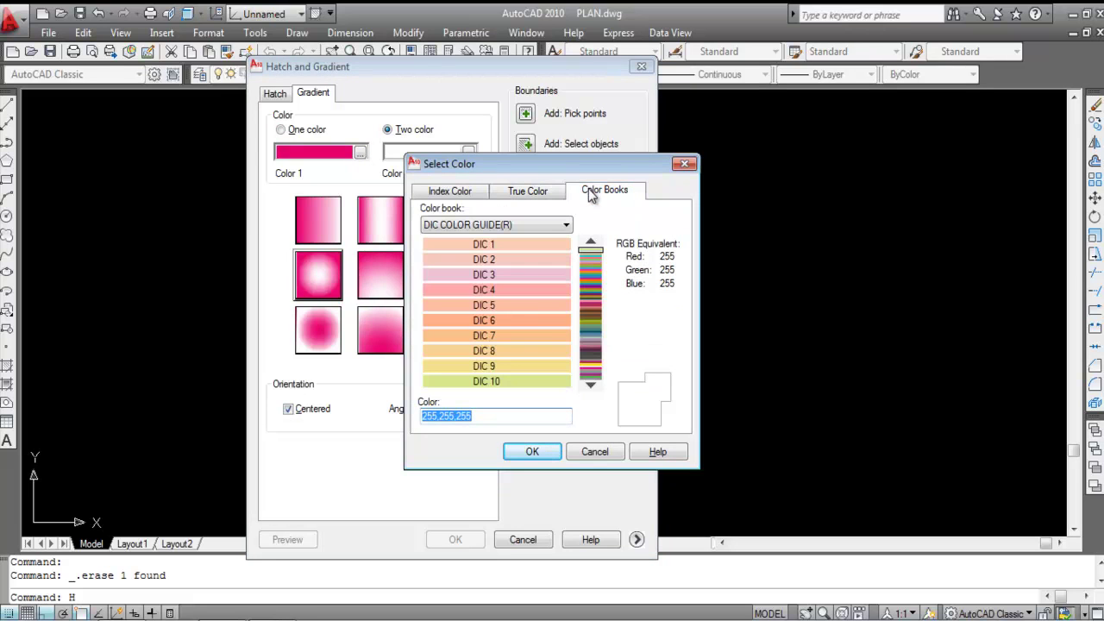
left_click(463, 191)
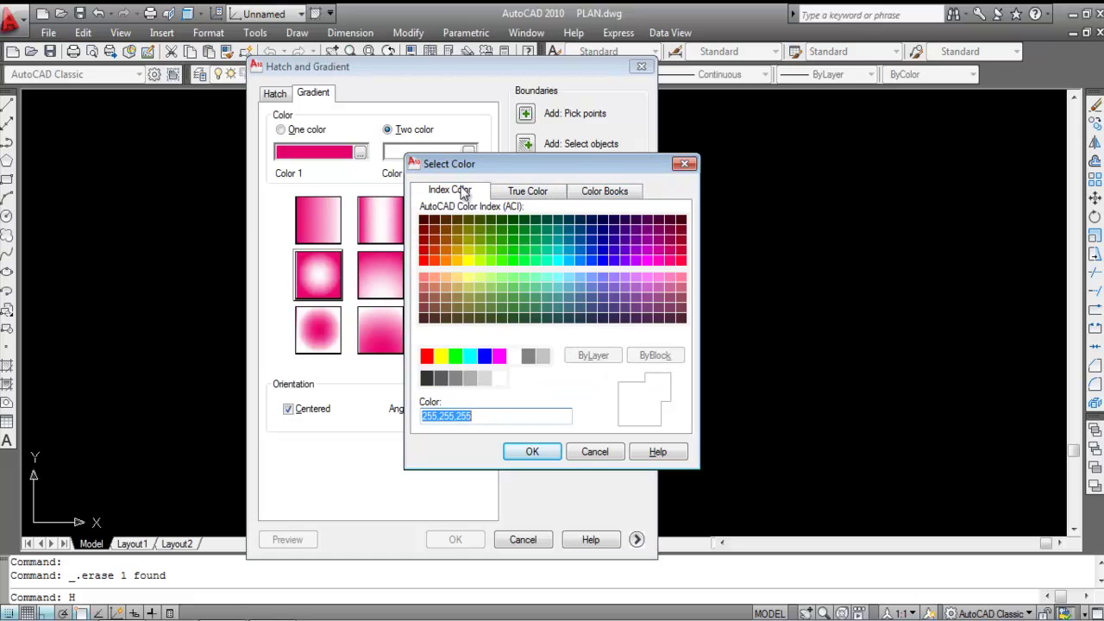
left_click(603, 240)
left_click(531, 452)
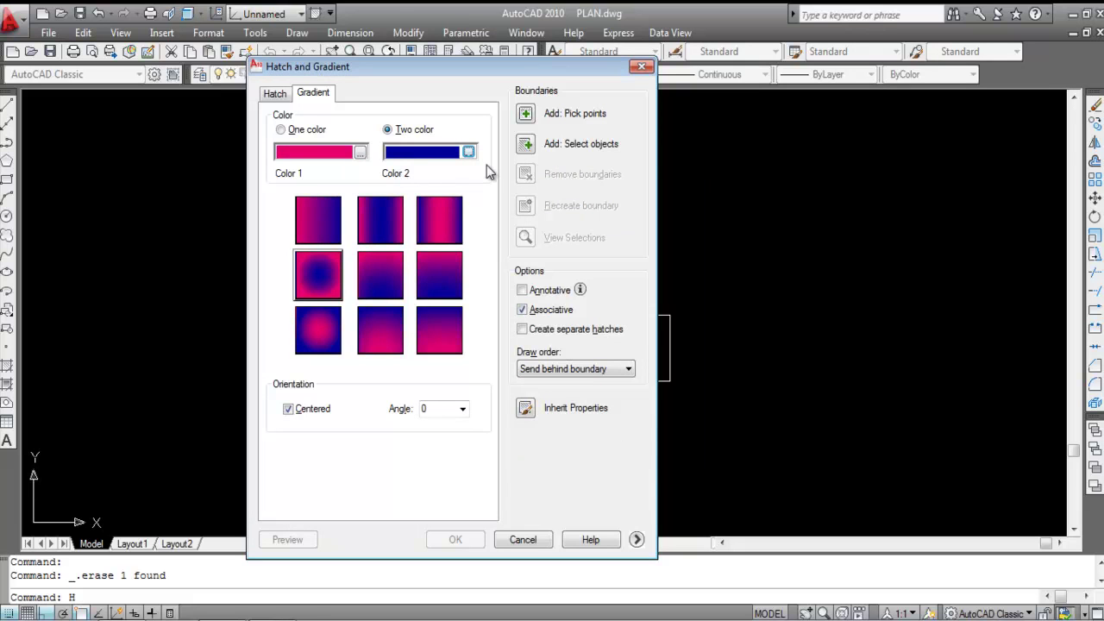
Step: Set the first gradient colour to green, after briefly trying magenta
left_click(360, 153)
left_click(467, 274)
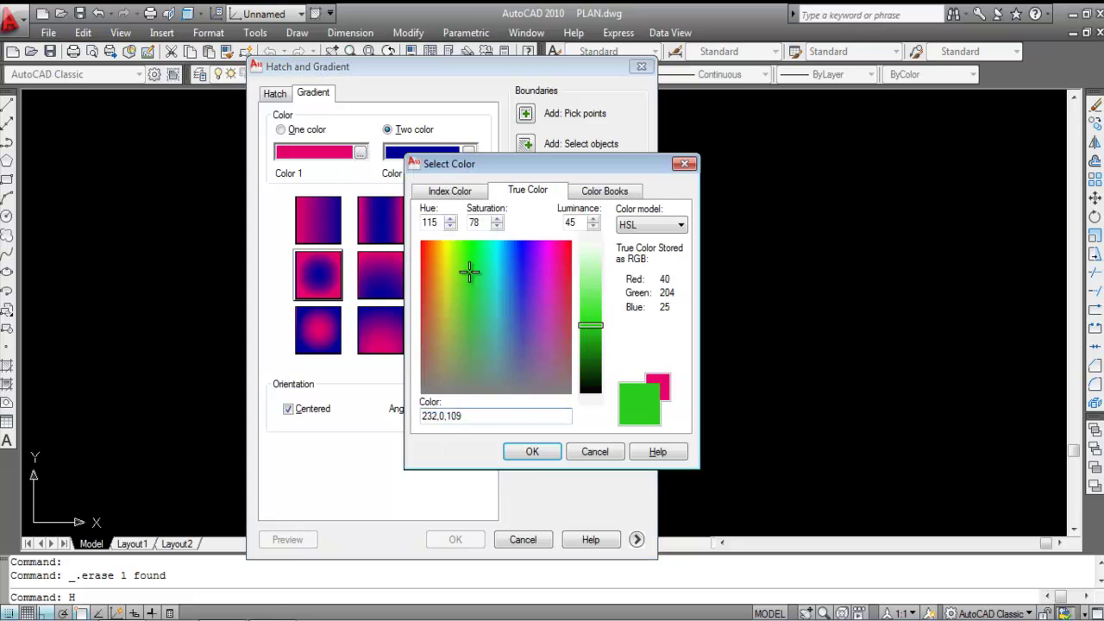
left_click(532, 452)
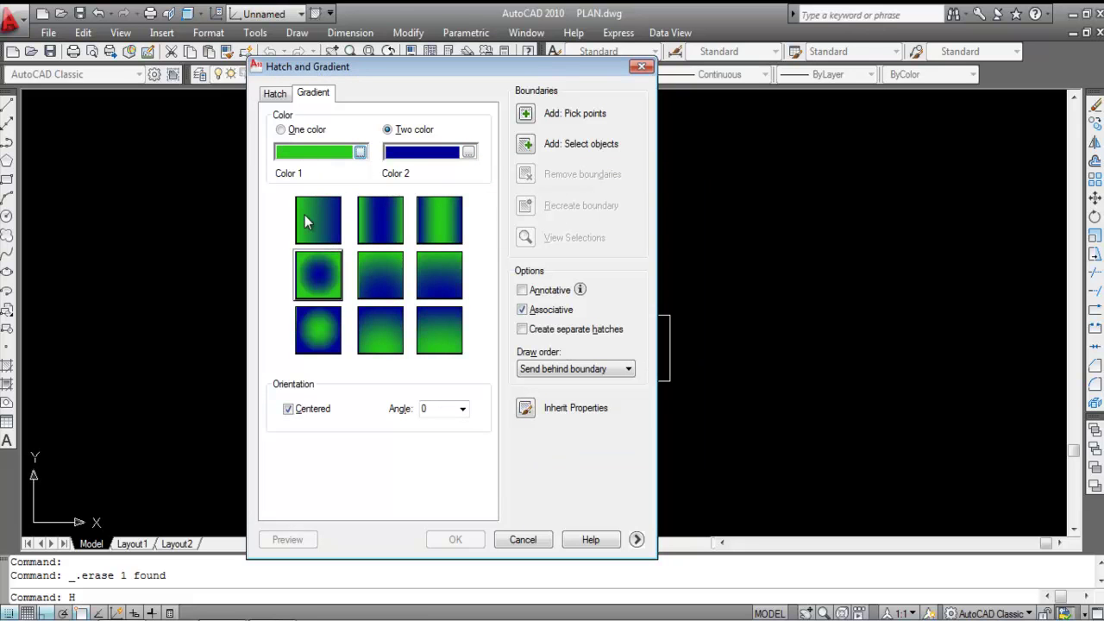
left_click(360, 151)
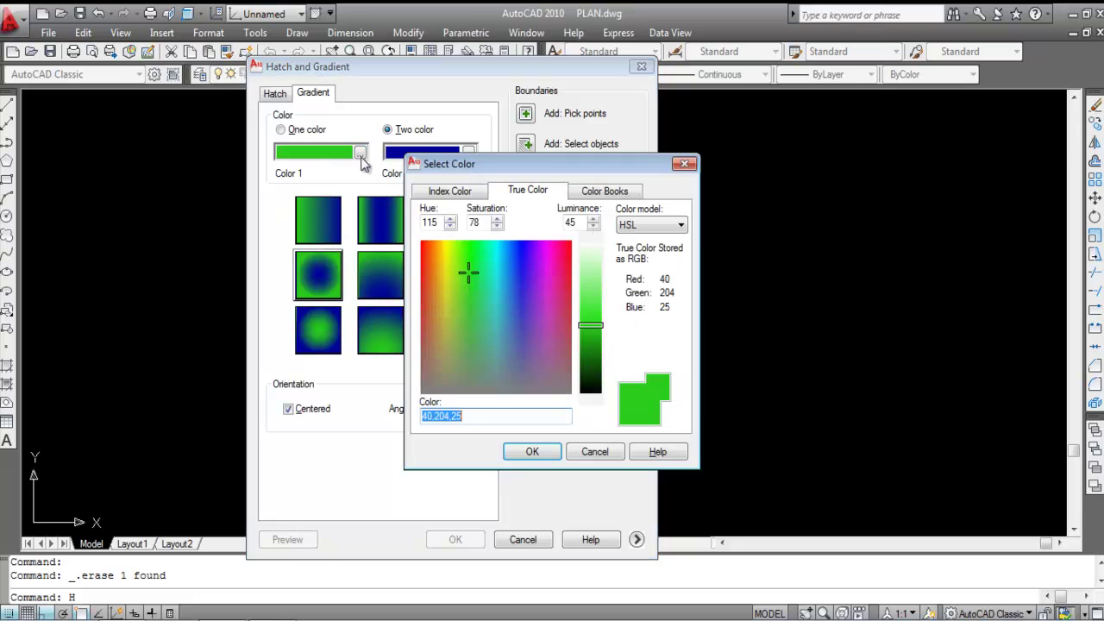
left_click(425, 195)
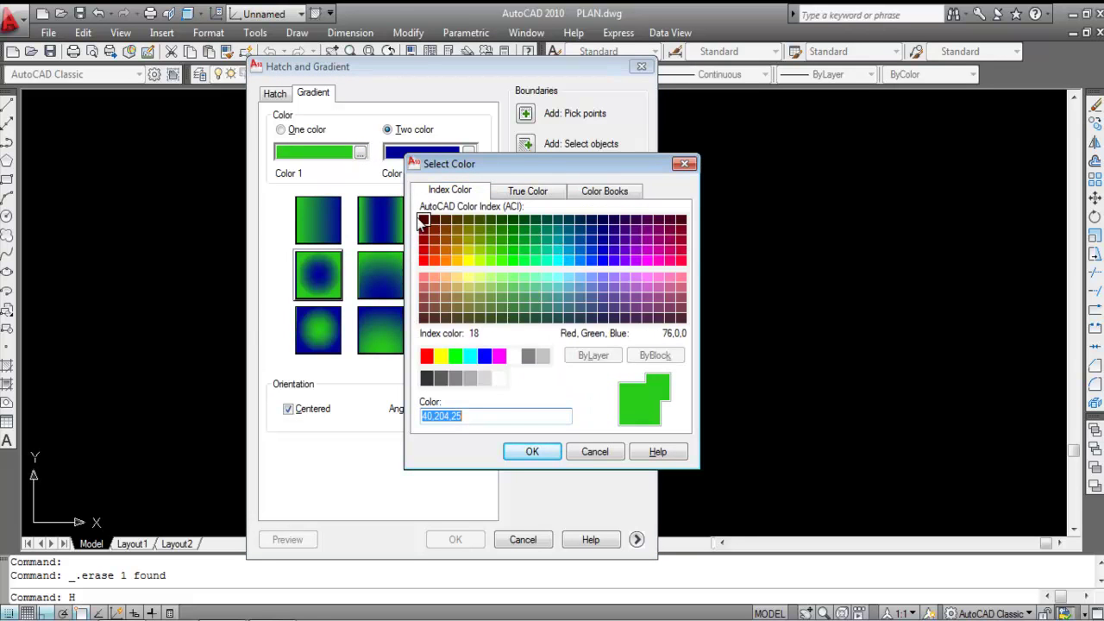
left_click(424, 260)
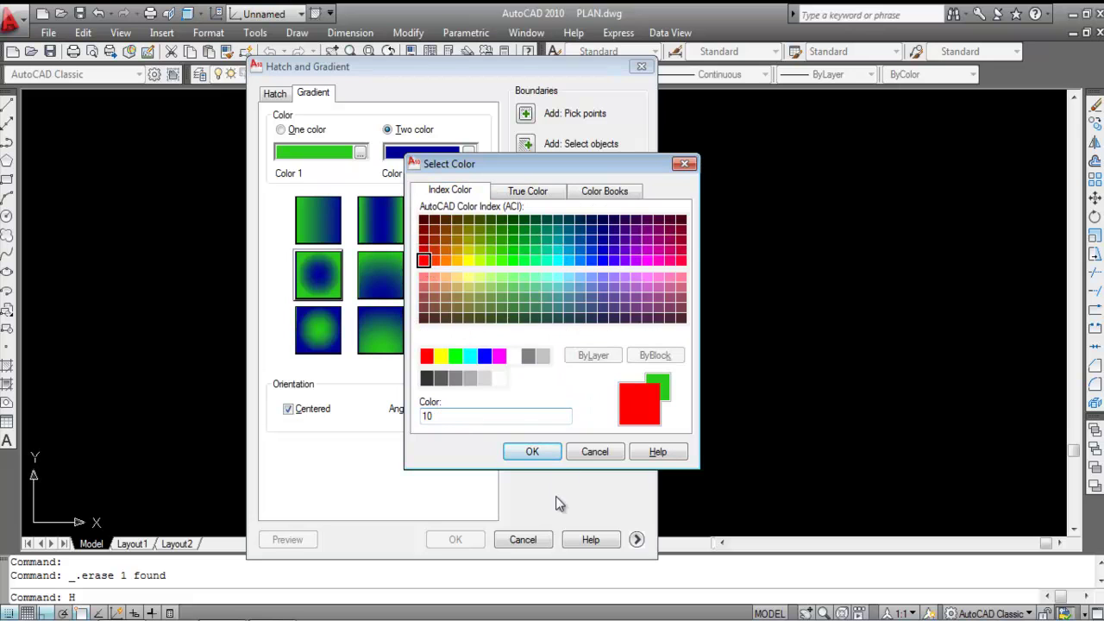
left_click(500, 355)
left_click(532, 451)
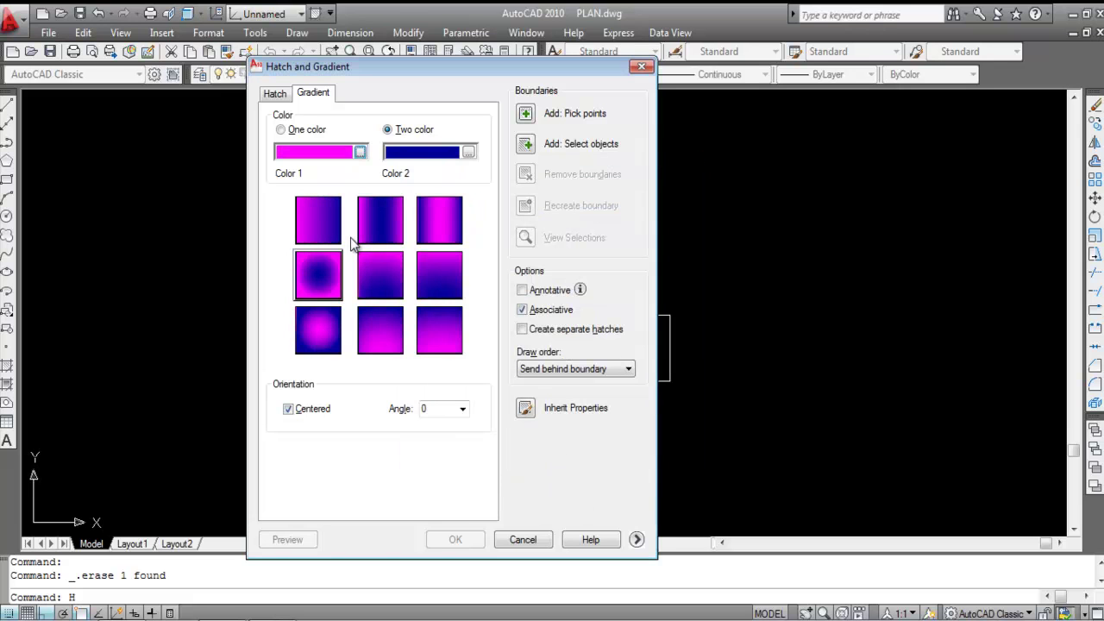
left_click(360, 152)
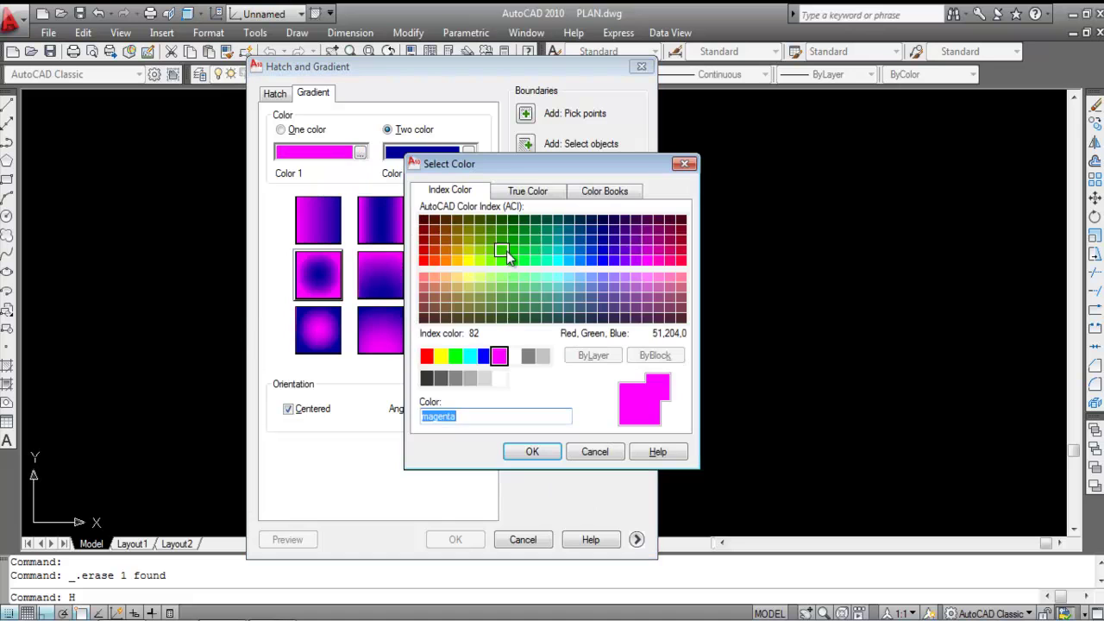
left_click(504, 252)
left_click(523, 452)
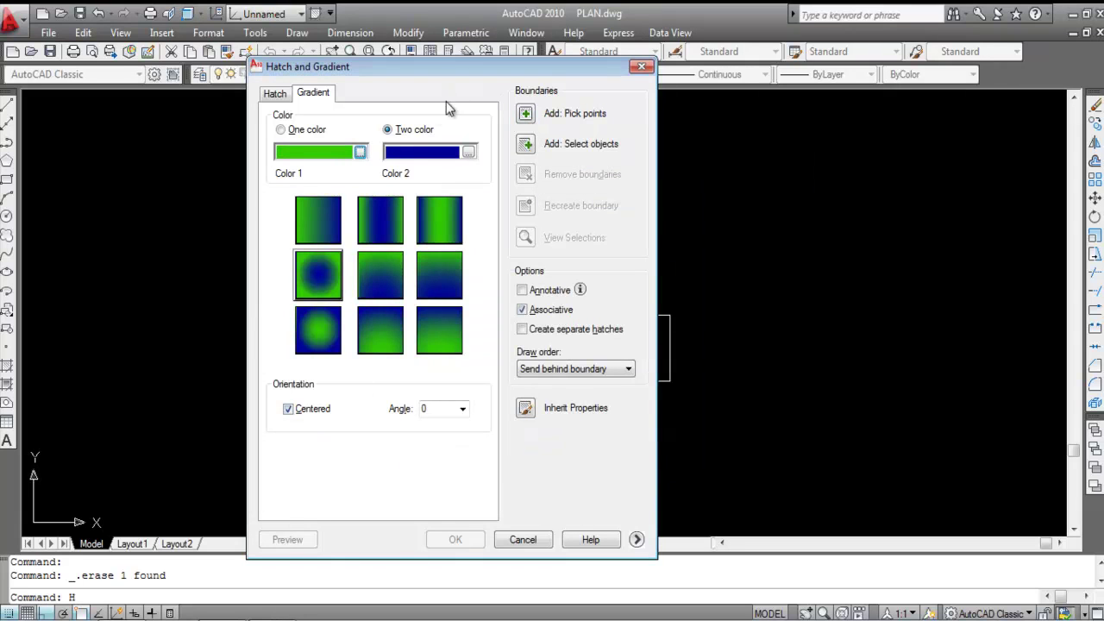
Step: Fill the upper rectangle with the radial green-and-blue gradient after previewing it
left_click(525, 117)
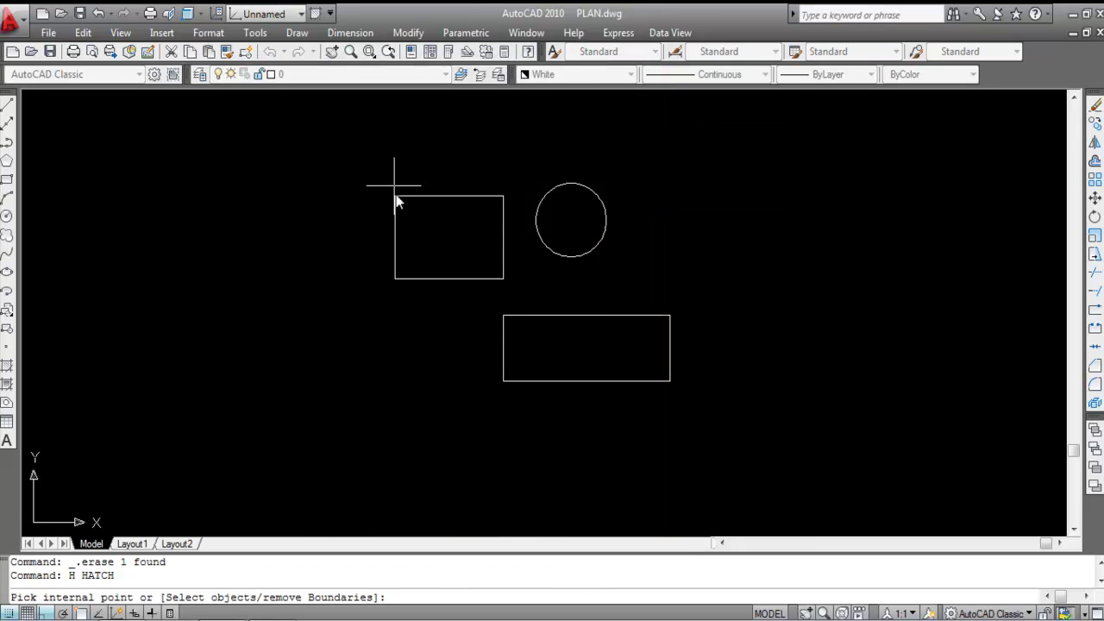
left_click(449, 243)
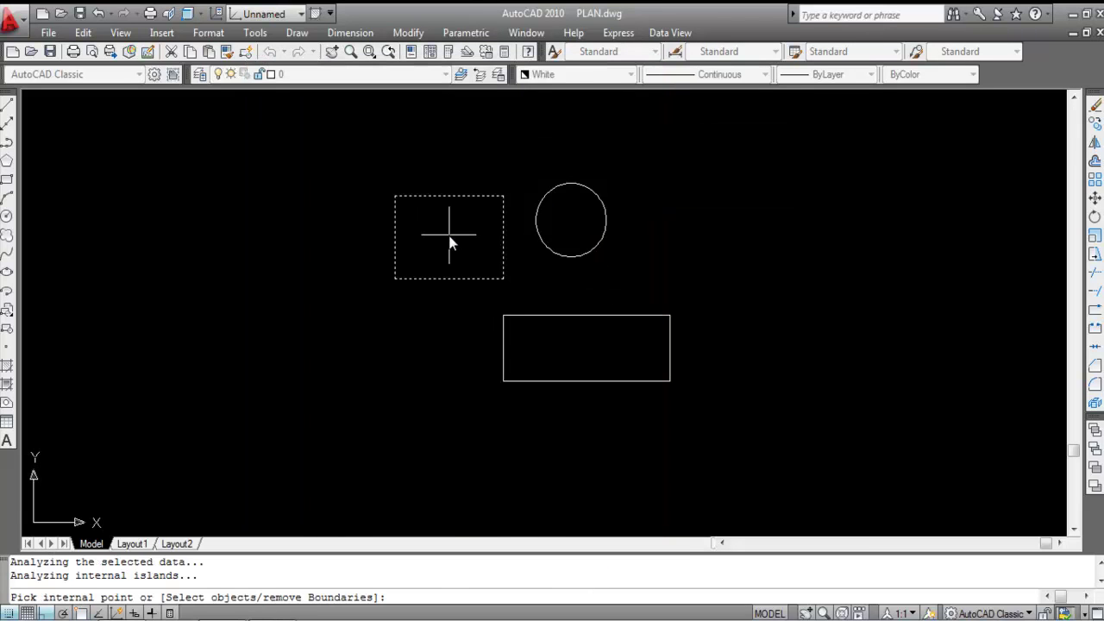
key("Return")
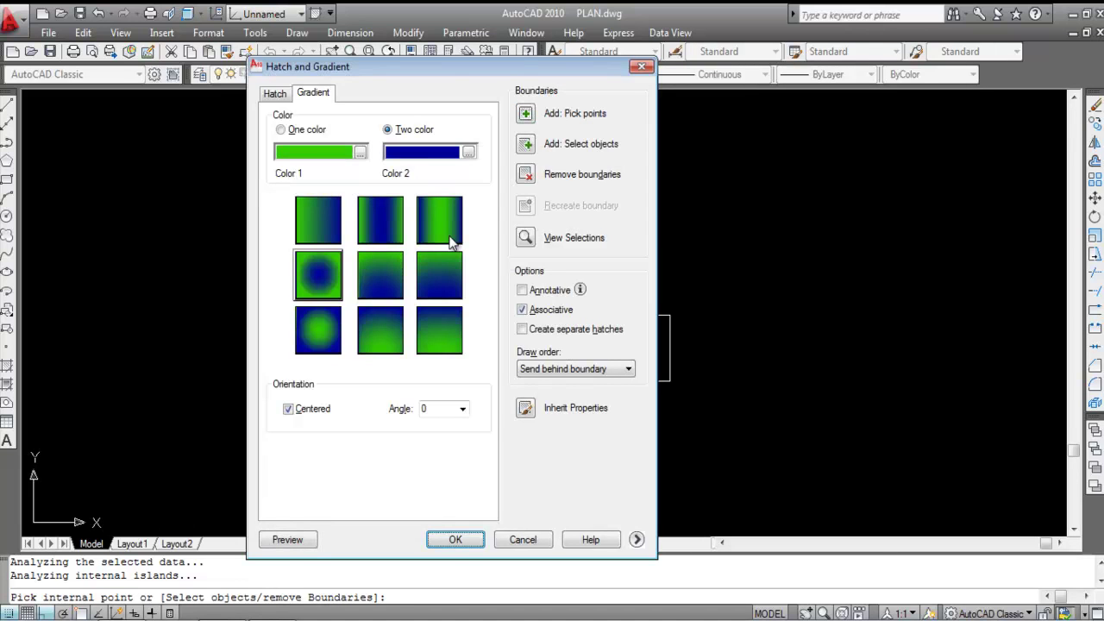
left_click(289, 540)
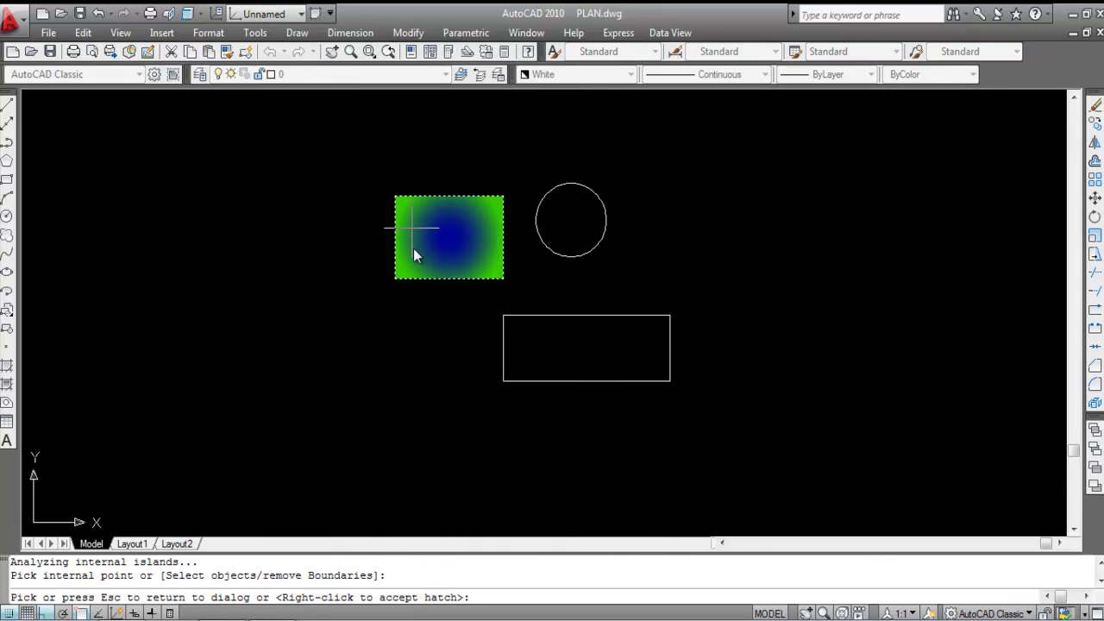
left_click(456, 238)
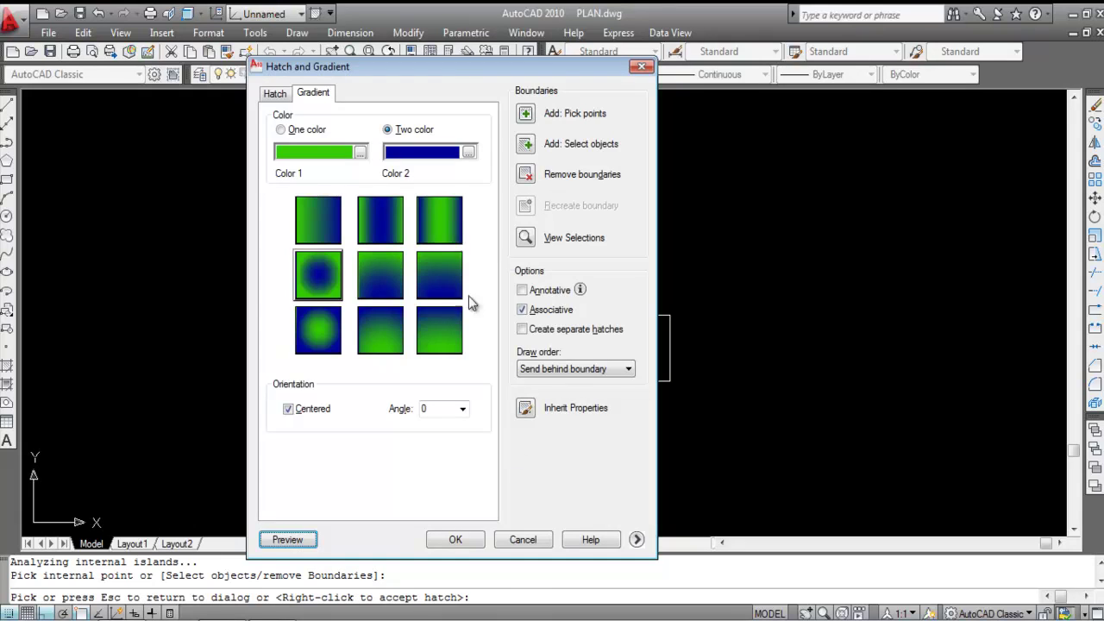
left_click(456, 540)
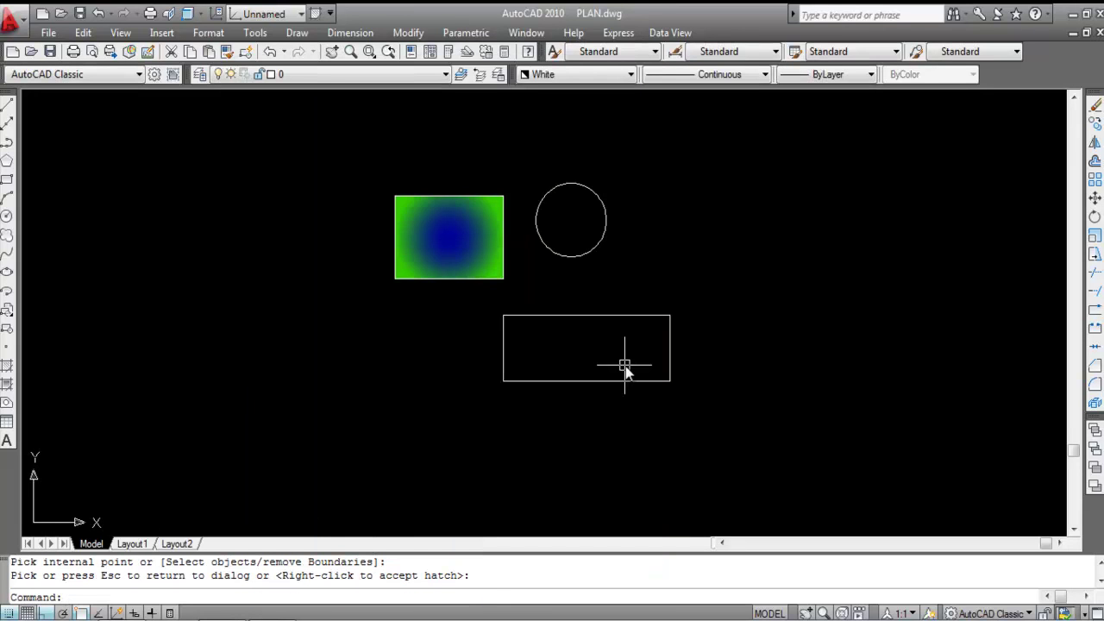
Step: Fill the circle with the green-over-blue linear gradient
key("Return")
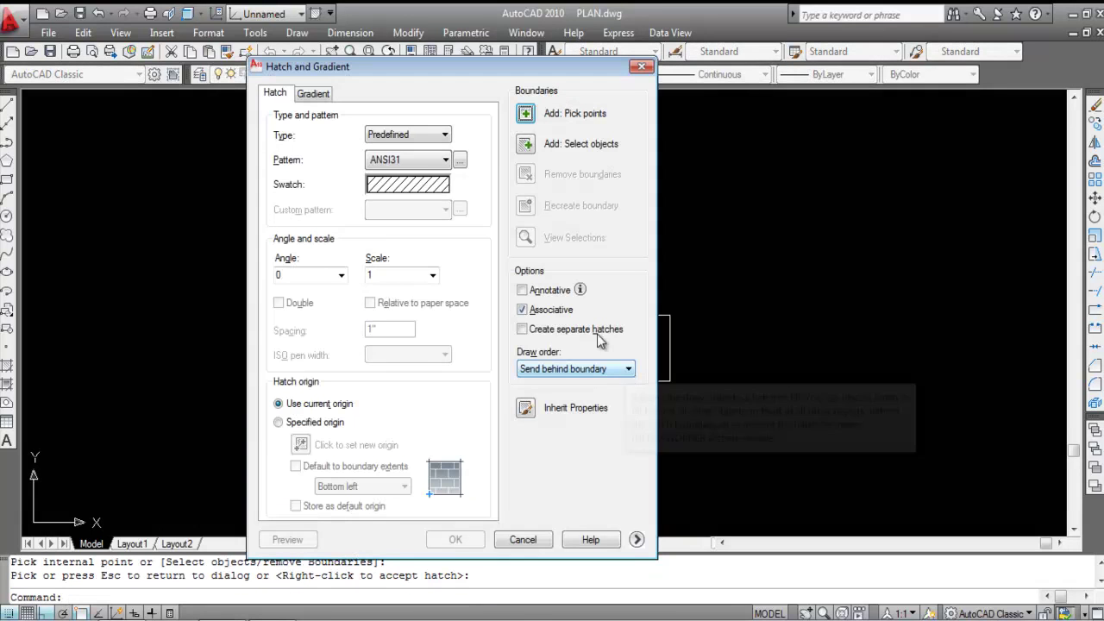
left_click(321, 96)
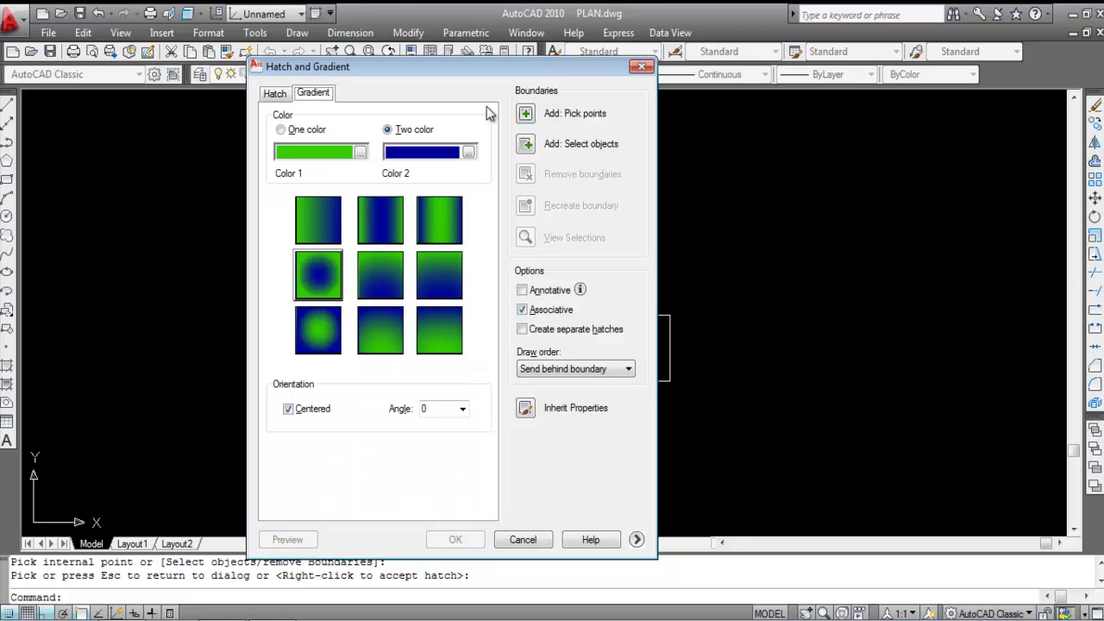
left_click(439, 285)
left_click(526, 115)
left_click(566, 240)
key("Return")
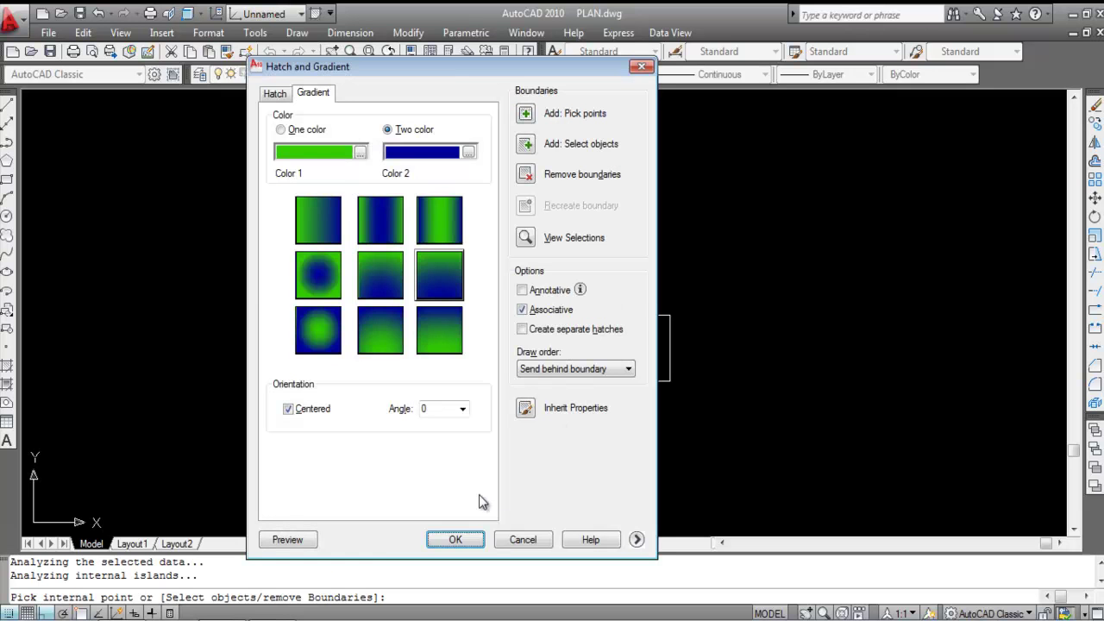
left_click(456, 540)
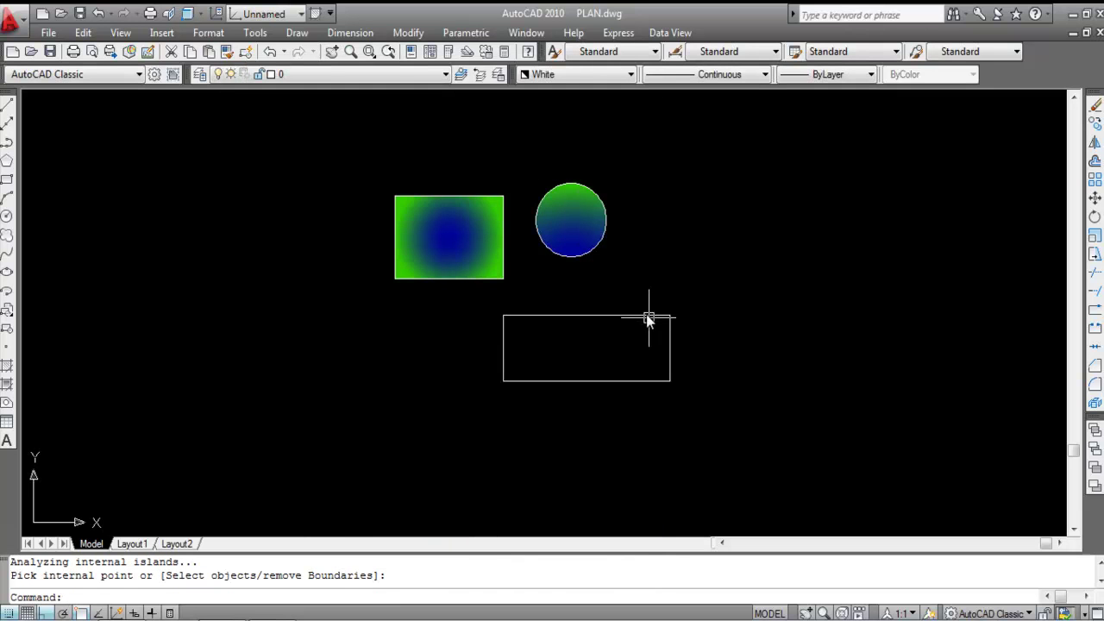
Step: Change the upper rectangle's gradient angle to 45°
double_click(455, 239)
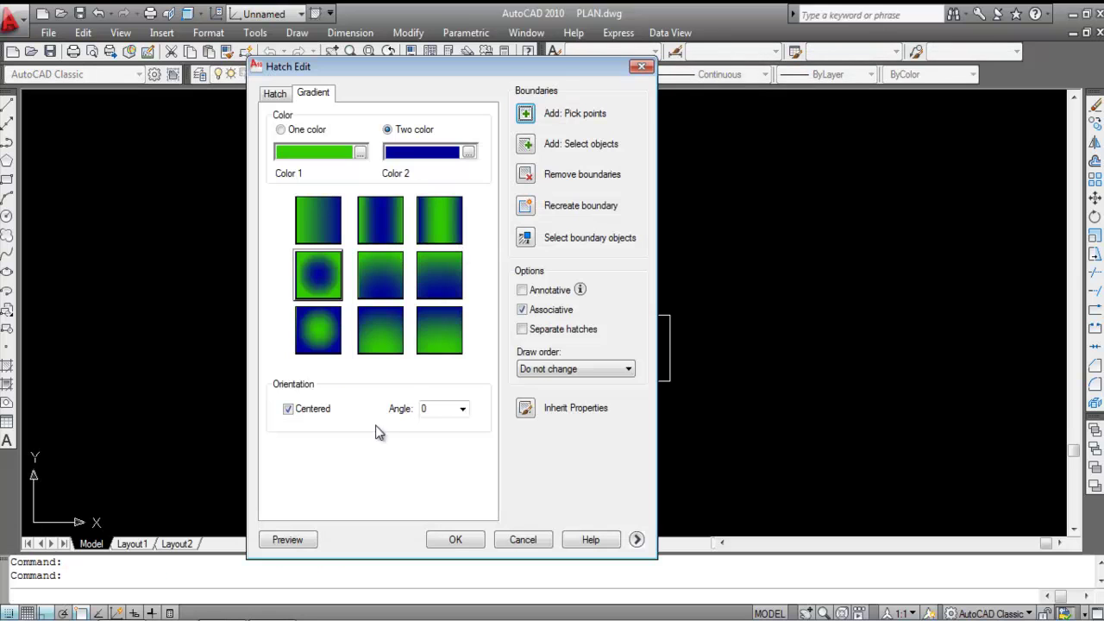
double_click(435, 408)
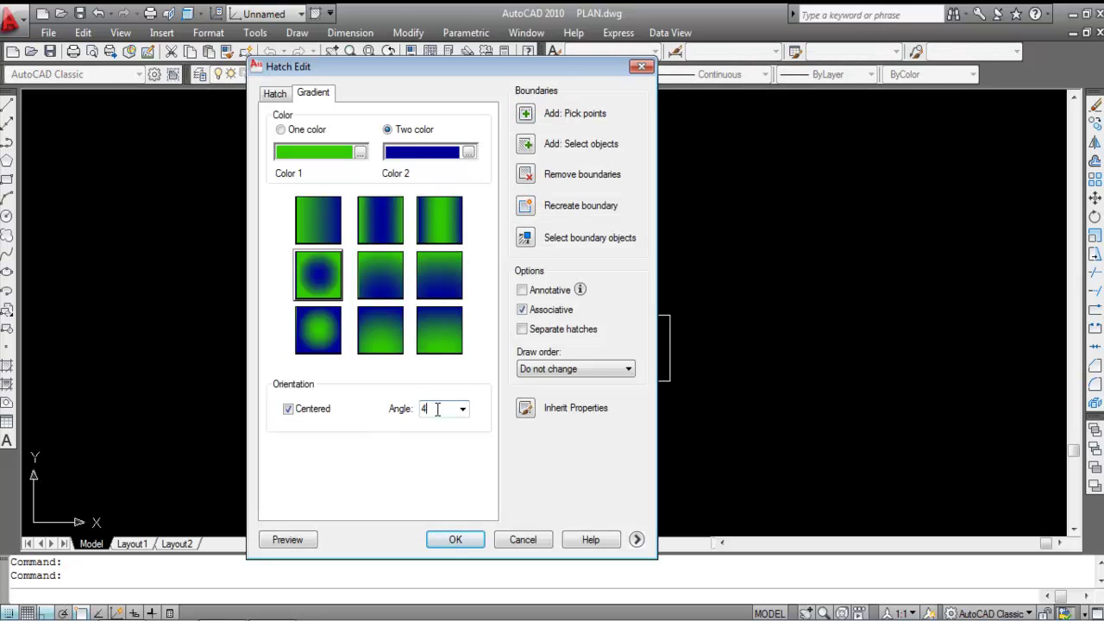
left_click(455, 540)
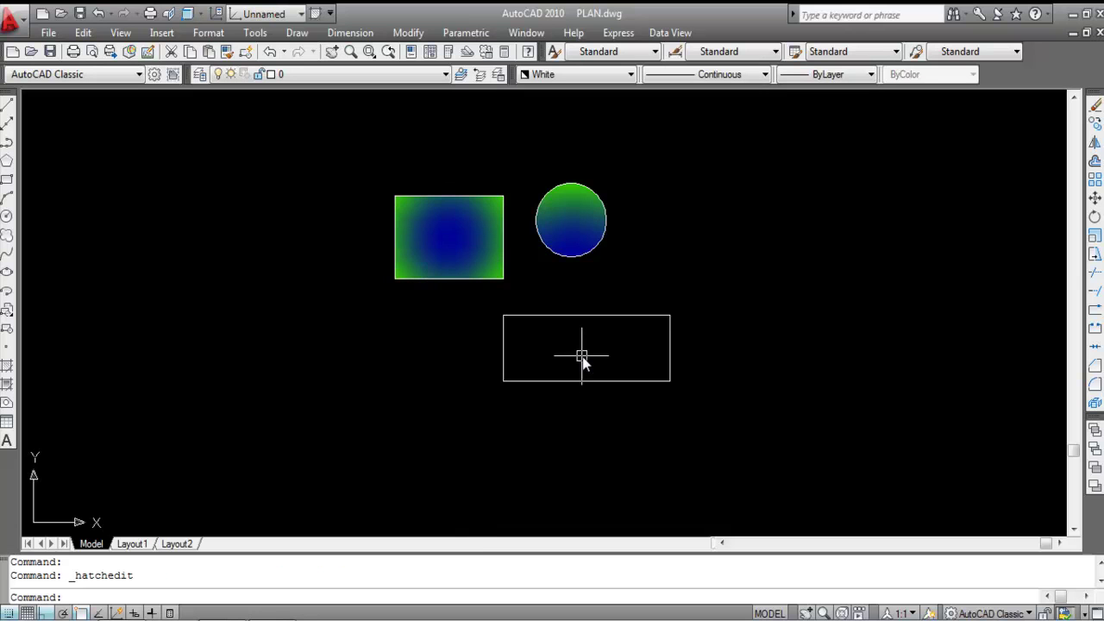
Step: Fill the lower rectangle with the green-centred radial gradient
type("H")
key("Return")
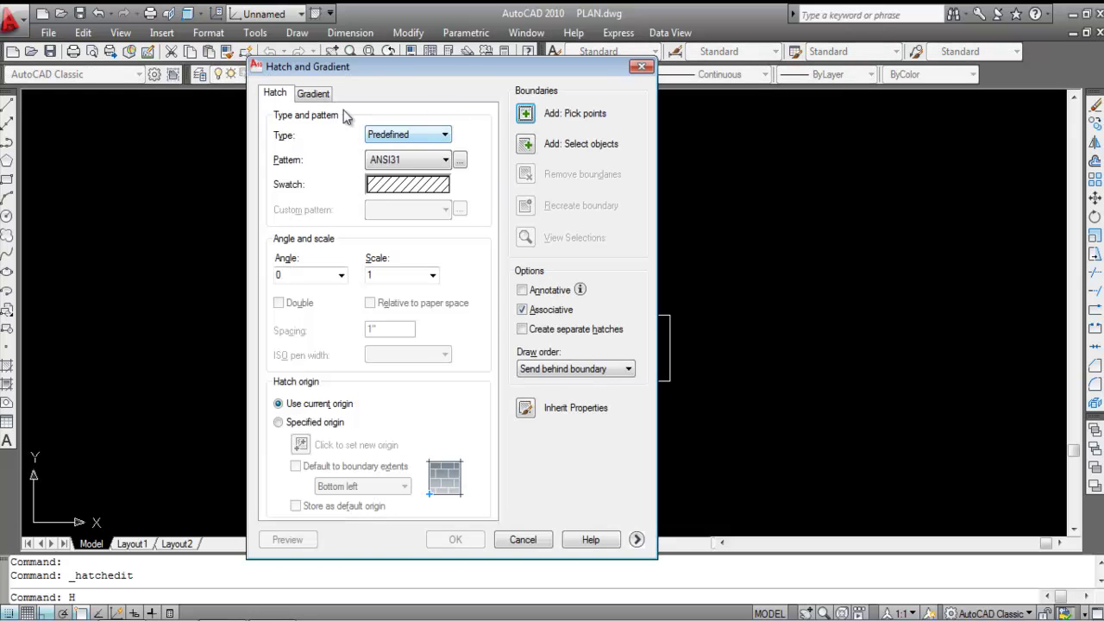
left_click(314, 93)
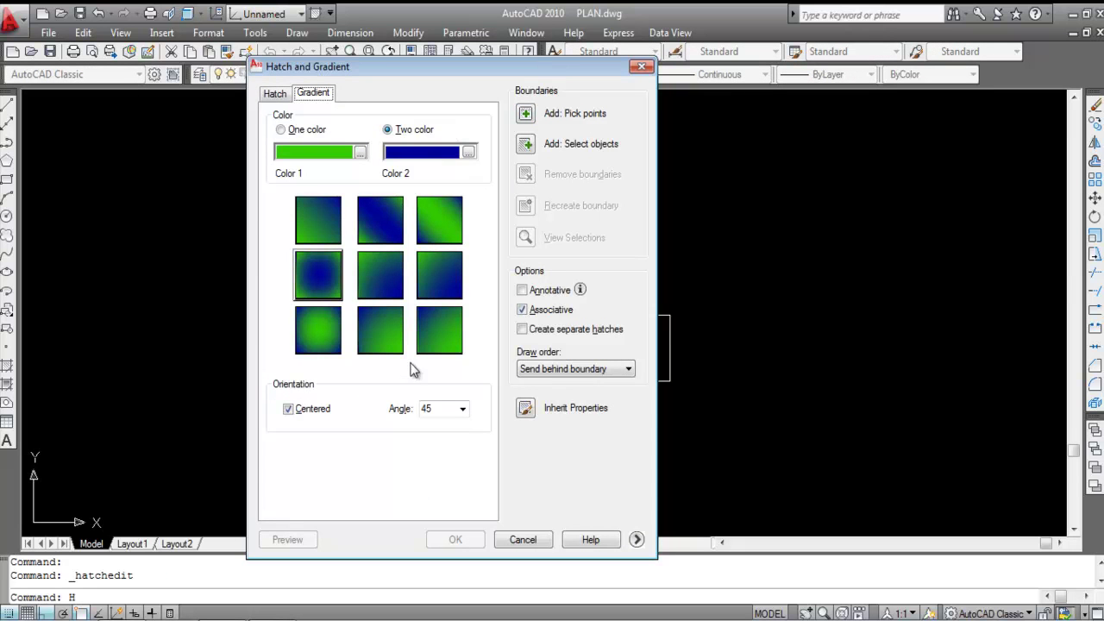
left_click(317, 330)
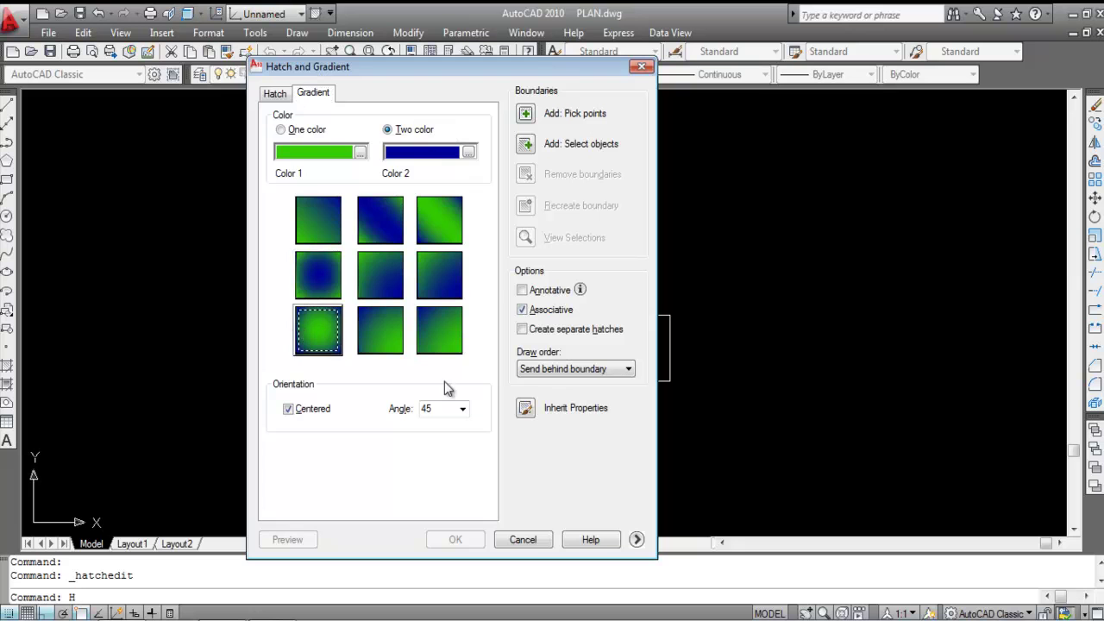
left_click(526, 114)
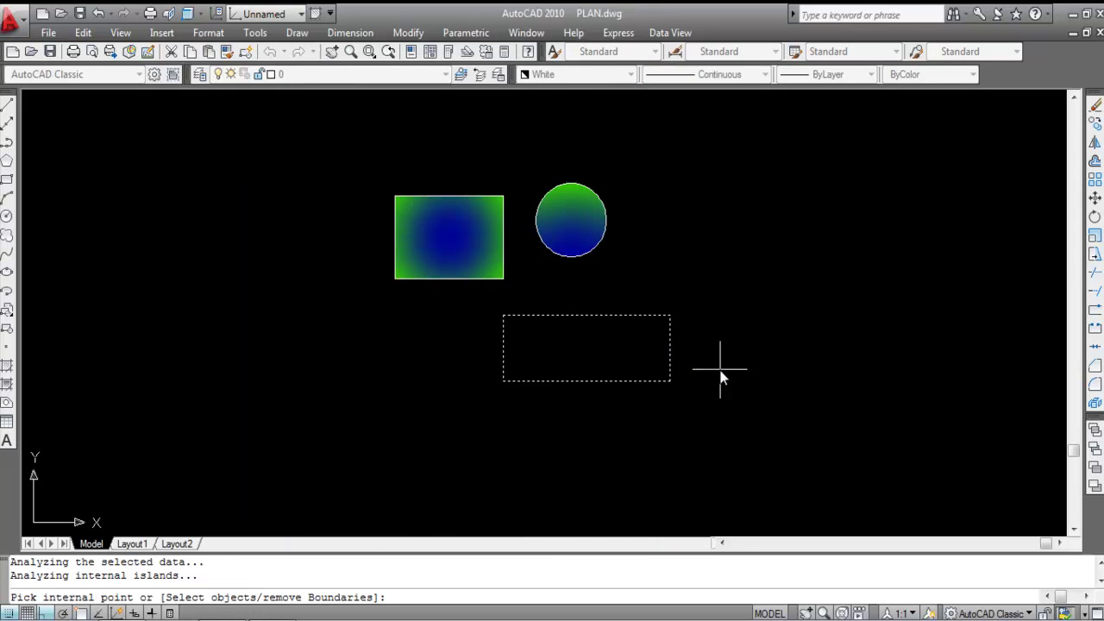
key("Return")
left_click(439, 538)
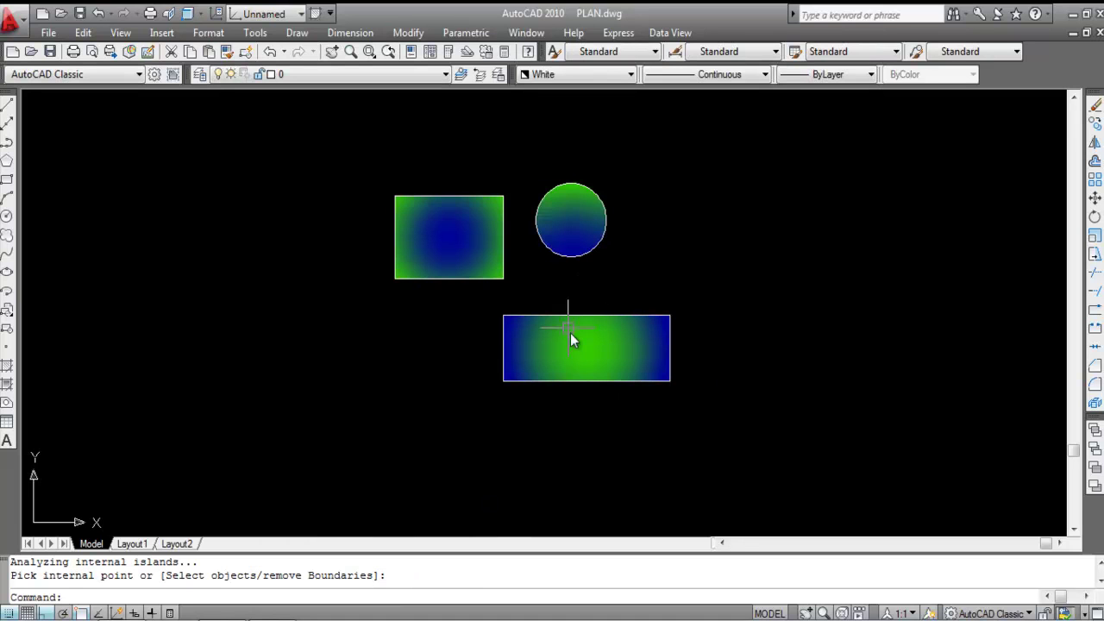
Step: Select the gradient fills of the lower rectangle, circle and upper rectangle
left_click(608, 354)
left_click(583, 207)
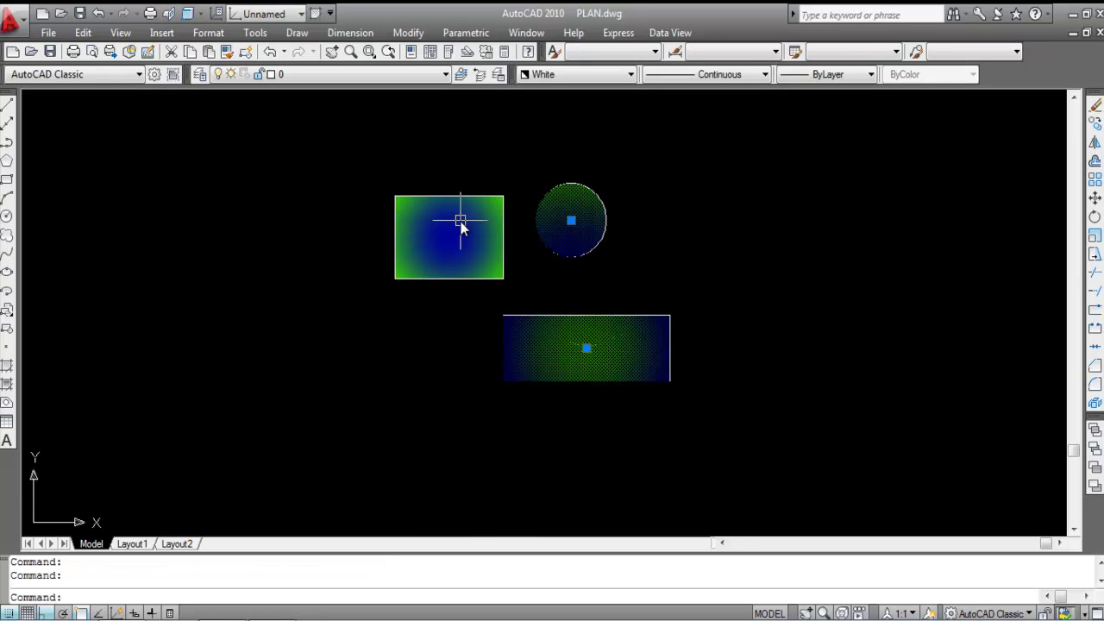
left_click(461, 222)
Step: Erase the three fills and give the upper rectangle a green-and-blue gradient, previewing first
right_click(460, 222)
key("Delete")
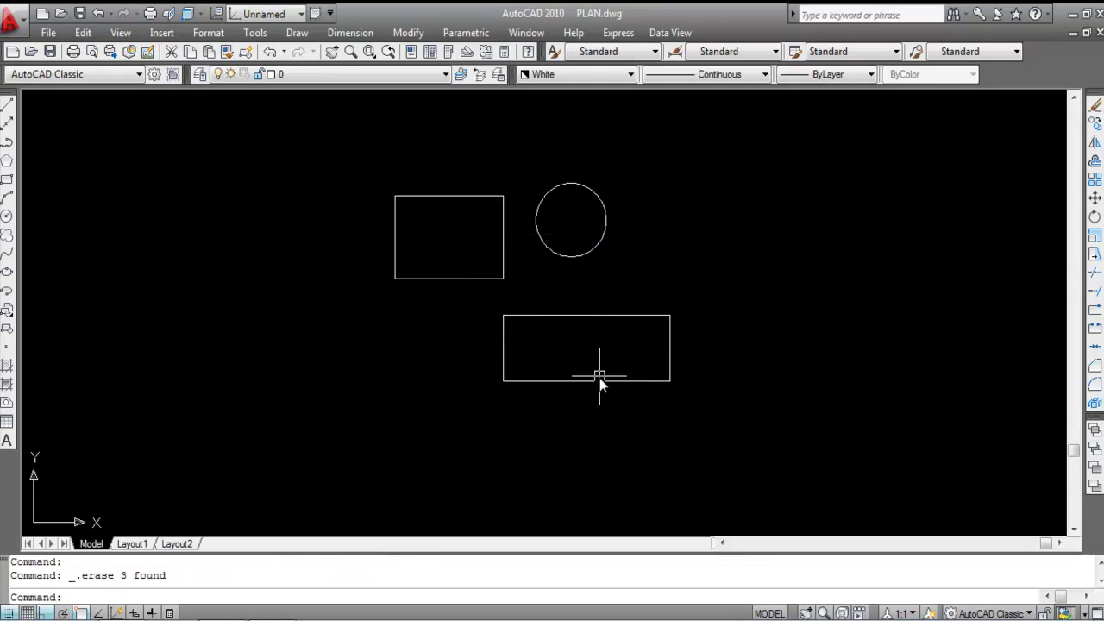
key("Return")
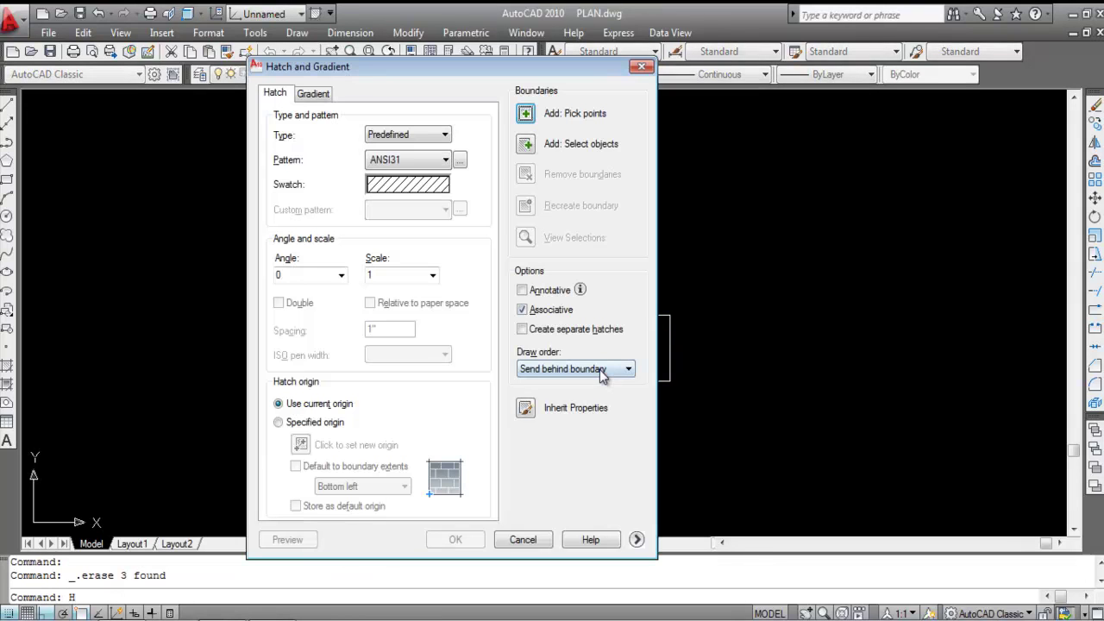
left_click(312, 92)
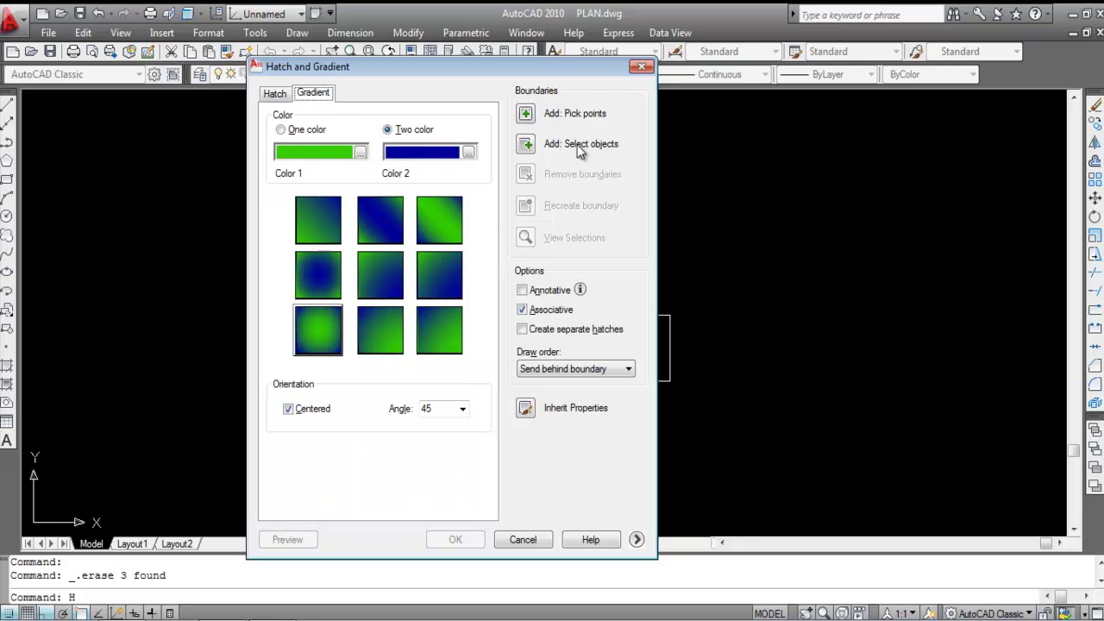
left_click(526, 145)
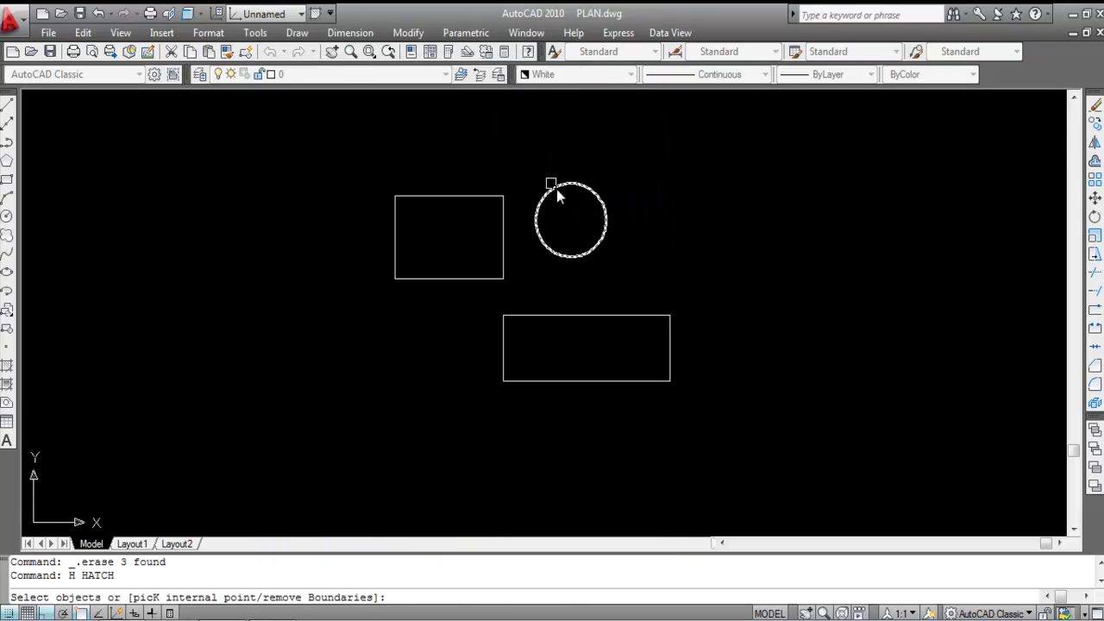
left_click(458, 193)
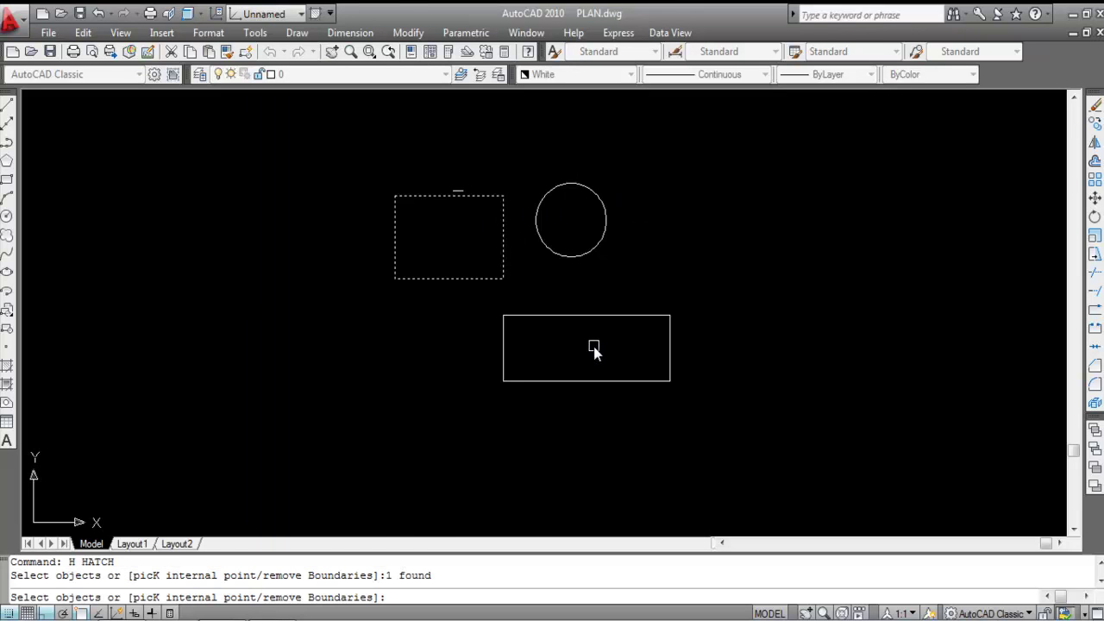
key("Return")
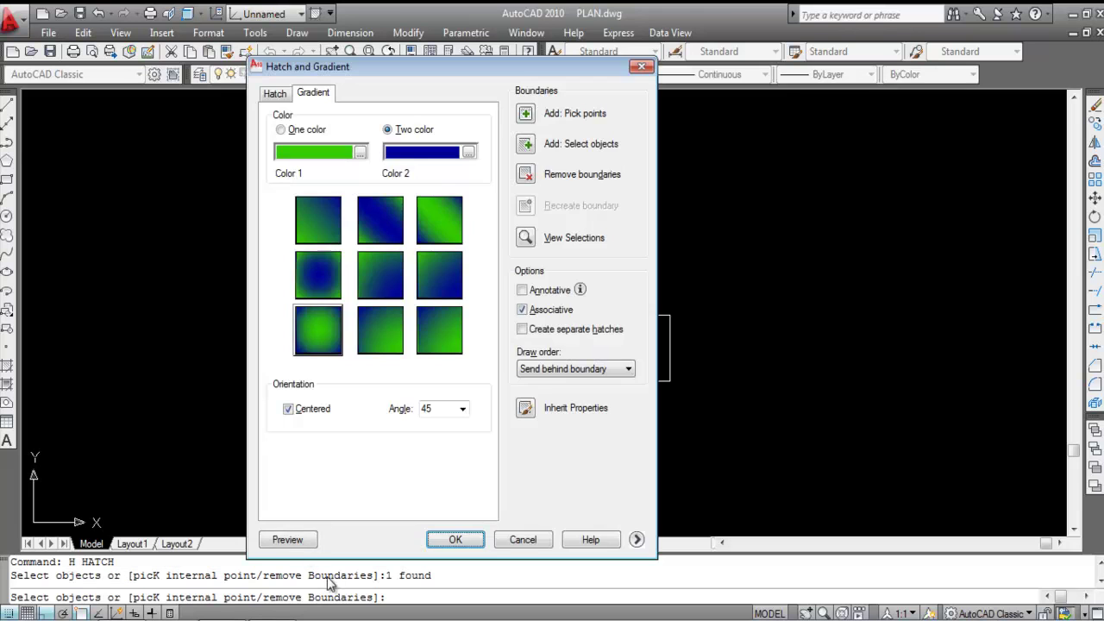
left_click(288, 539)
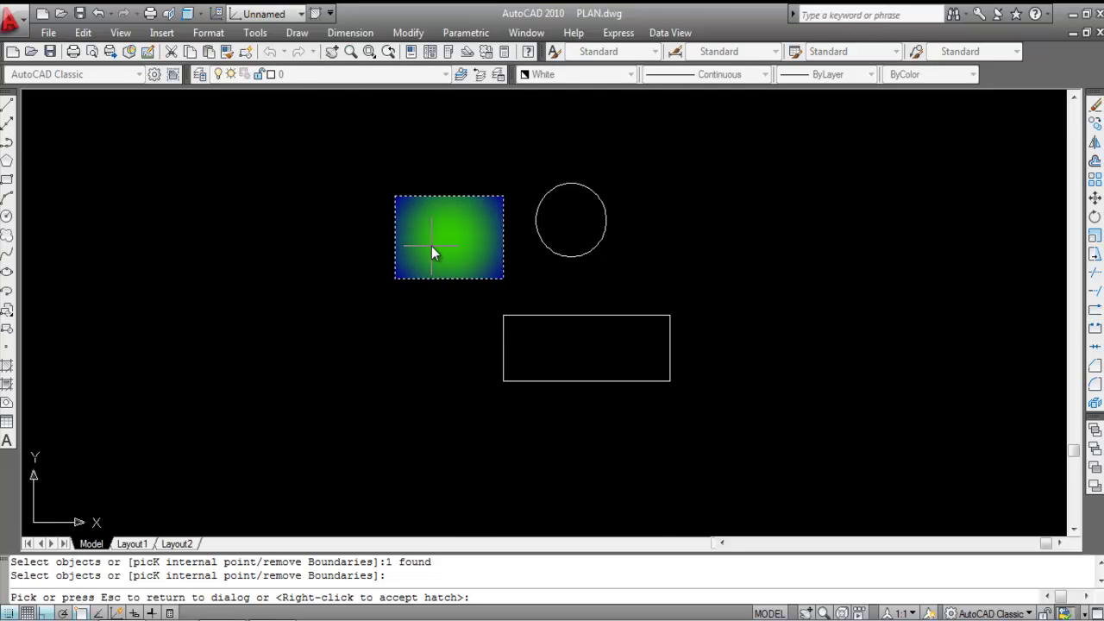
key("Escape")
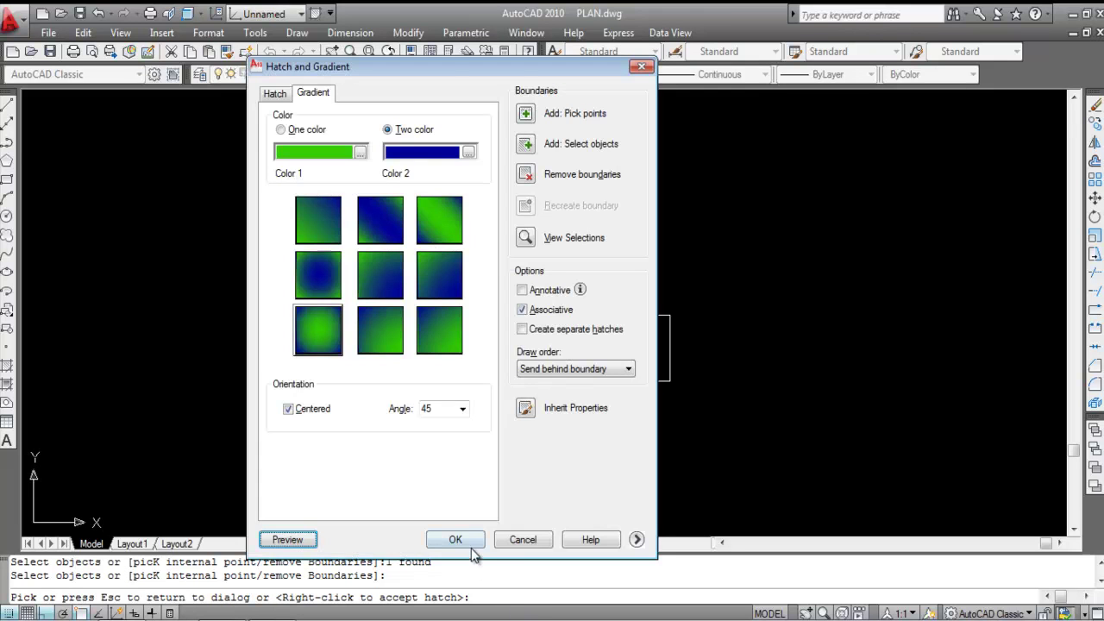
left_click(451, 536)
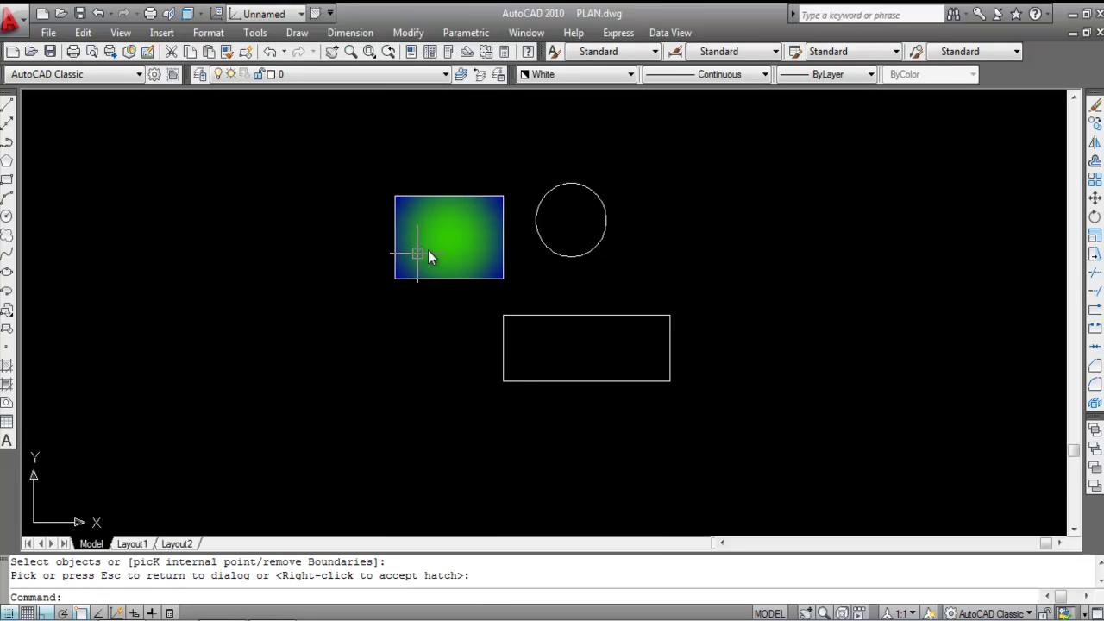
Step: Set the upper rectangle's gradient angle to 0° and begin a new gradient hatch
double_click(447, 224)
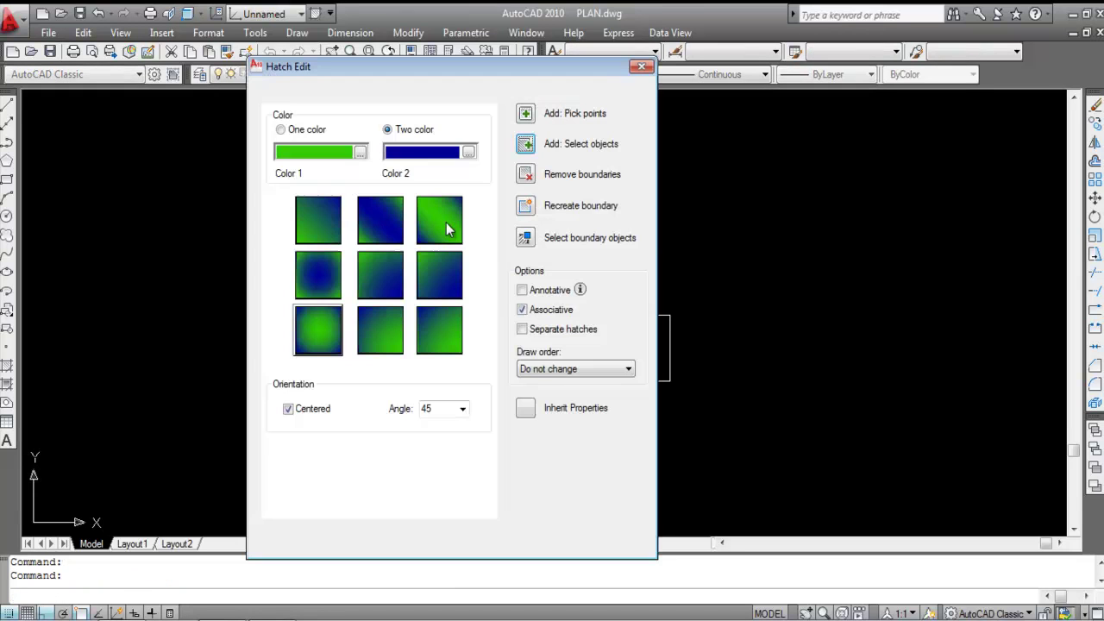
left_click(446, 409)
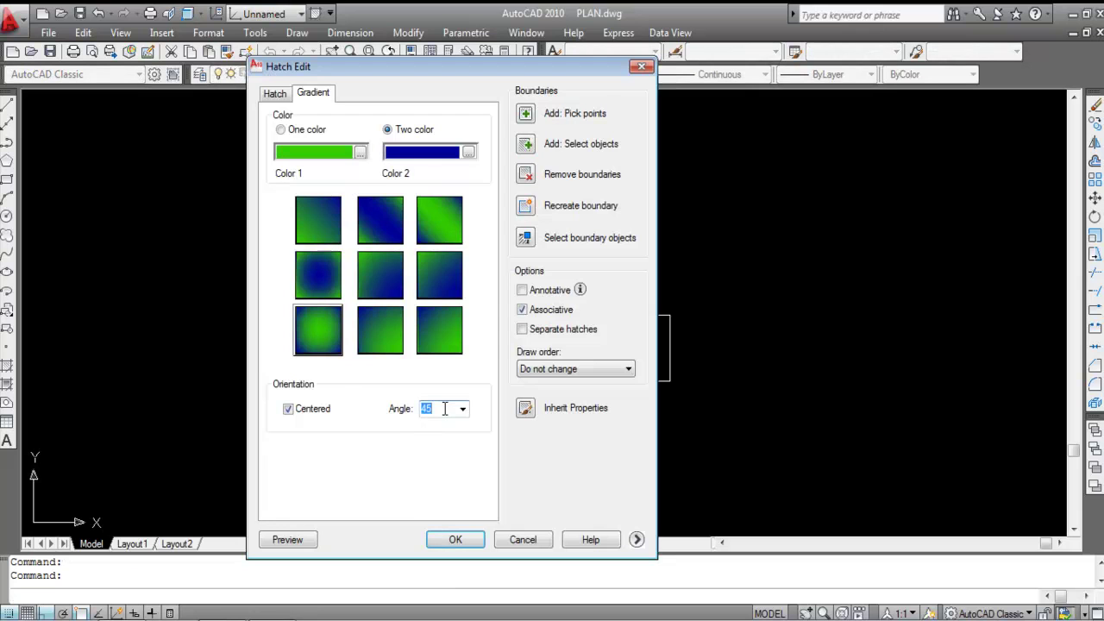
left_click(463, 409)
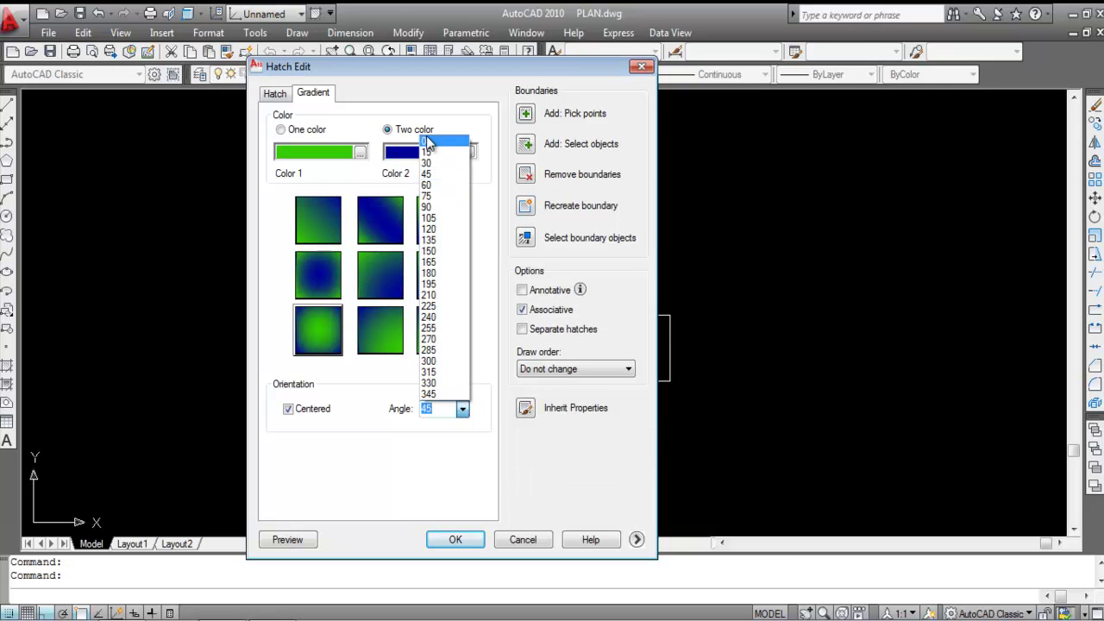
left_click(424, 140)
left_click(452, 540)
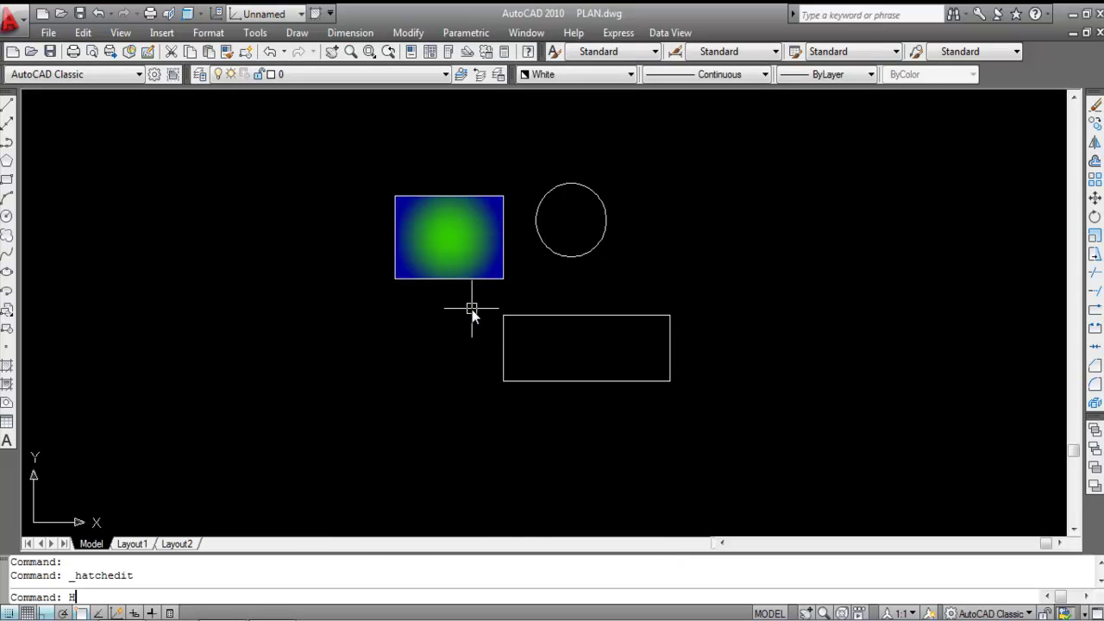
key("Return")
left_click(313, 94)
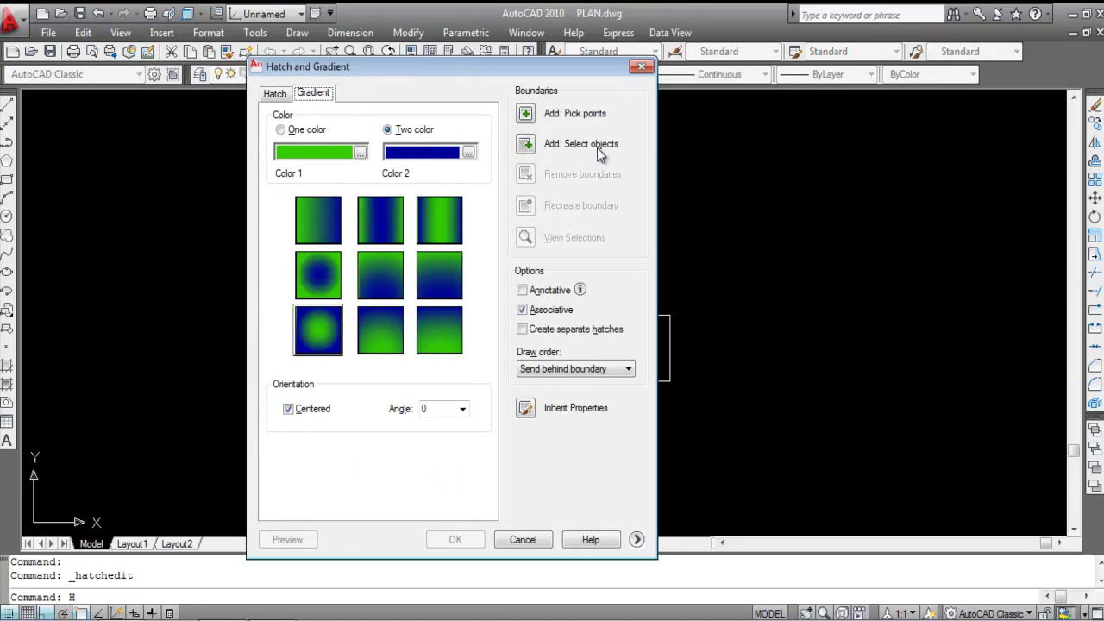
Step: Set the gradient to one colour, blue index 182
left_click(281, 130)
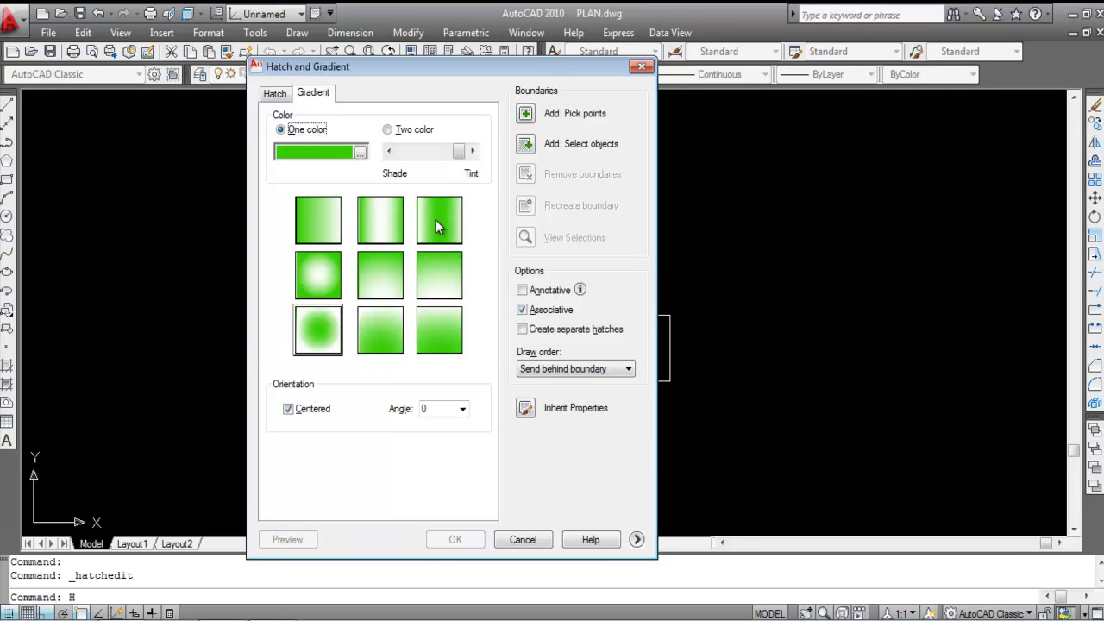
left_click(360, 153)
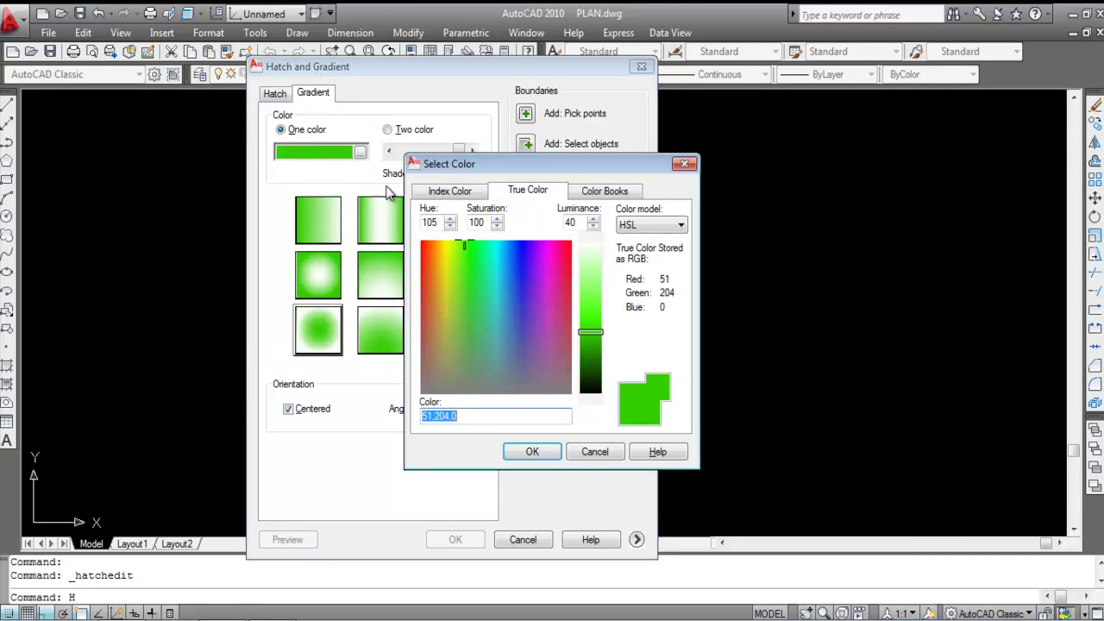
left_click(457, 190)
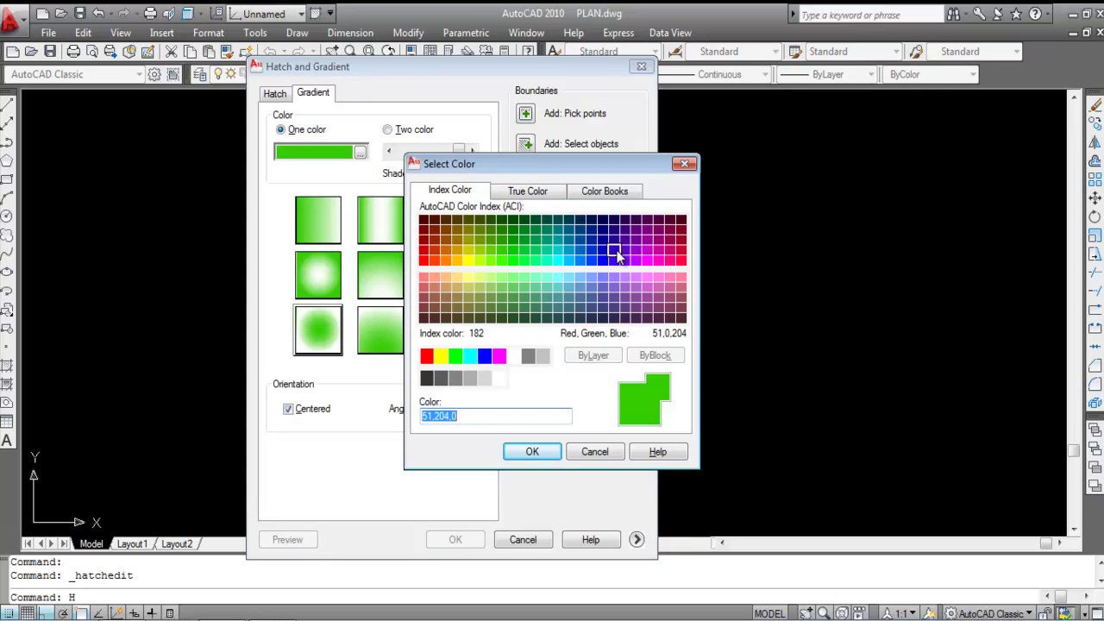
left_click(614, 251)
left_click(522, 454)
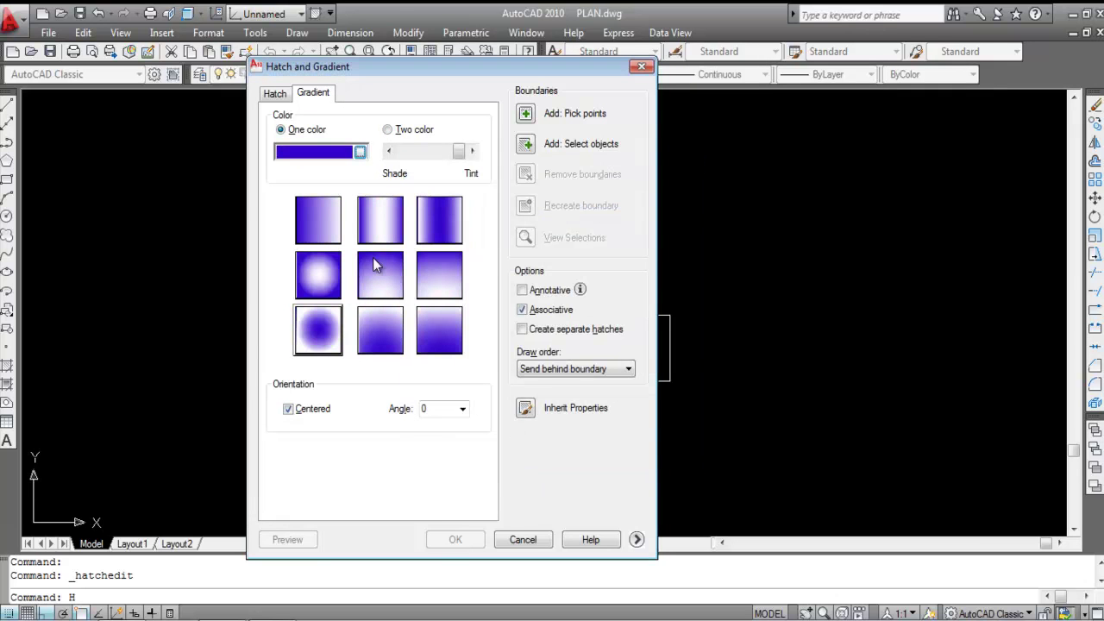
Step: Apply the blue gradient to the lower rectangle
left_click(525, 146)
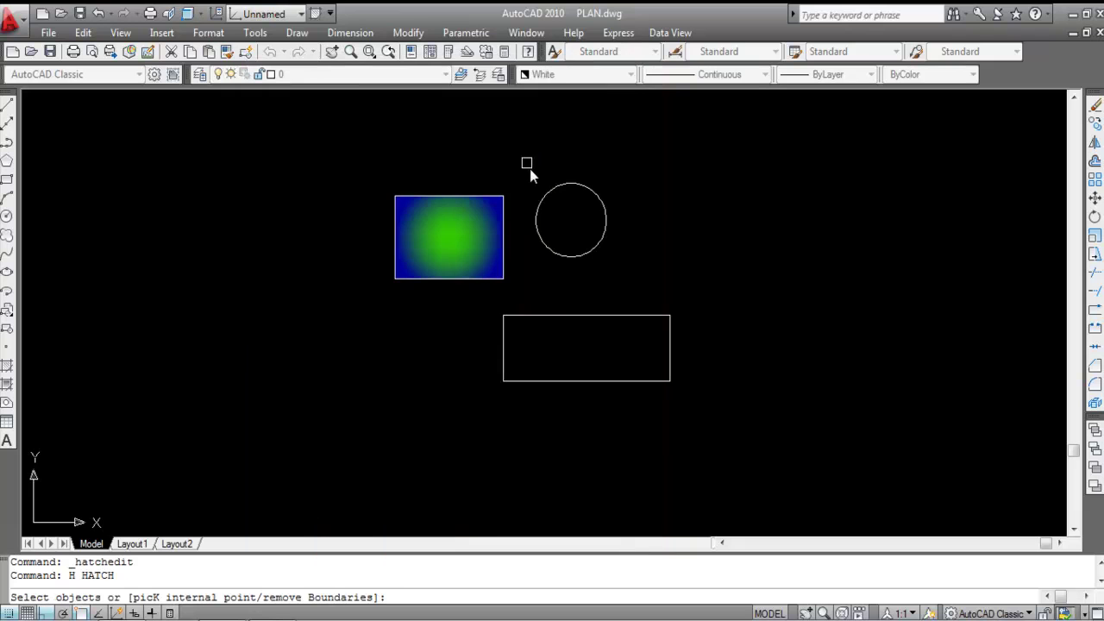
left_click(590, 316)
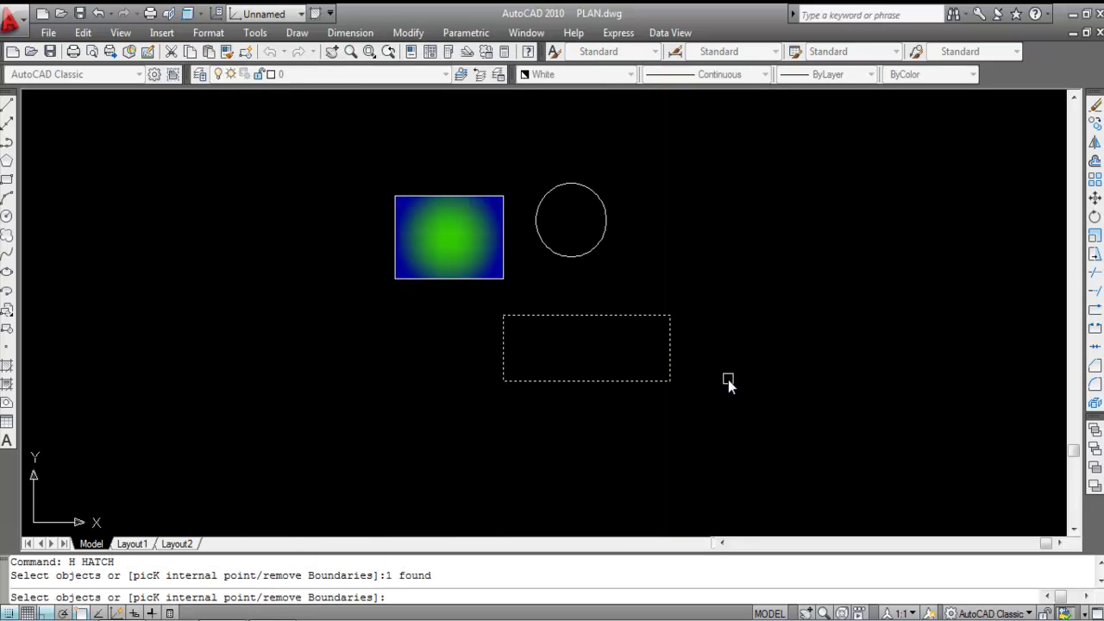
key("Return")
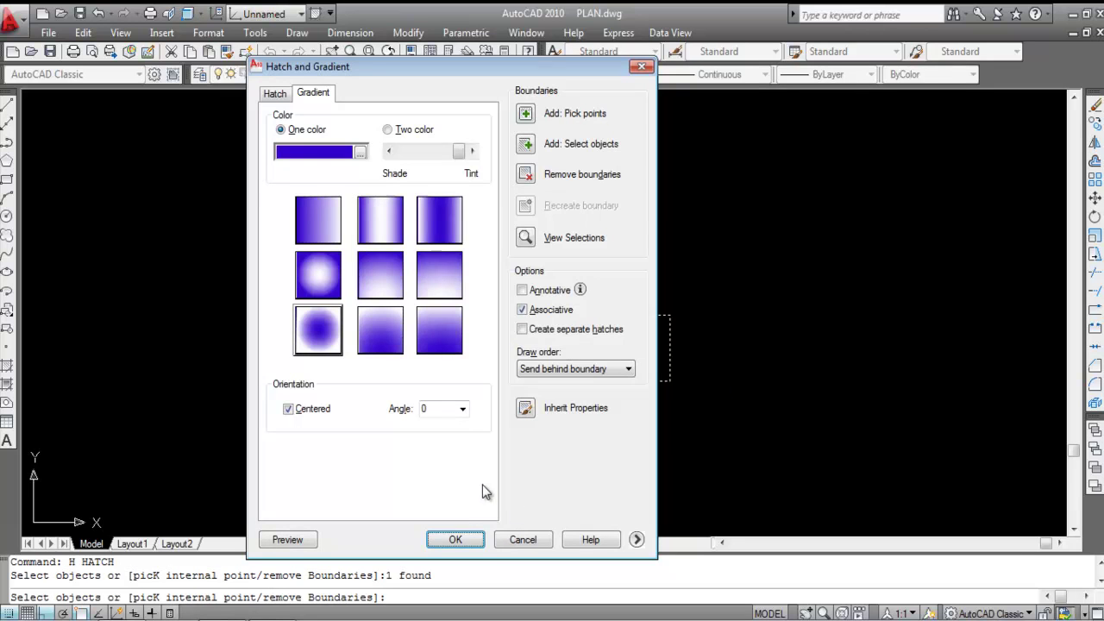
left_click(456, 540)
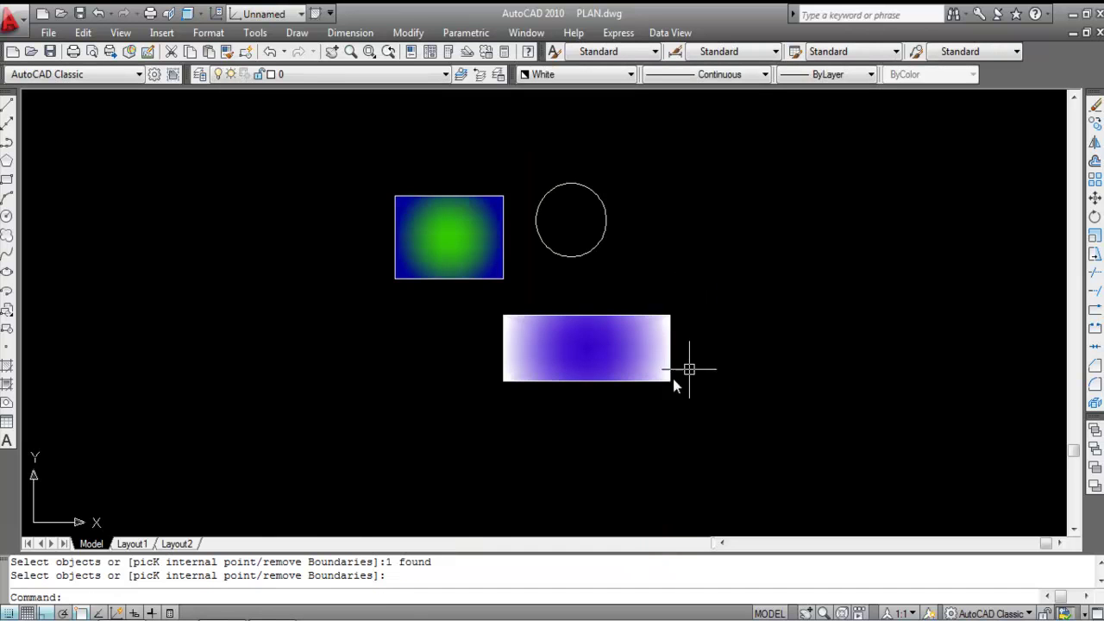
Step: Apply the same one-colour blue index 182 gradient to the circle
key("Return")
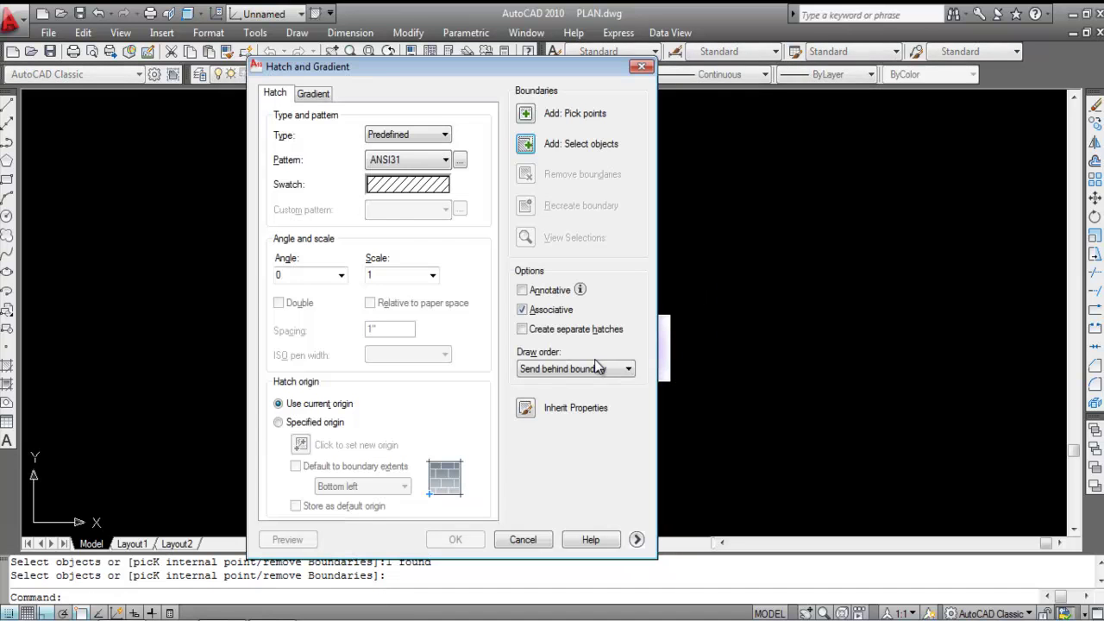
left_click(314, 94)
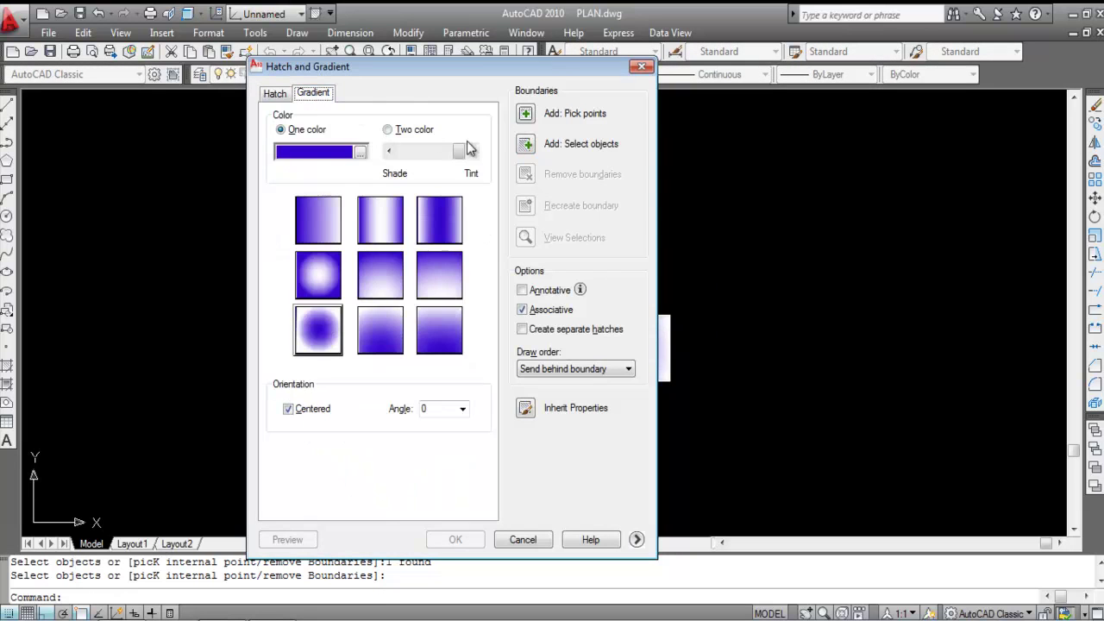
left_click(530, 144)
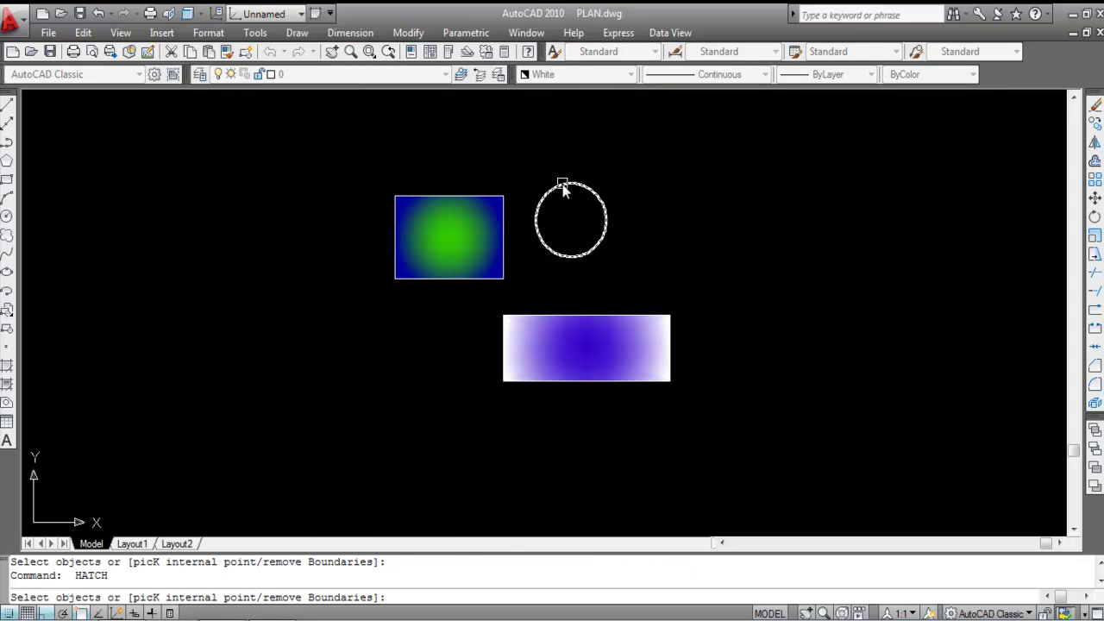
left_click(564, 184)
key("Return")
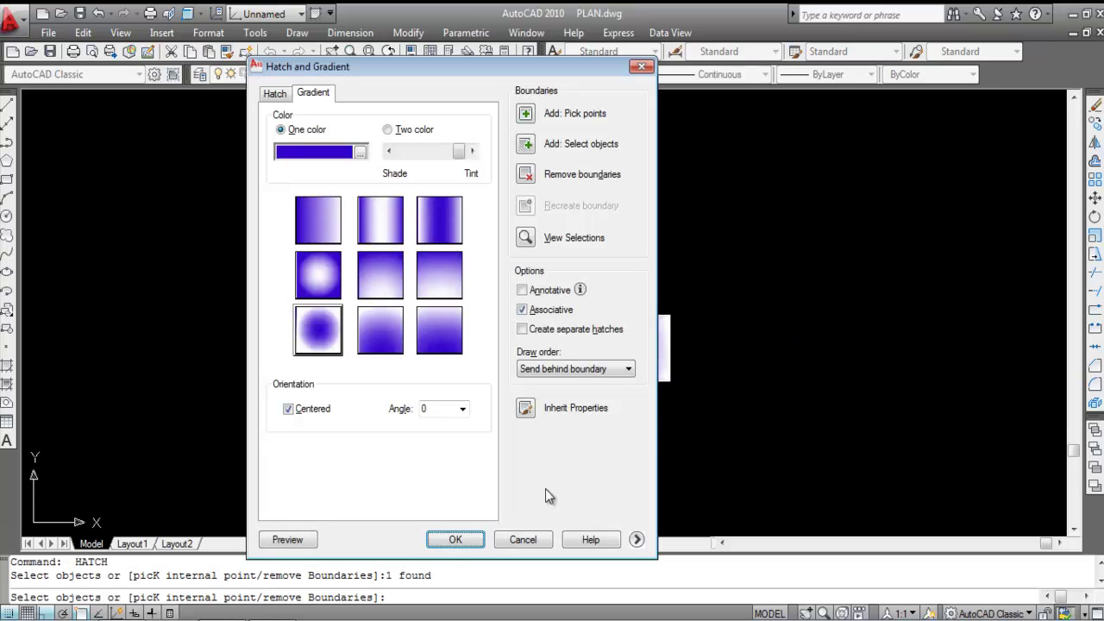
left_click(448, 537)
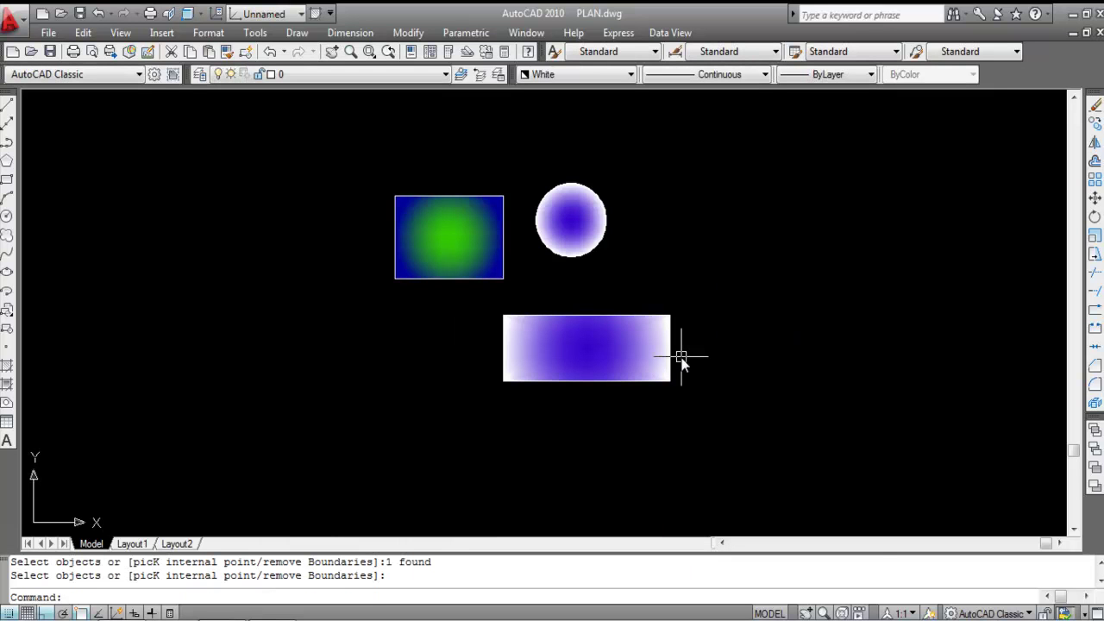
Step: Erase the circle's, lower rectangle's and upper rectangle's gradient fills
double_click(576, 225)
double_click(434, 411)
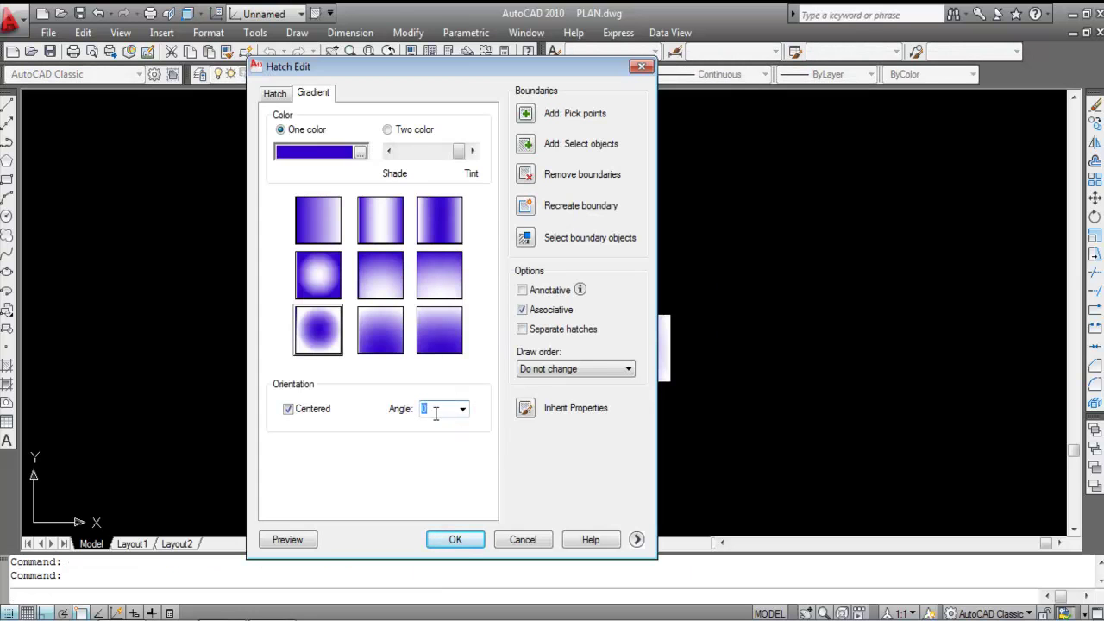
key("Return")
key("Escape")
key("Escape")
left_click(572, 220)
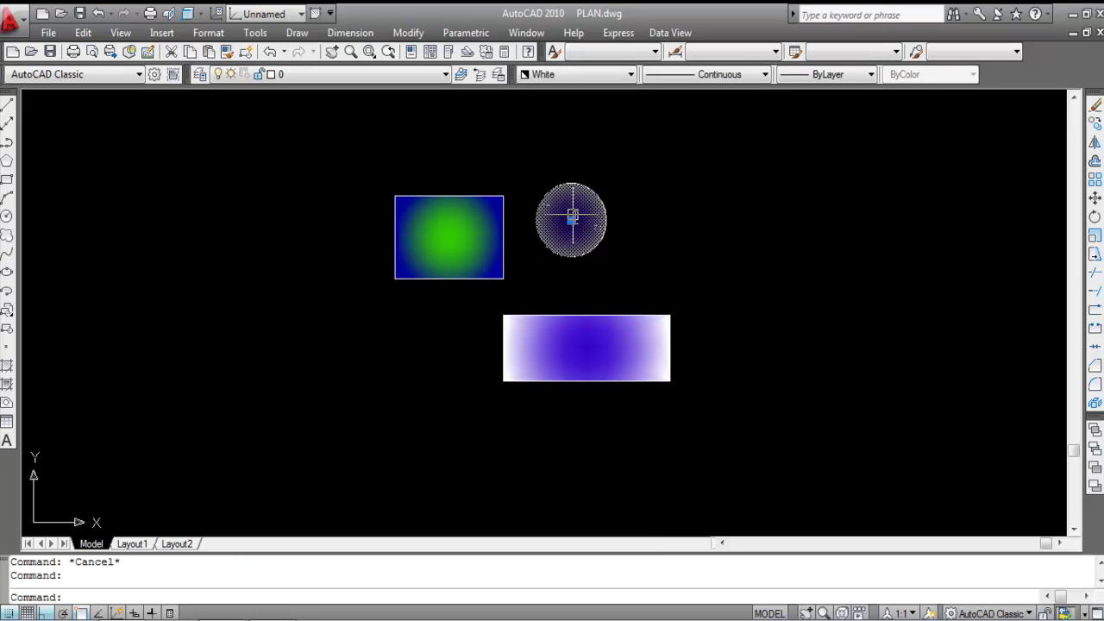
left_click(599, 346)
left_click(448, 233)
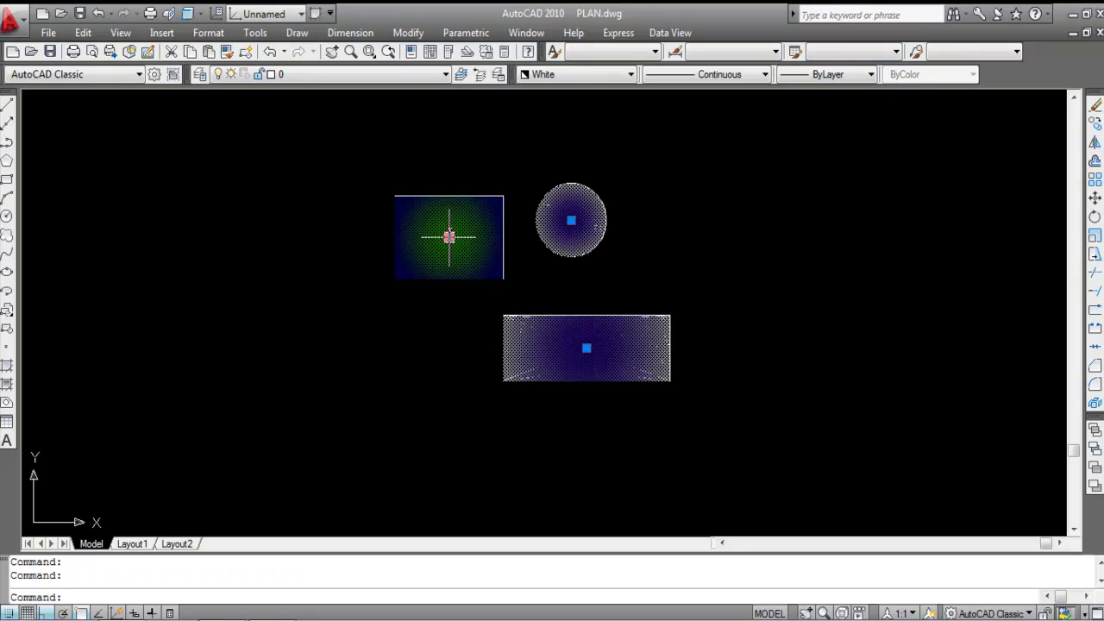
key("Delete")
Step: Create one blue gradient hatch by picking inside the upper-left and lower rectangles, previewing first
mouse_move(506, 247)
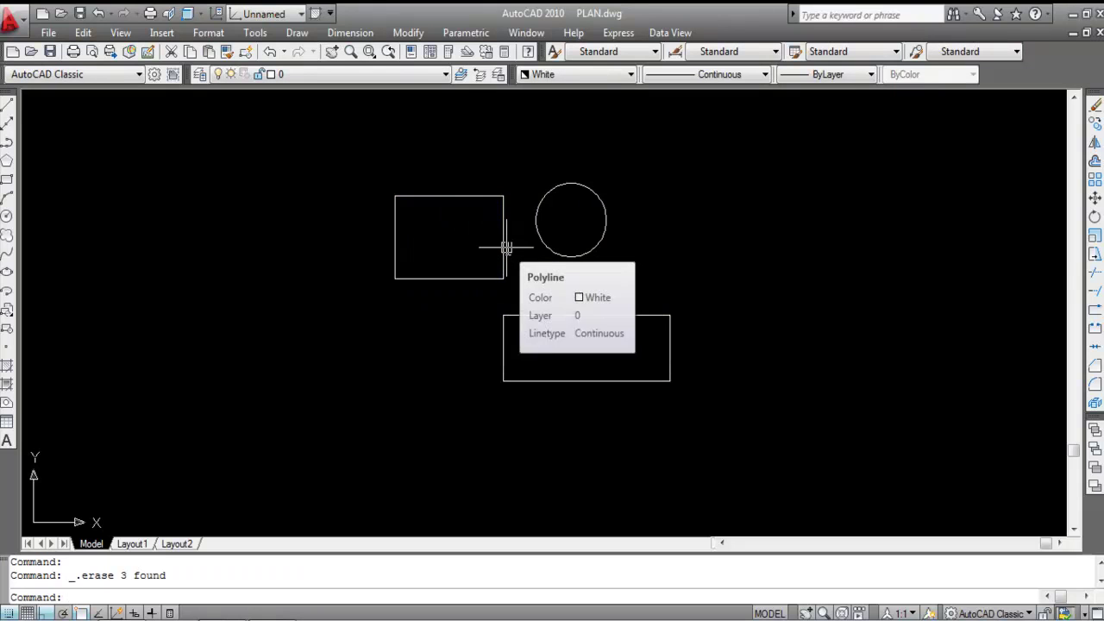
type("h")
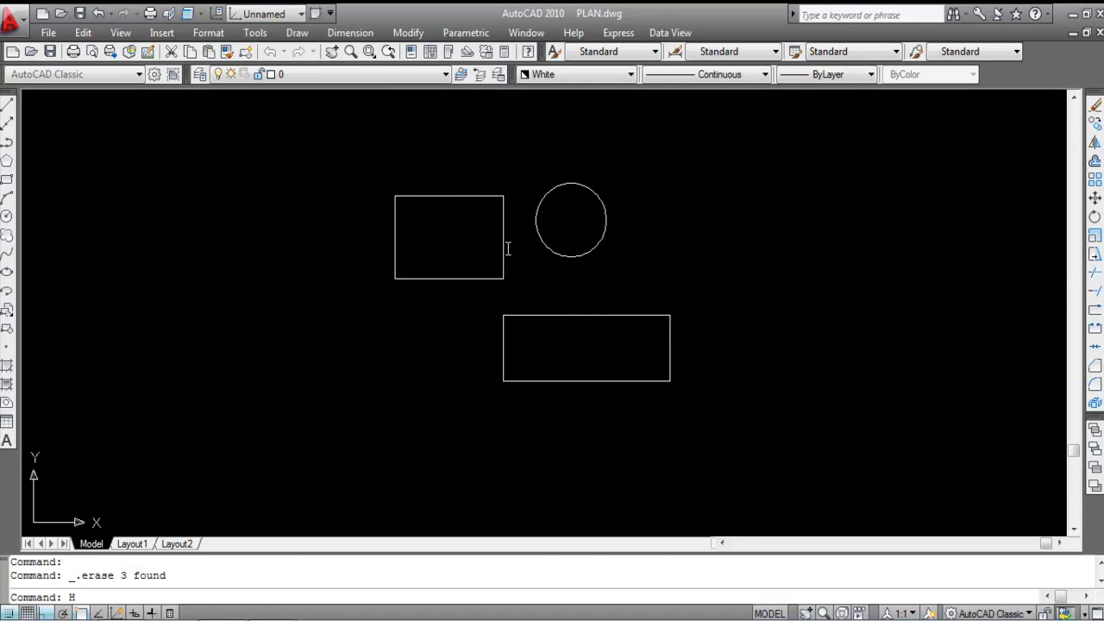
key("Return")
left_click(313, 94)
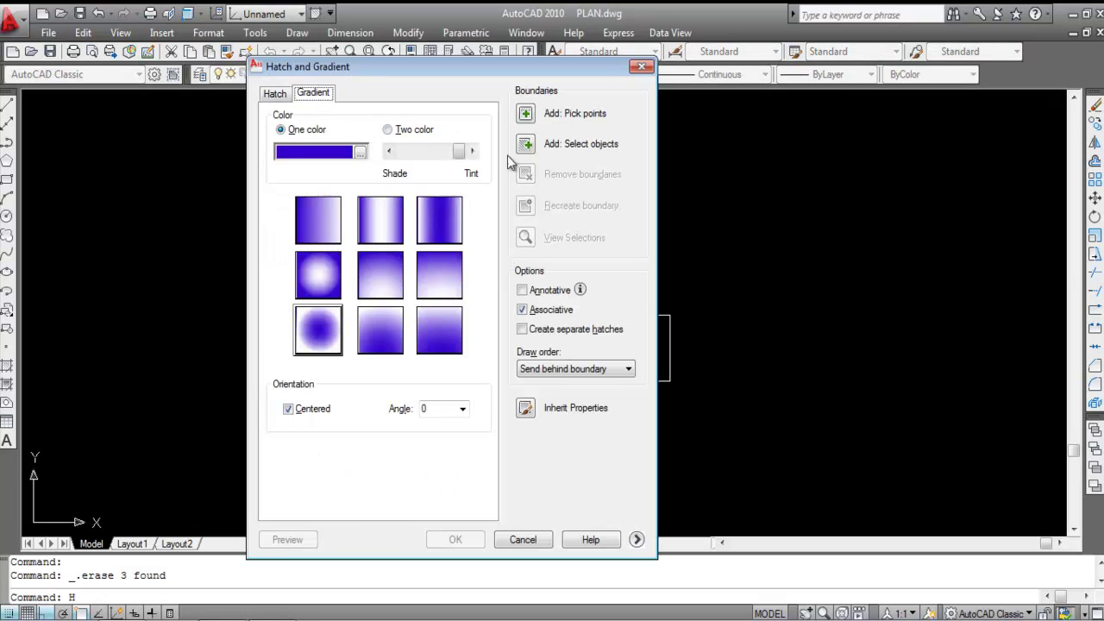
left_click(526, 115)
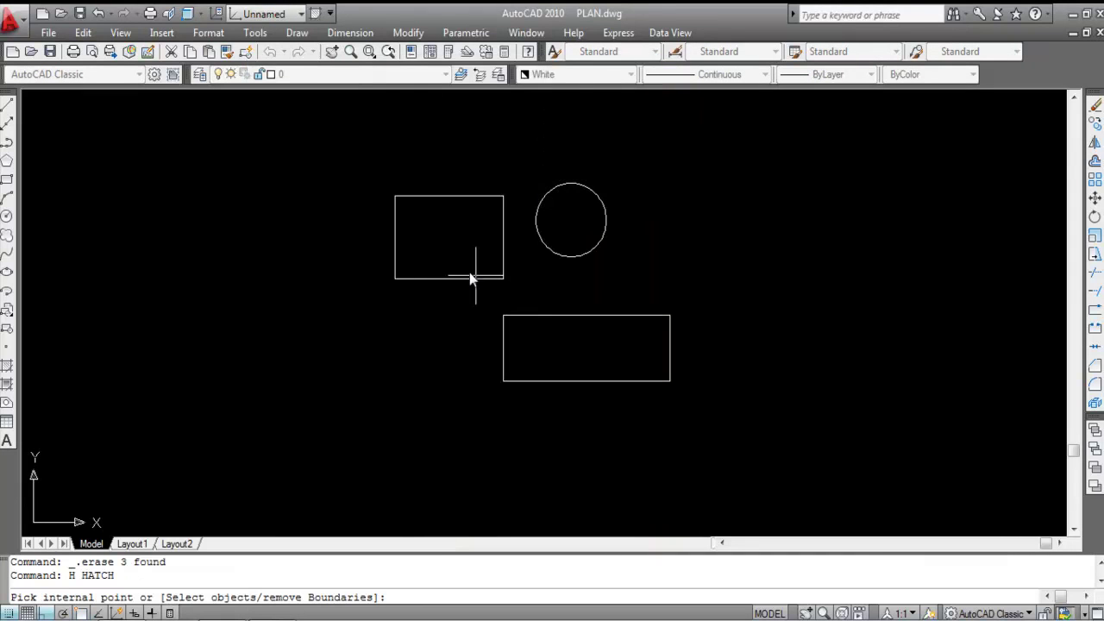
left_click(450, 239)
left_click(577, 350)
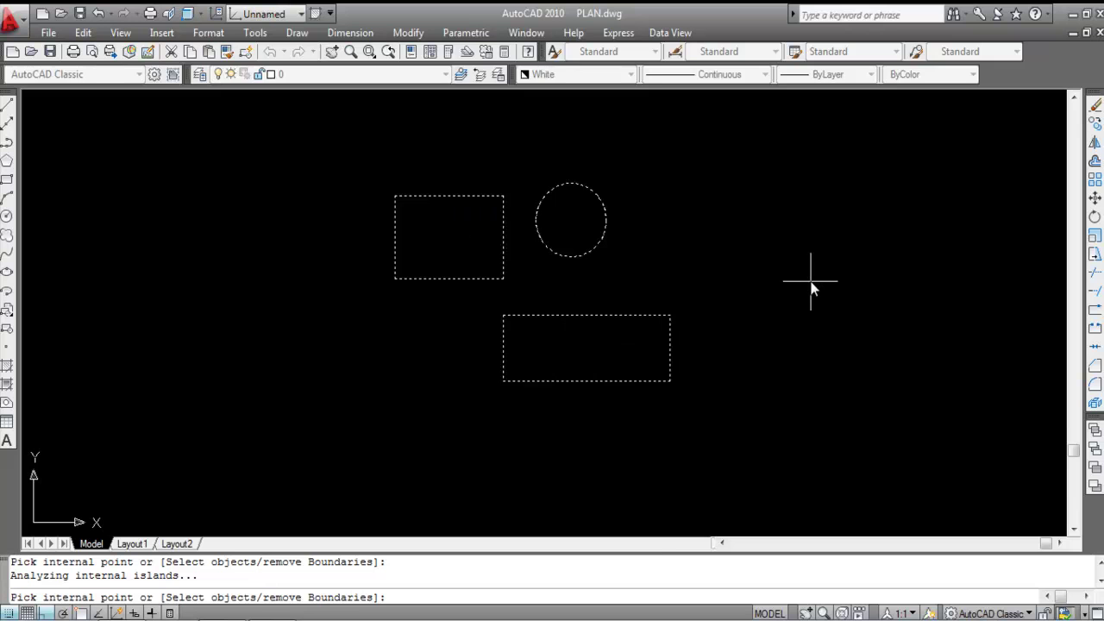
key("Return")
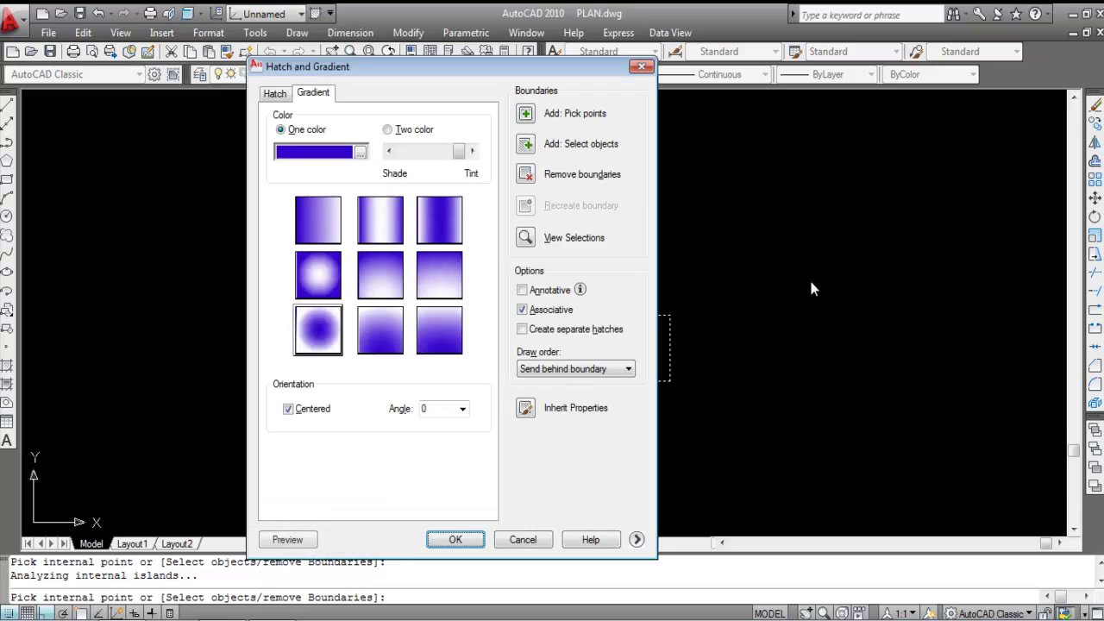
left_click(287, 539)
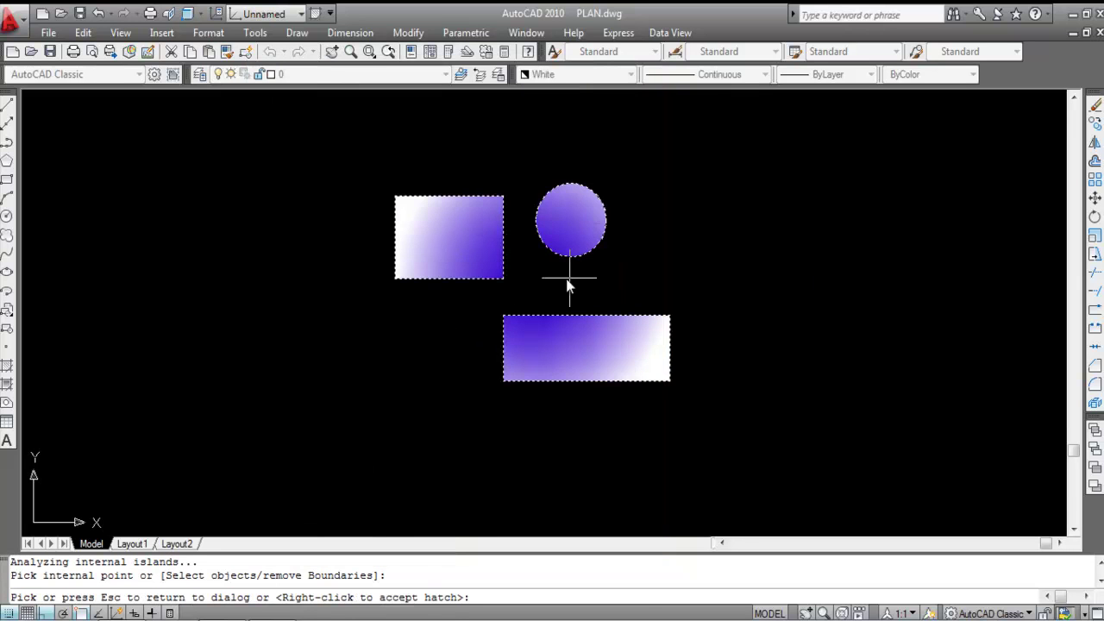
key("Escape")
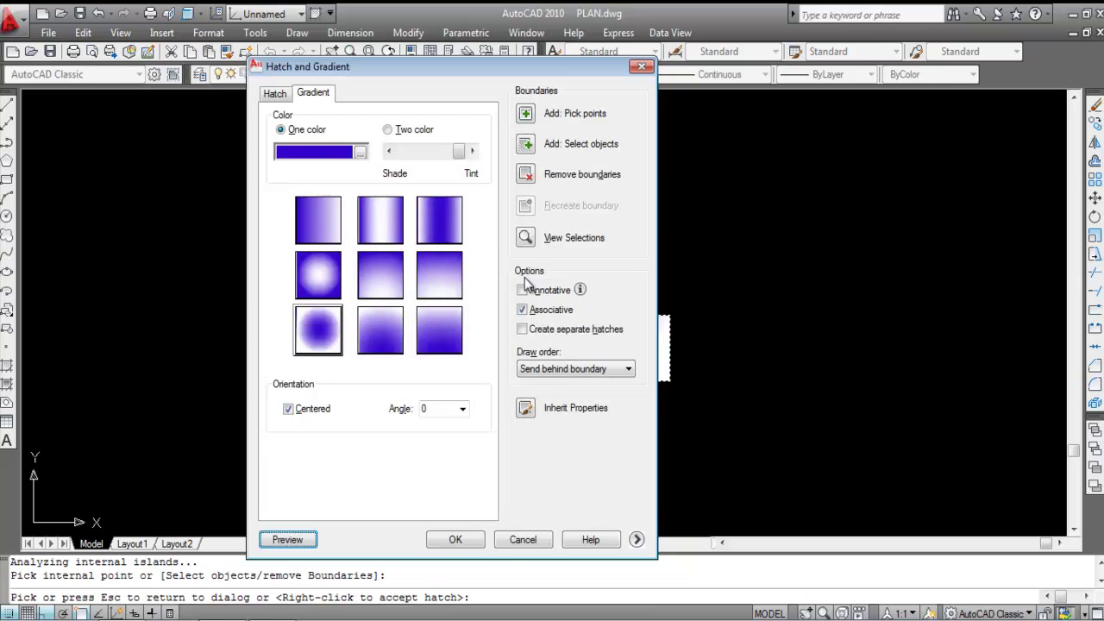
left_click(454, 539)
left_click(493, 222)
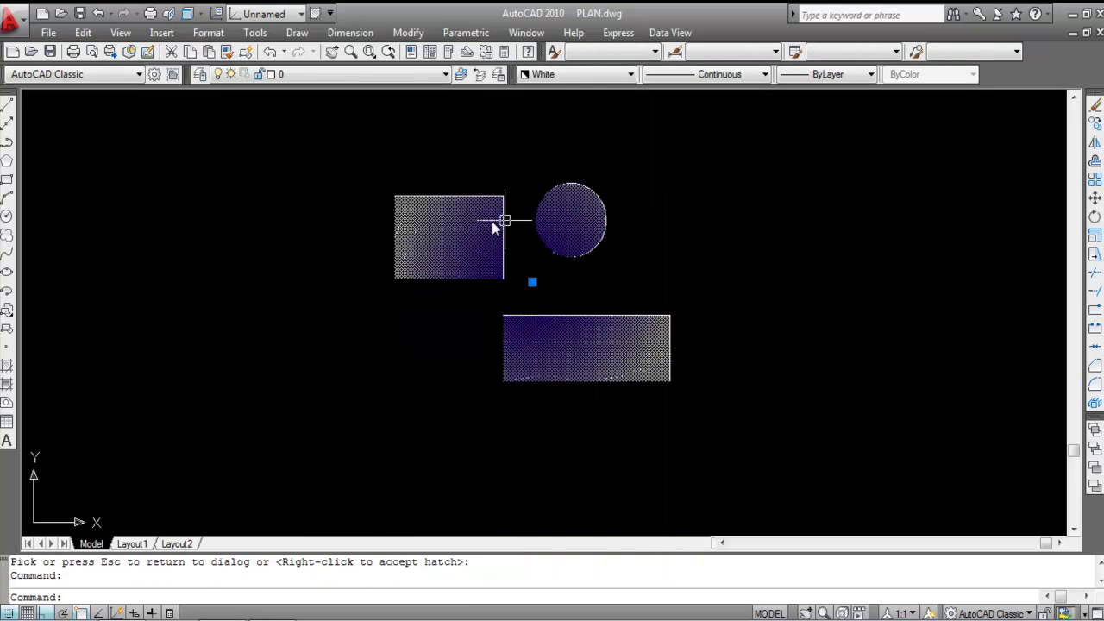
key("Escape")
left_click(578, 228)
key("Escape")
left_click(632, 360)
key("Escape")
left_click(437, 244)
scroll(569, 298, "up", 3)
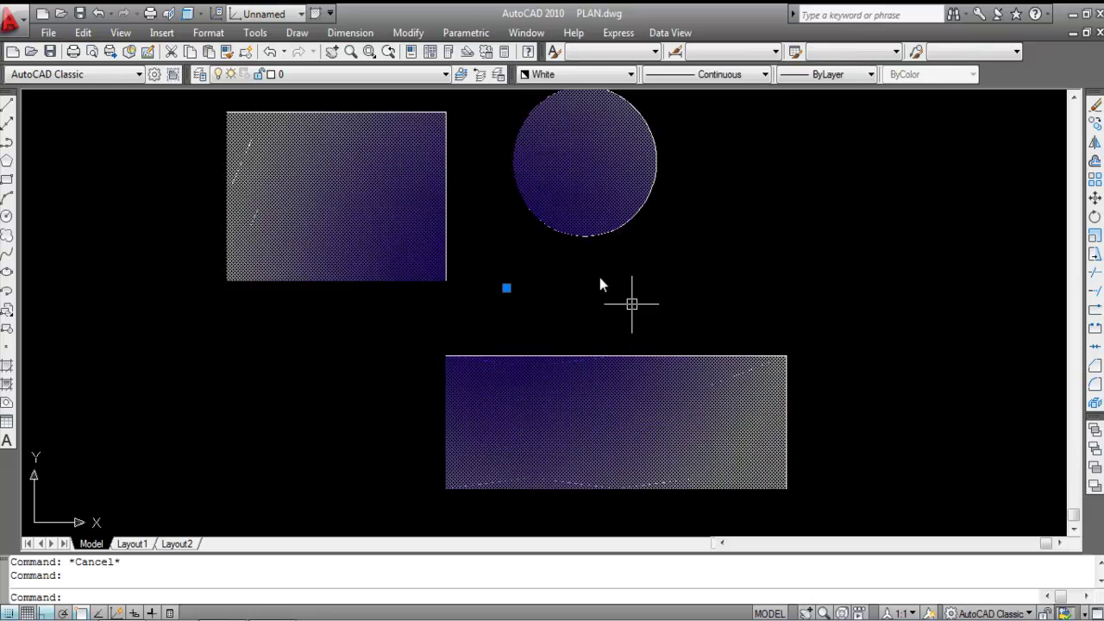
scroll(599, 284, "down", 4)
key("Escape")
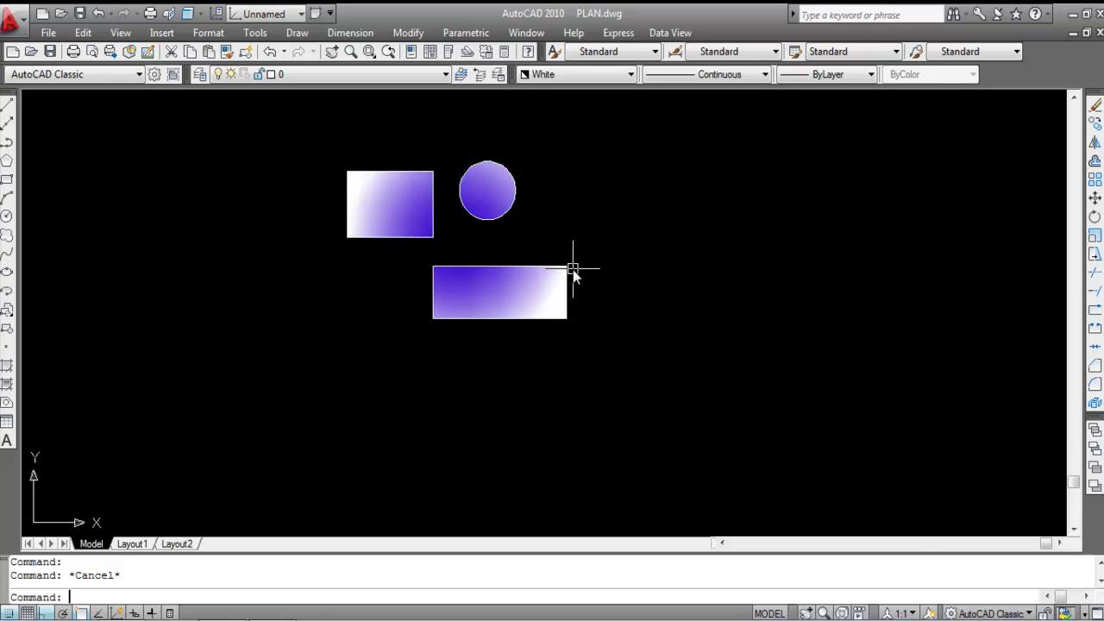
scroll(564, 371, "down", 2)
scroll(479, 270, "up", 1)
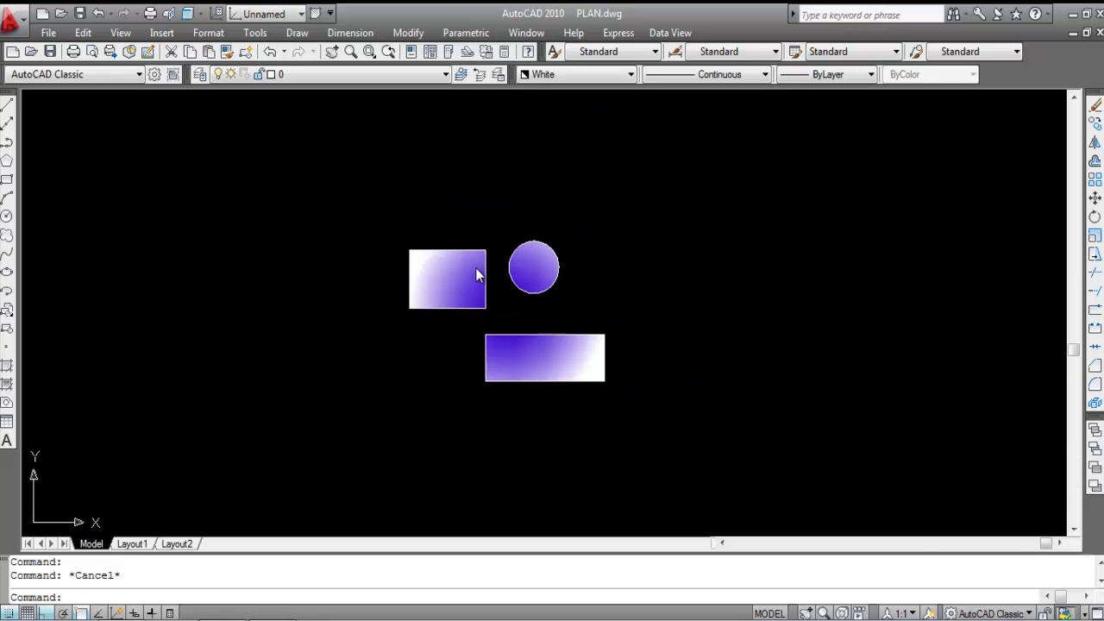
Step: Split the shared blue gradient fill into separate hatches per shape
left_click(450, 278)
double_click(451, 277)
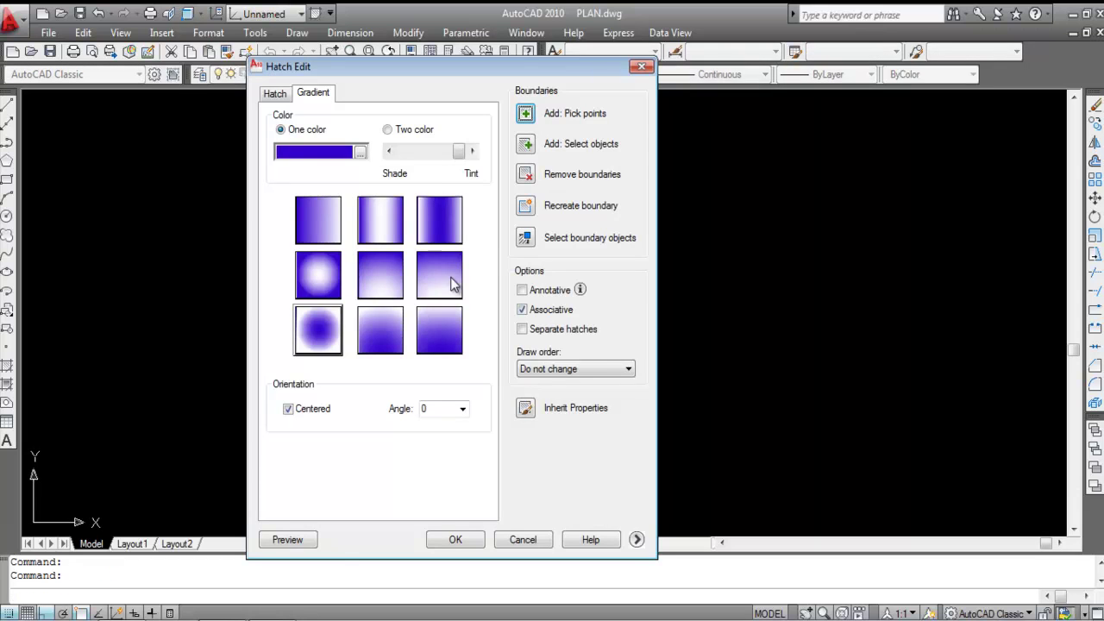
left_click(523, 332)
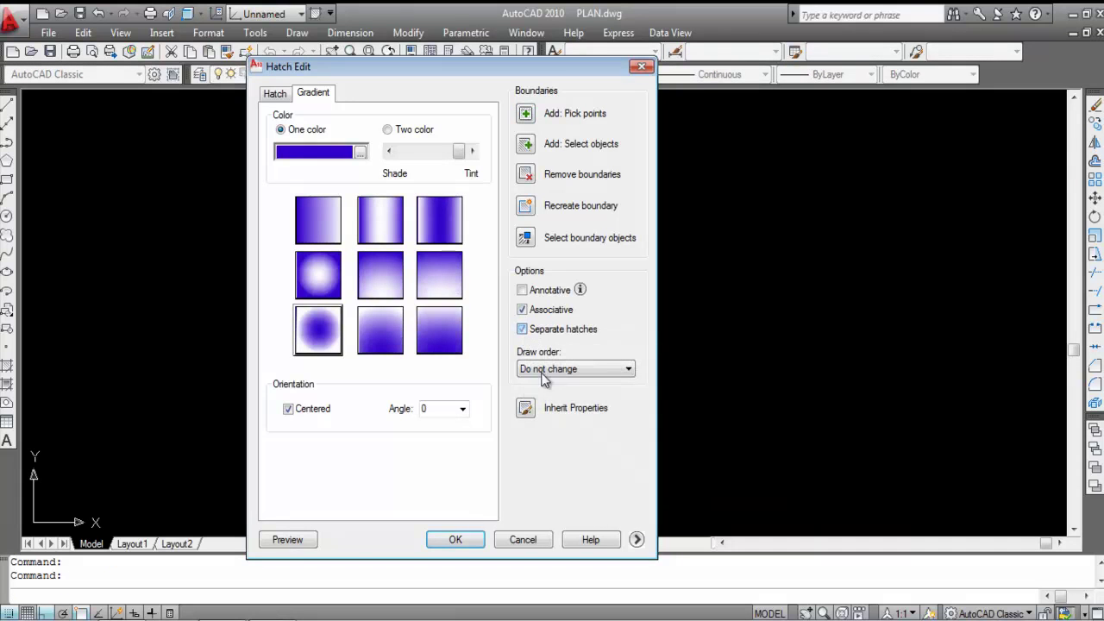
left_click(456, 540)
Step: Erase the three gradient fills in both rectangles and the circle
left_click(458, 280)
left_click(553, 362)
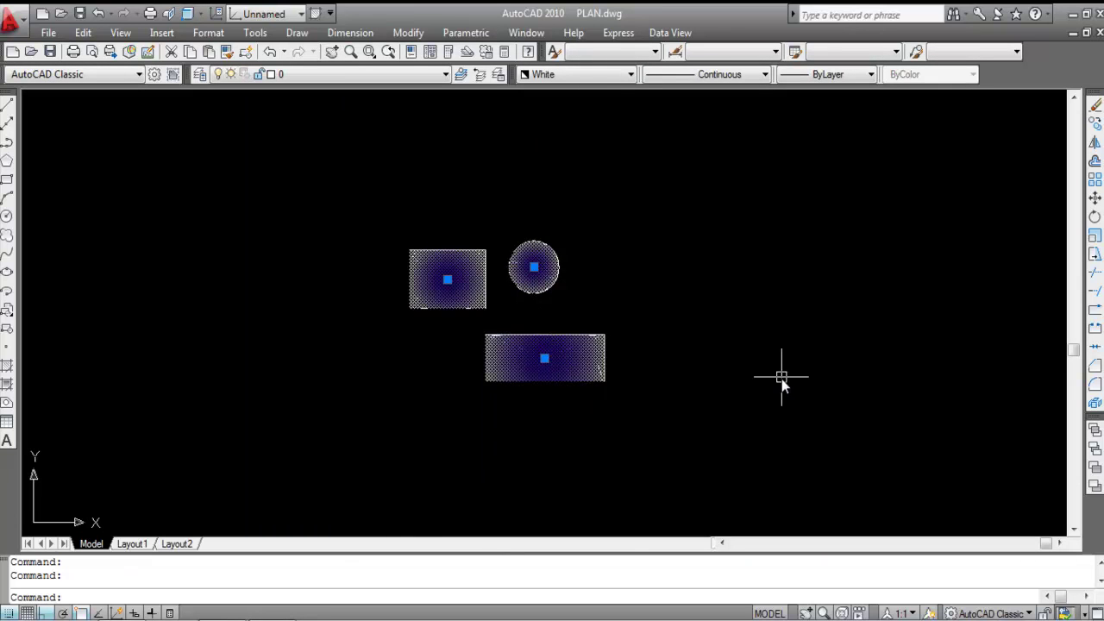
key("Escape")
left_click(468, 296)
left_click(538, 367)
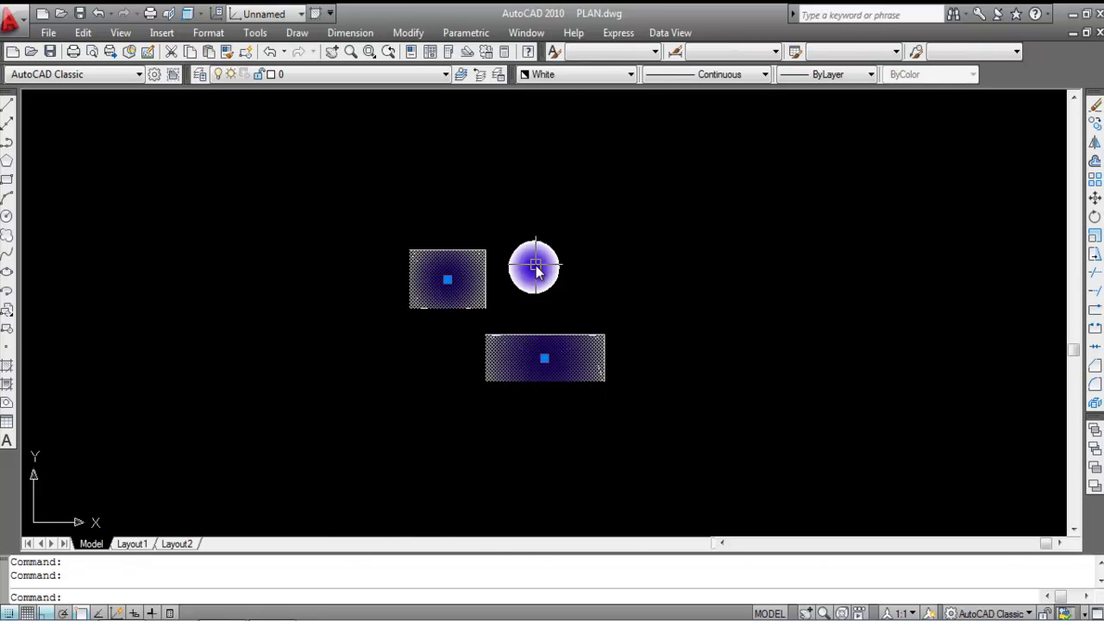
left_click(535, 265)
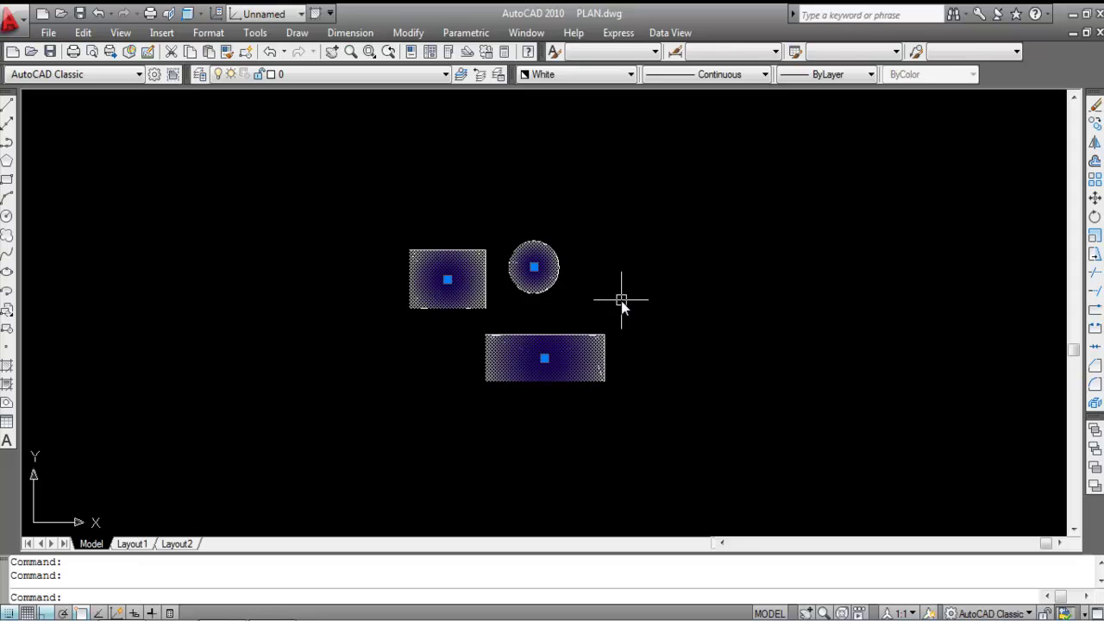
key("Delete")
Step: Start a new hatch with H and show the Gradient settings
type("H")
key("Return")
left_click(313, 92)
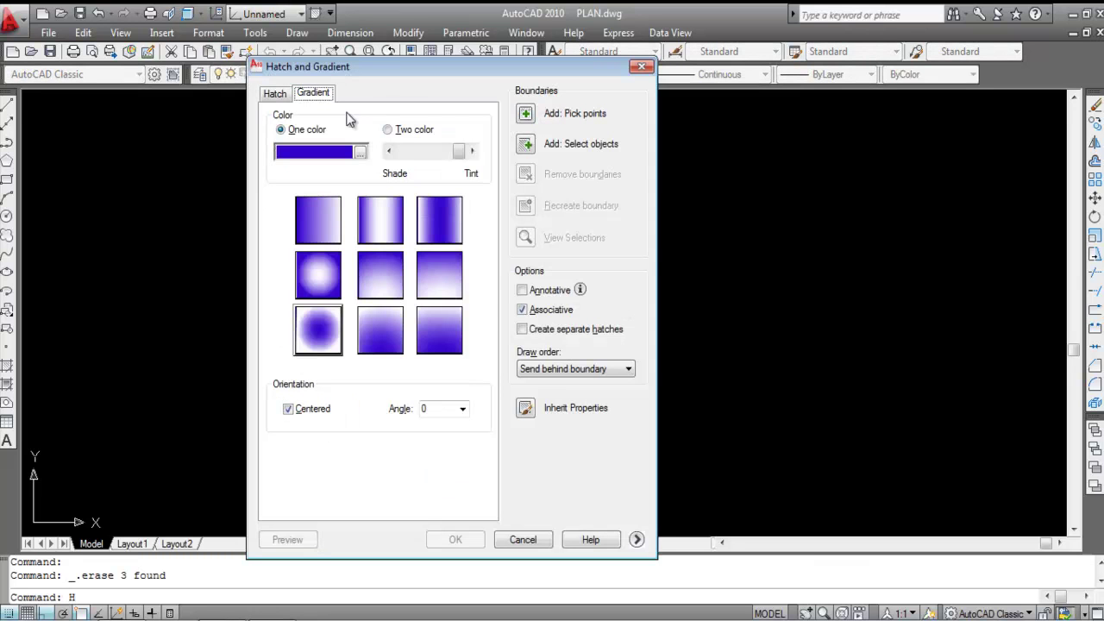
Step: Make the gradient two-colour with brown from the Index Color palette as Color 2
left_click(388, 130)
left_click(469, 152)
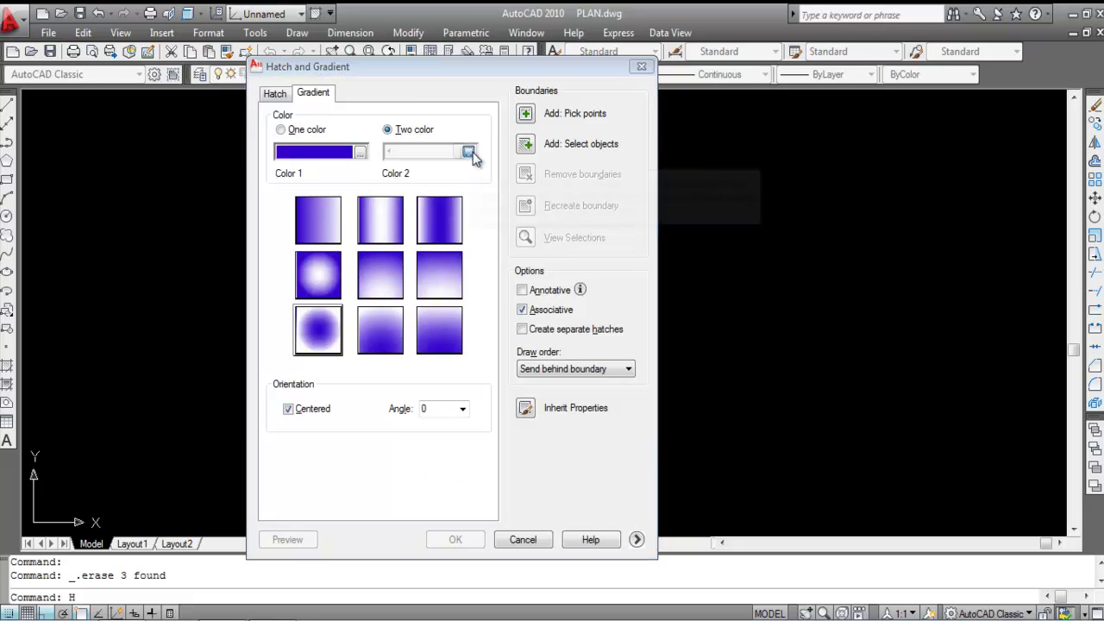
left_click(467, 195)
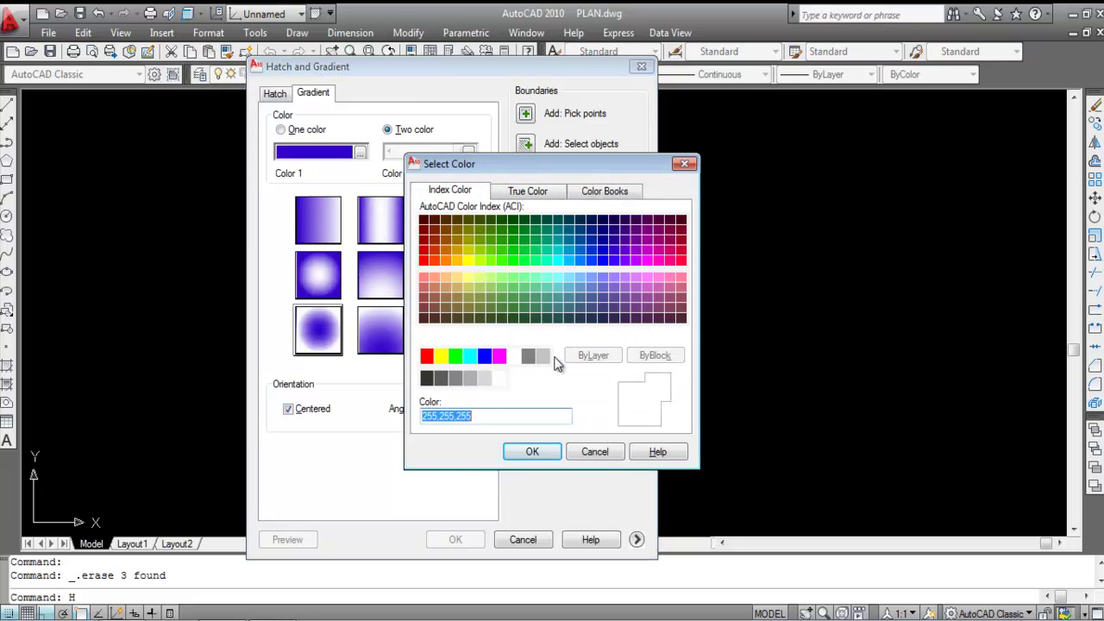
left_click(444, 240)
left_click(533, 452)
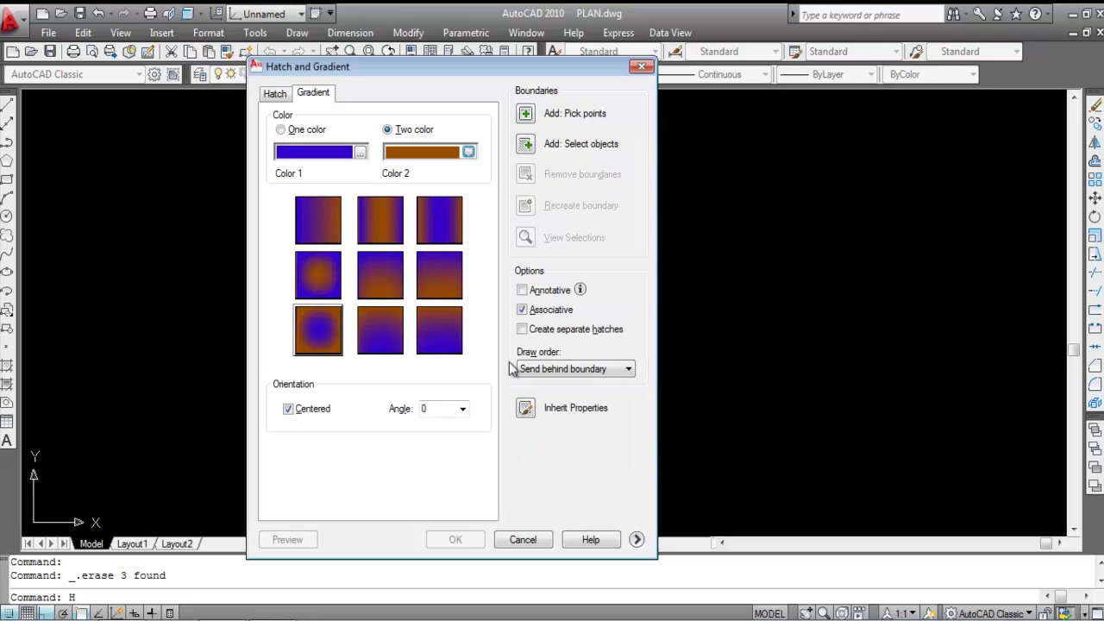
Step: Fill inside both rectangles and the circle with the blue-and-brown gradient
left_click(525, 113)
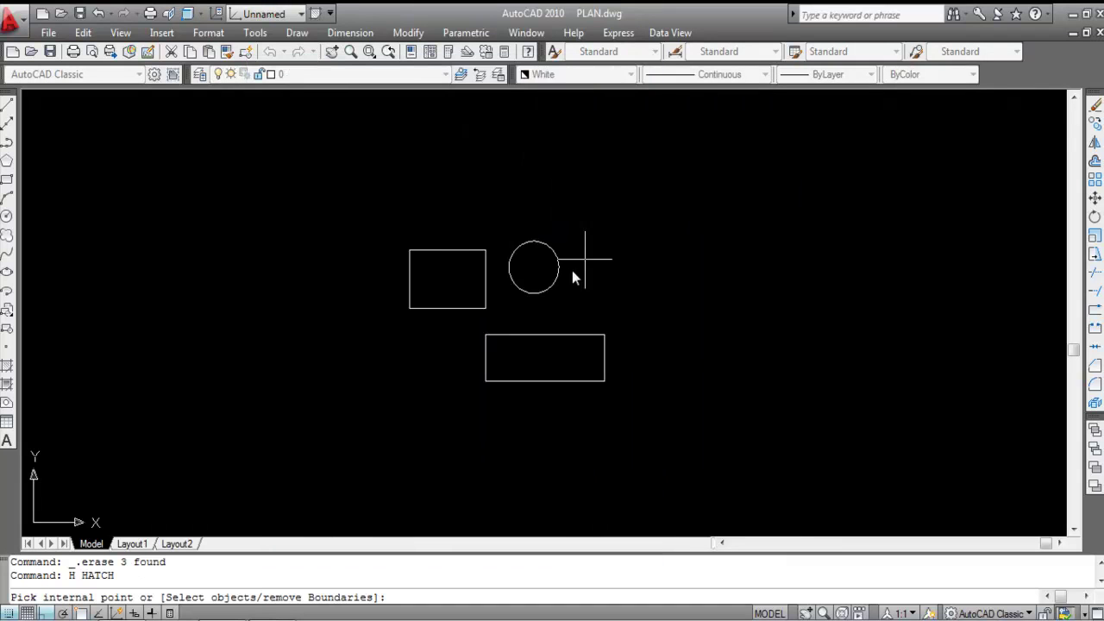
left_click(455, 276)
left_click(544, 356)
left_click(551, 257)
key("Return")
left_click(446, 469)
left_click(473, 285)
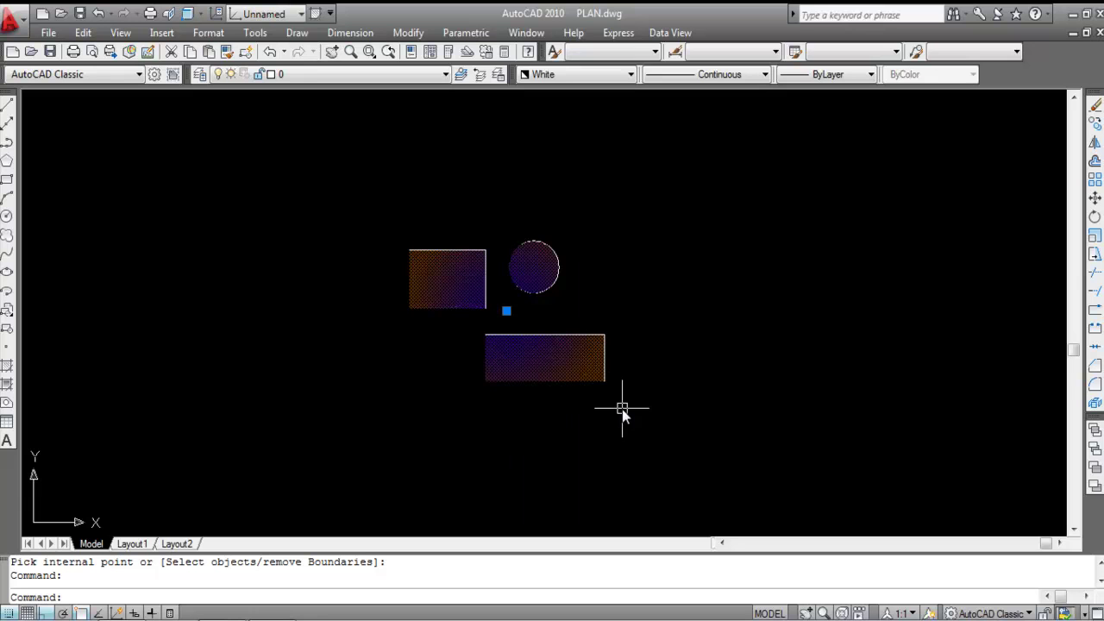
Step: Turn on Separate hatches for the blue-and-brown gradient in Hatch Edit
double_click(446, 289)
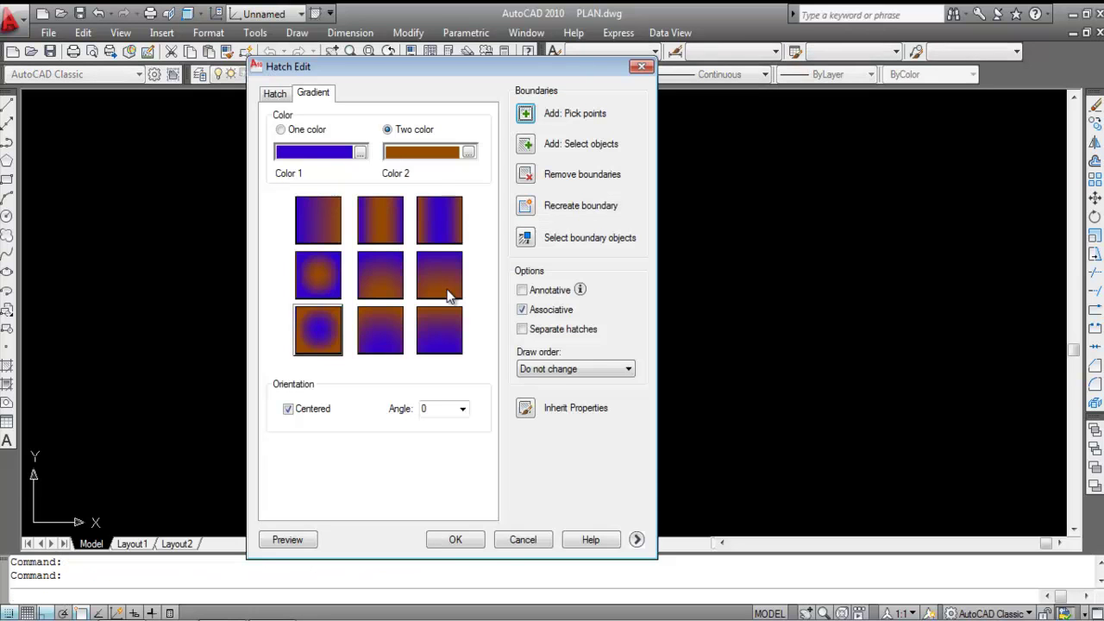
left_click(532, 330)
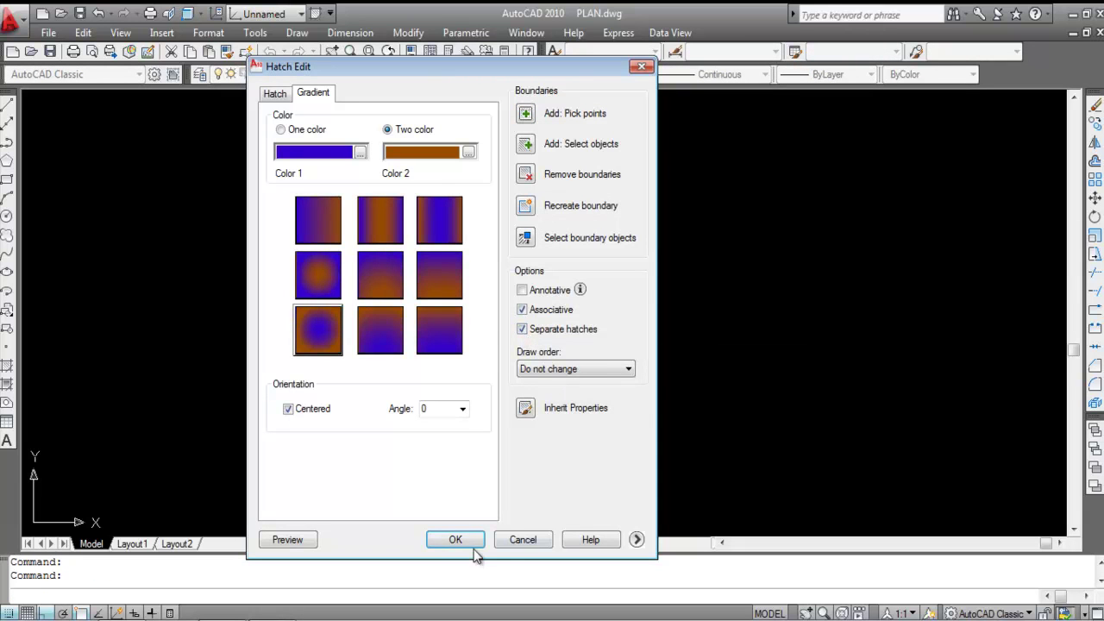
left_click(474, 547)
Step: Select the upper rectangle, lower rectangle and circle fills individually to confirm the split
left_click(461, 263)
left_click(563, 362)
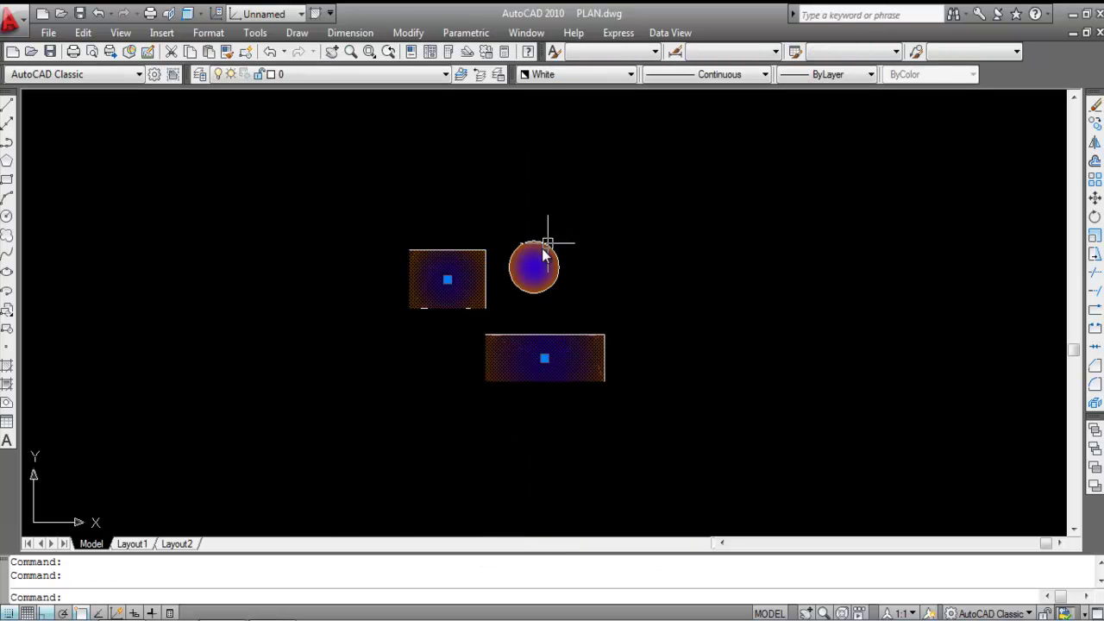
left_click(547, 243)
key("Escape")
left_click(483, 297)
Step: Delete the three selected separate gradient fills
left_click(513, 338)
left_click(535, 268)
key("Delete")
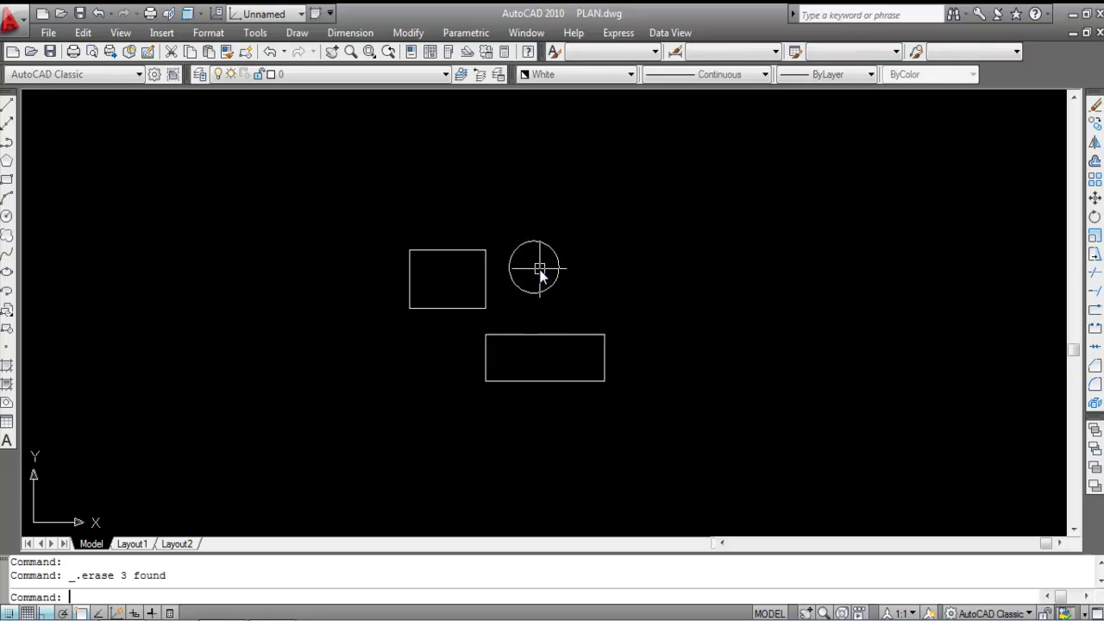
Step: Hatch the circle and both rectangles with the blue-and-brown gradient by selecting their outlines
type("H")
key("Return")
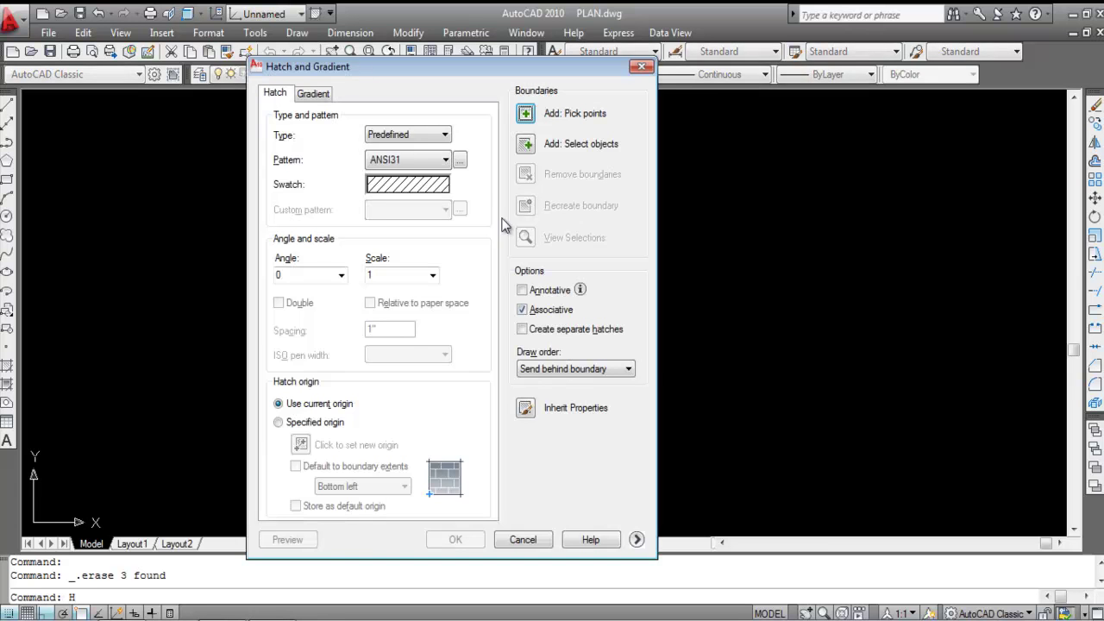
left_click(313, 93)
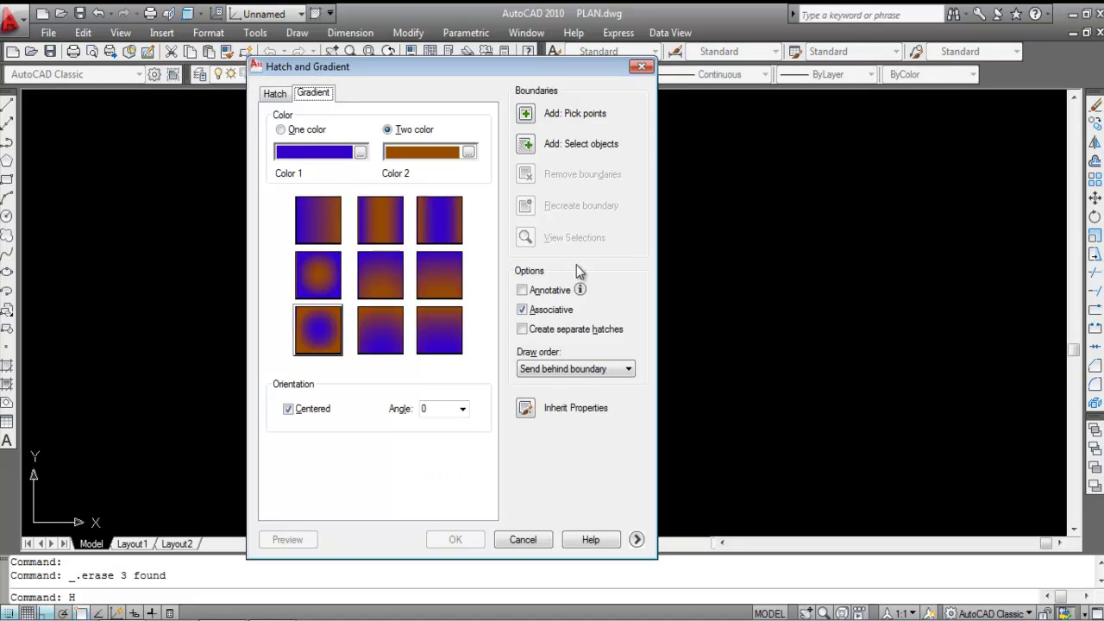
left_click(525, 145)
left_click(523, 245)
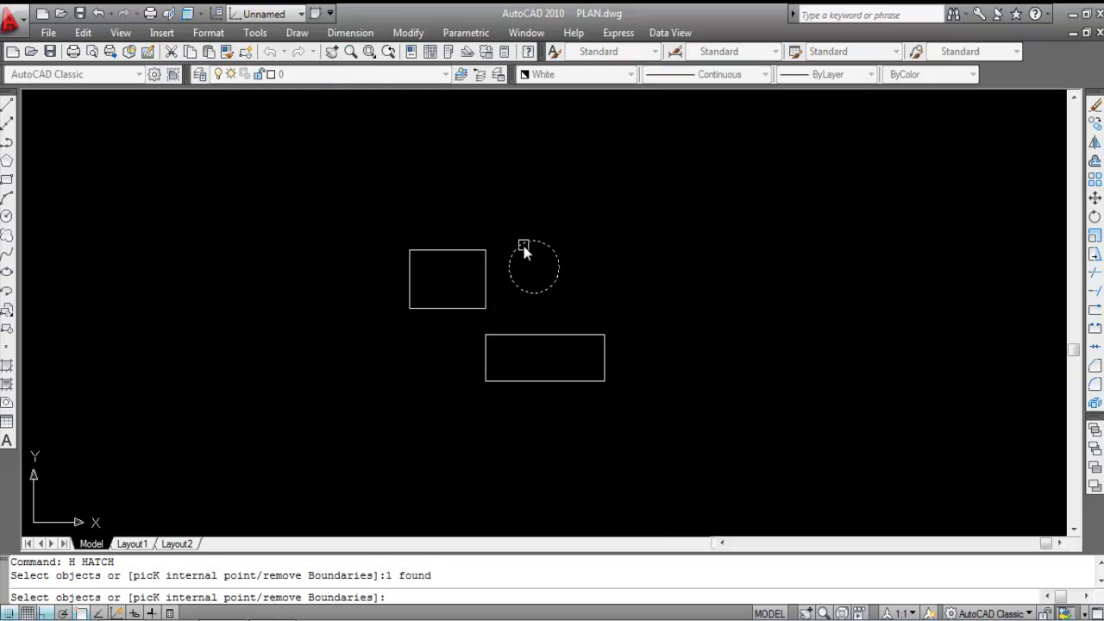
left_click(474, 252)
left_click(540, 336)
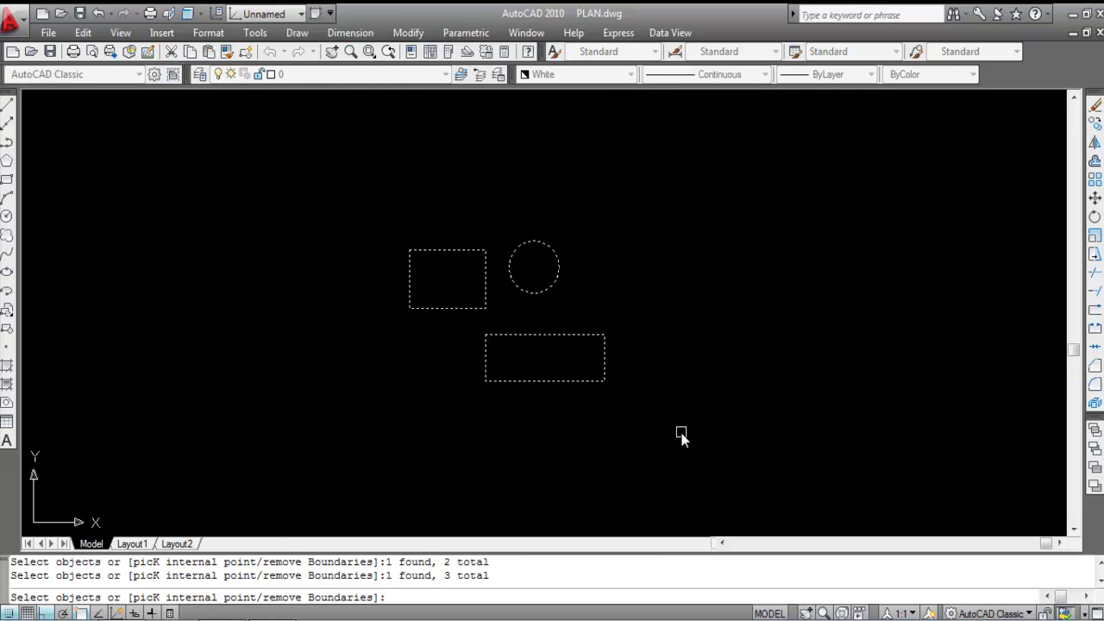
key("Return")
left_click(423, 535)
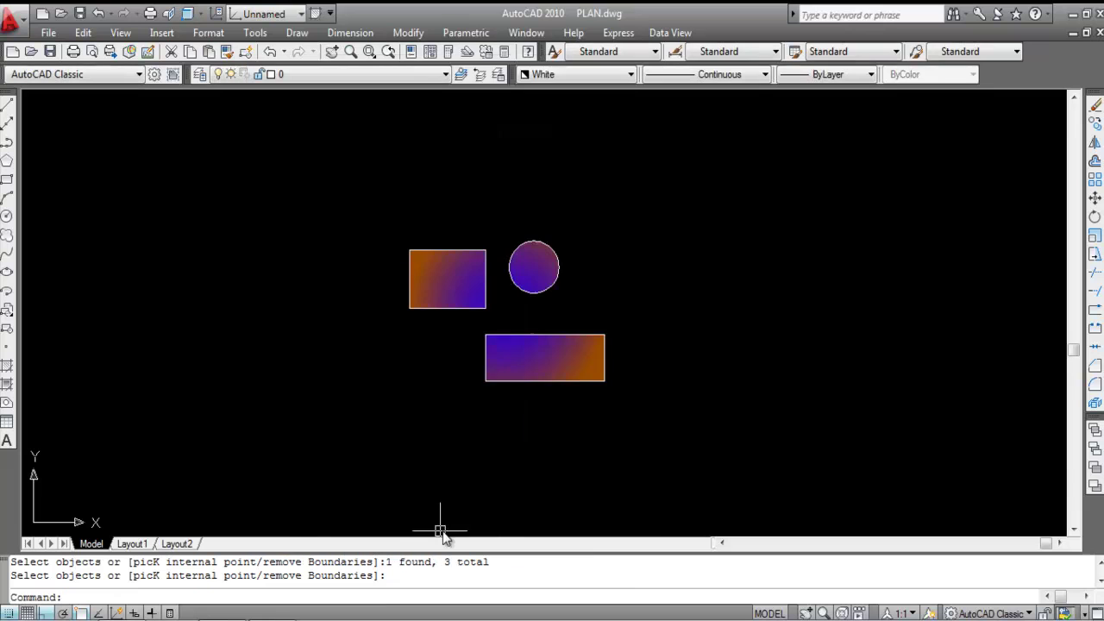
left_click(548, 265)
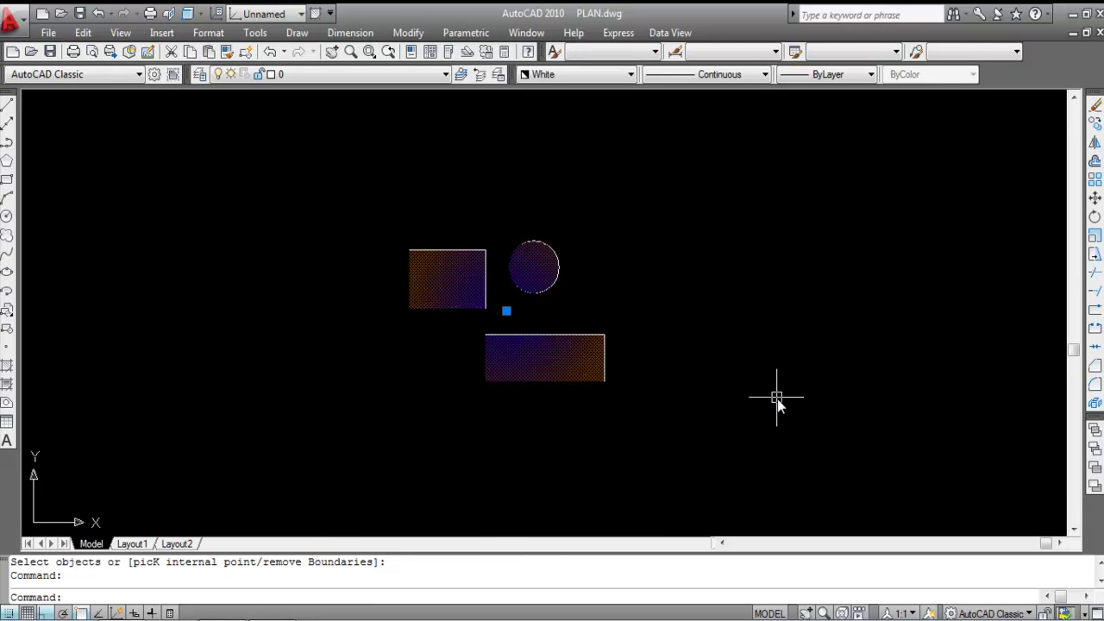
Step: Turn on Separate hatches for the shared blue-and-brown gradient
double_click(561, 364)
left_click(522, 330)
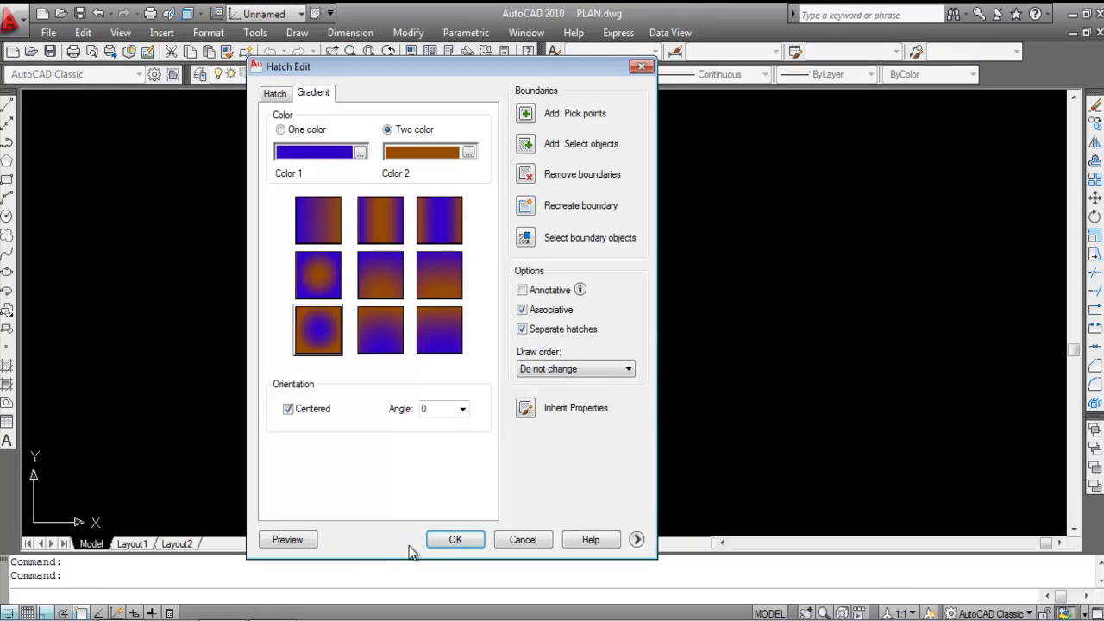
left_click(454, 537)
Step: Erase the three separate gradient fills, leaving bare outlines, and zoom in
left_click(440, 297)
left_click(531, 346)
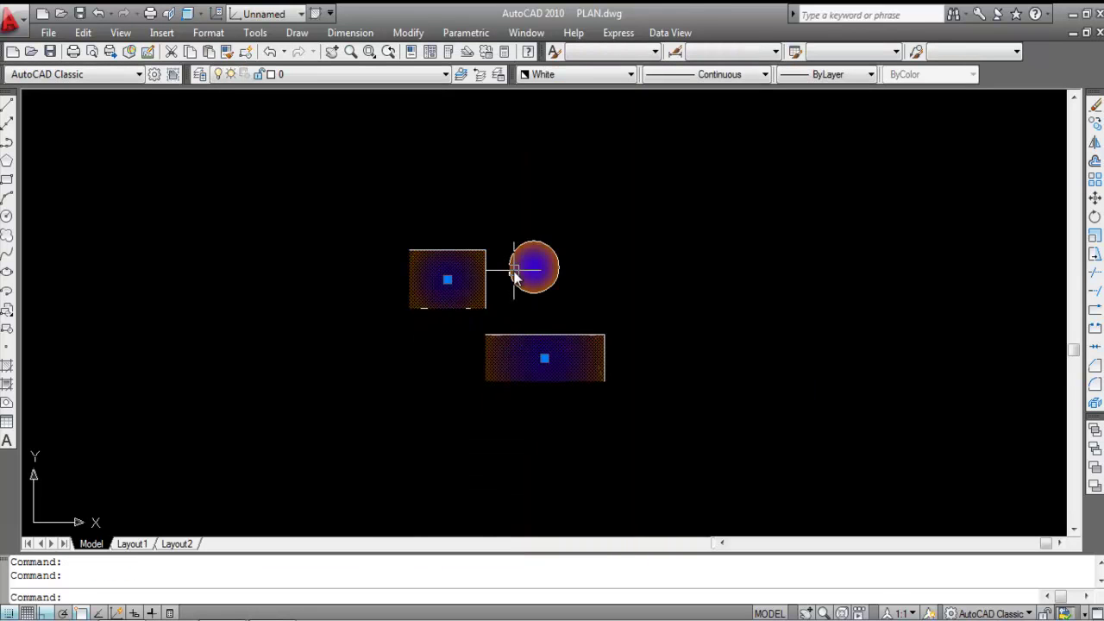
left_click(515, 273)
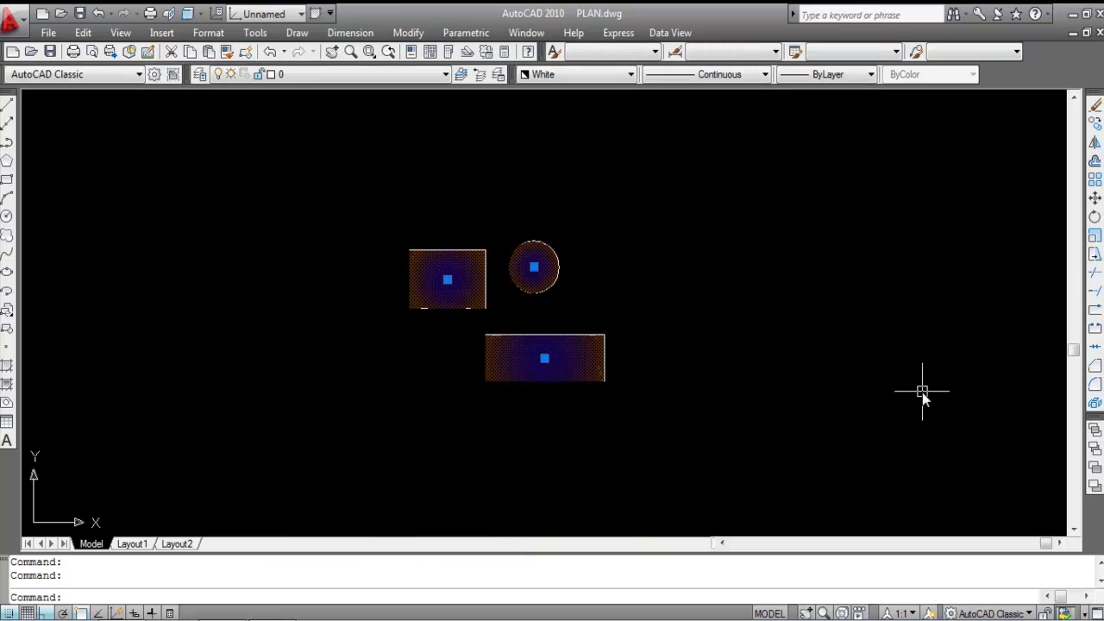
key("Delete")
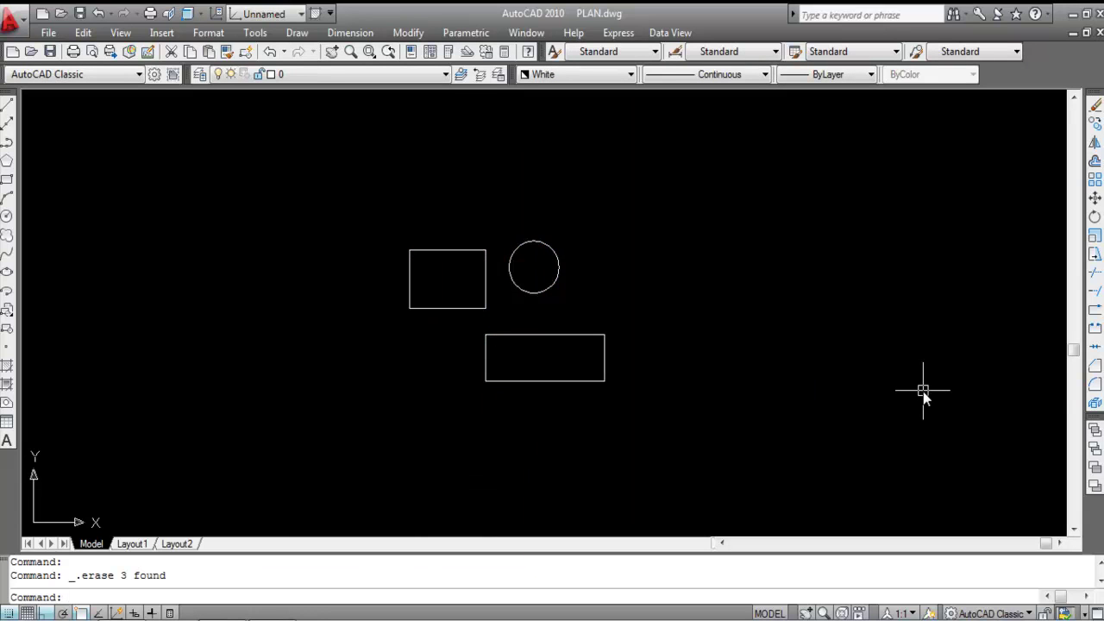
key("Escape")
key("Escape")
scroll(776, 336, "up", 2)
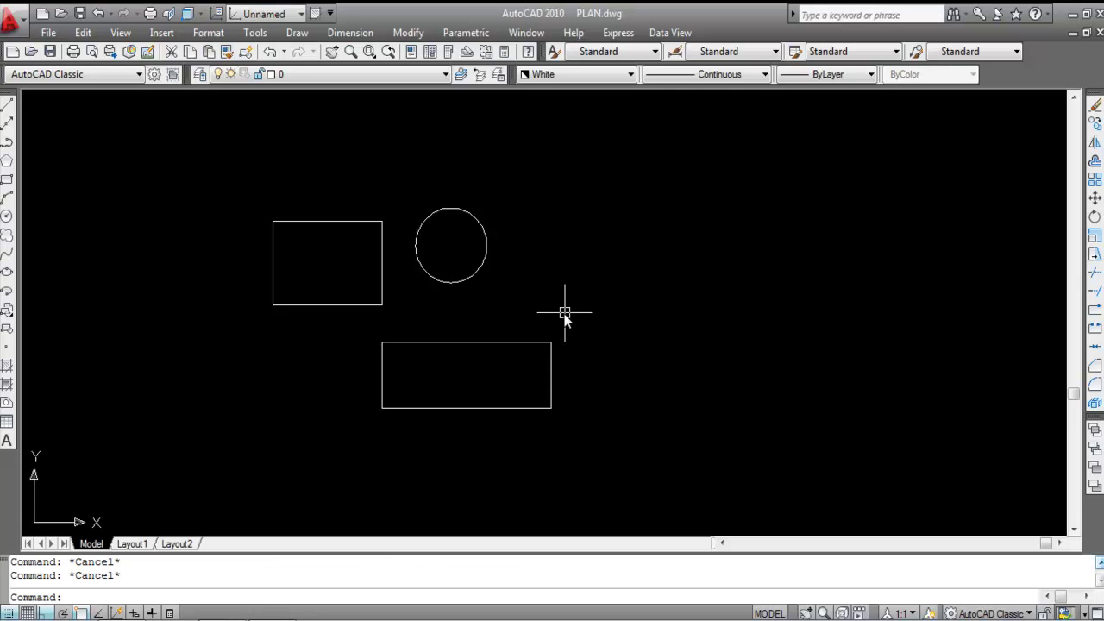
Step: Fill both rectangles and the circle with a centred blue-and-brown gradient by picking inside each
type("H")
key("Return")
left_click(313, 94)
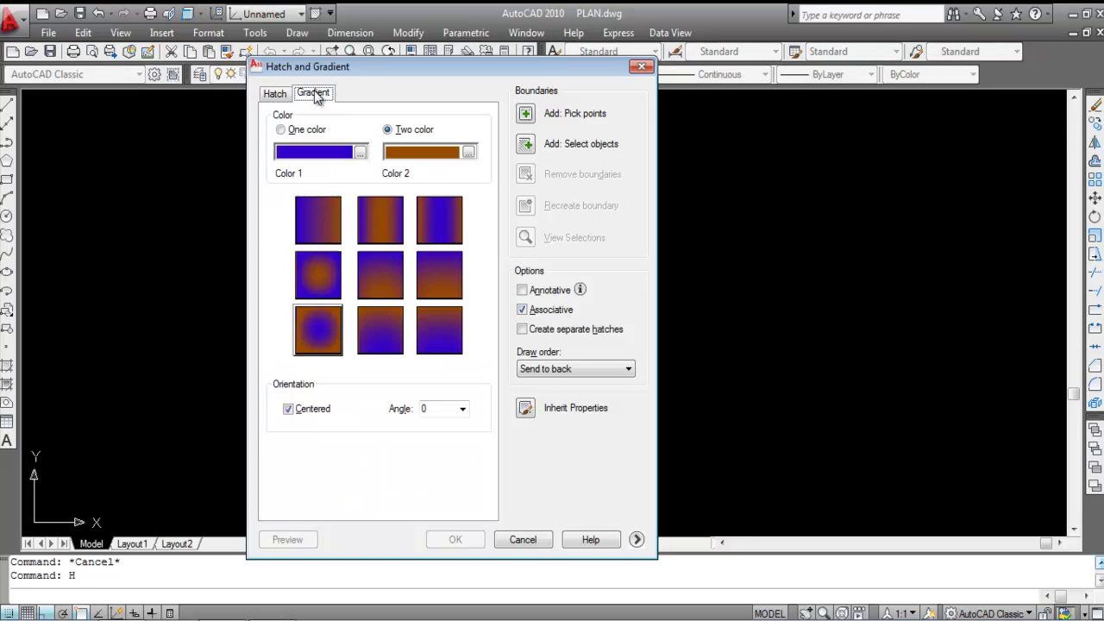
left_click(526, 114)
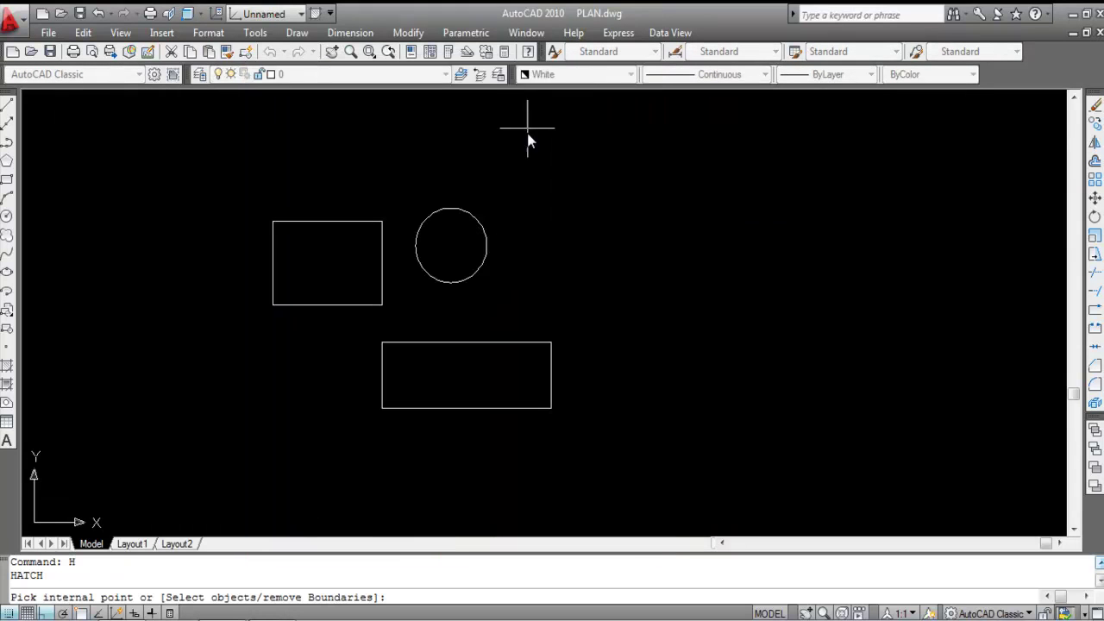
left_click(315, 266)
left_click(468, 387)
left_click(451, 240)
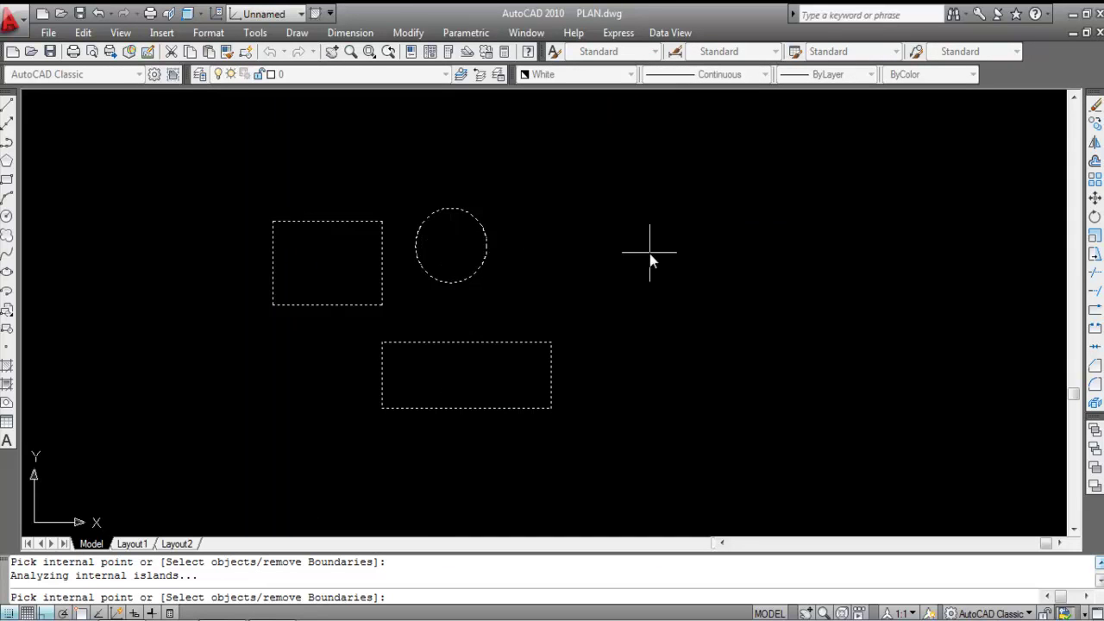
key("Return")
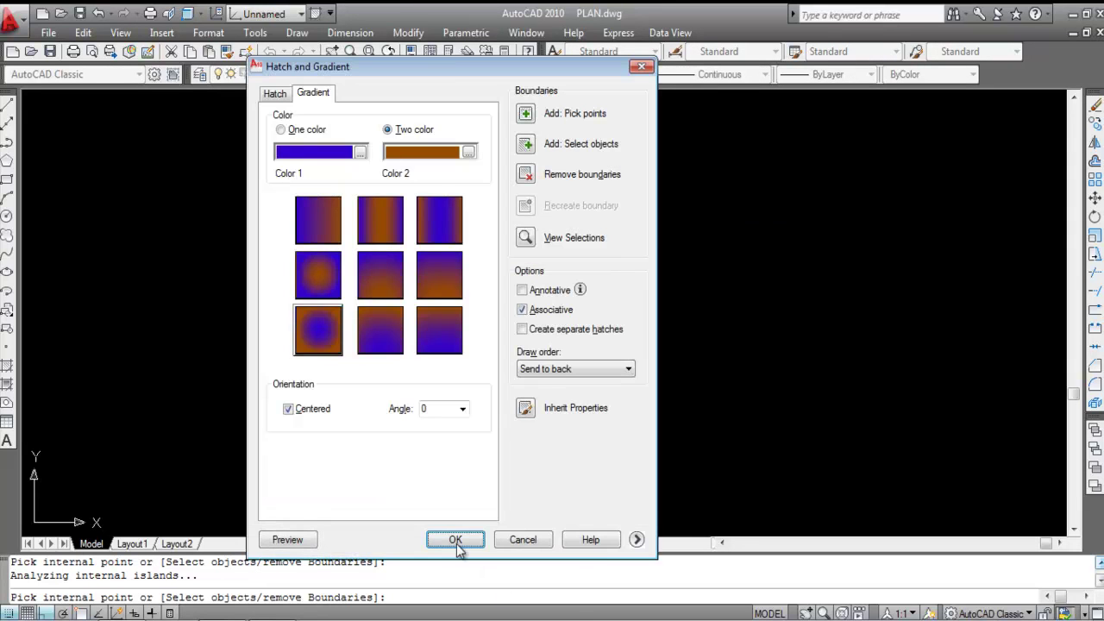
left_click(455, 541)
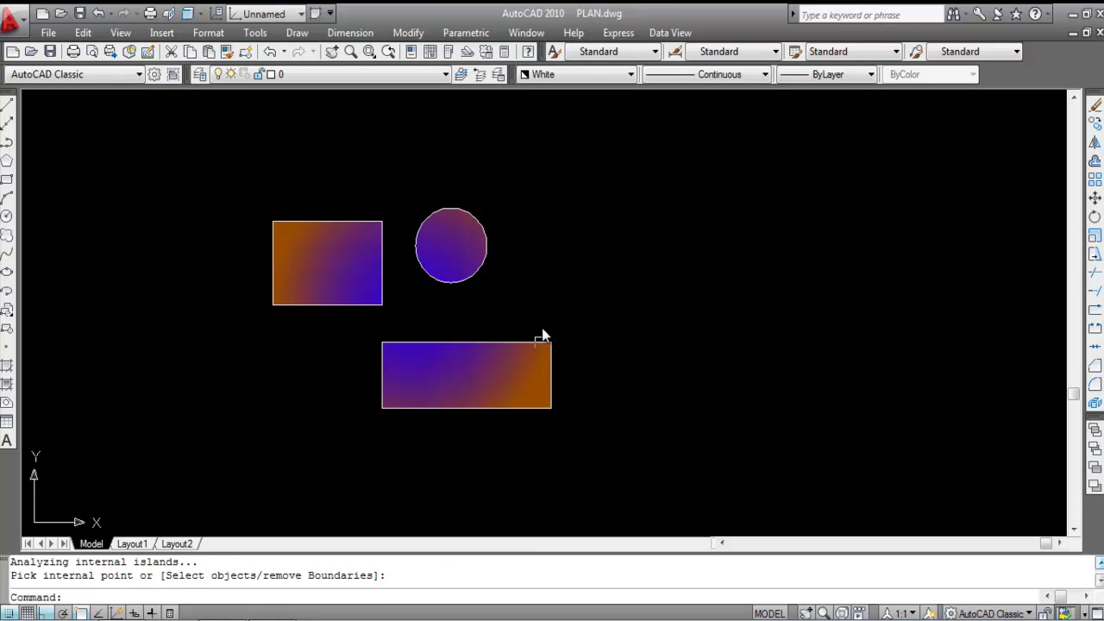
Step: Change the hatch pattern from SOLID to the predefined BOX pattern in Hatch Edit
double_click(463, 377)
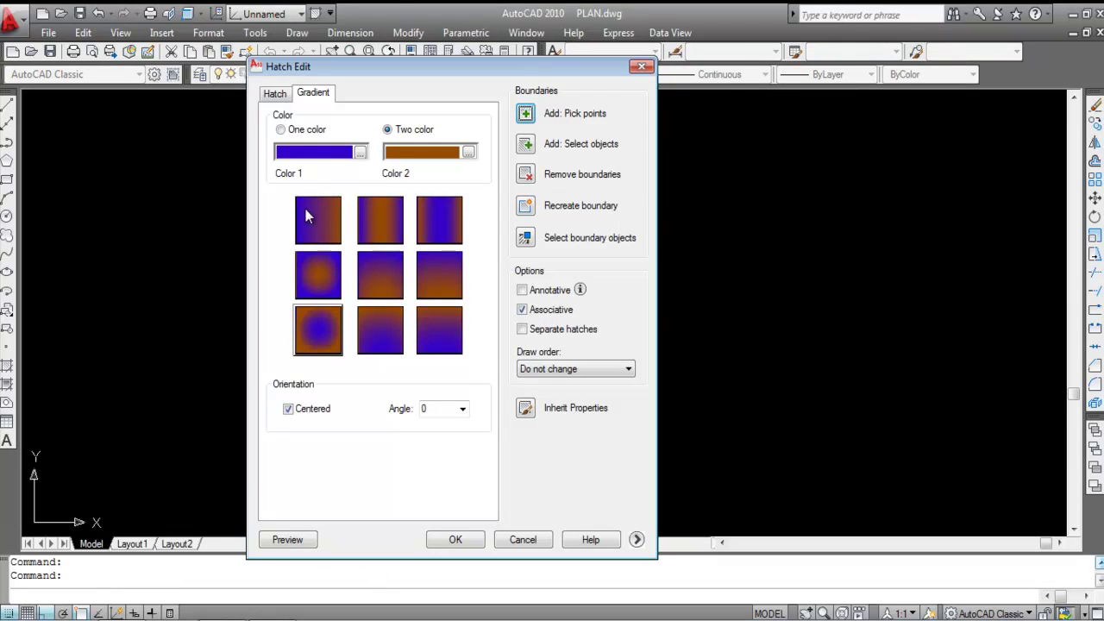
left_click(276, 95)
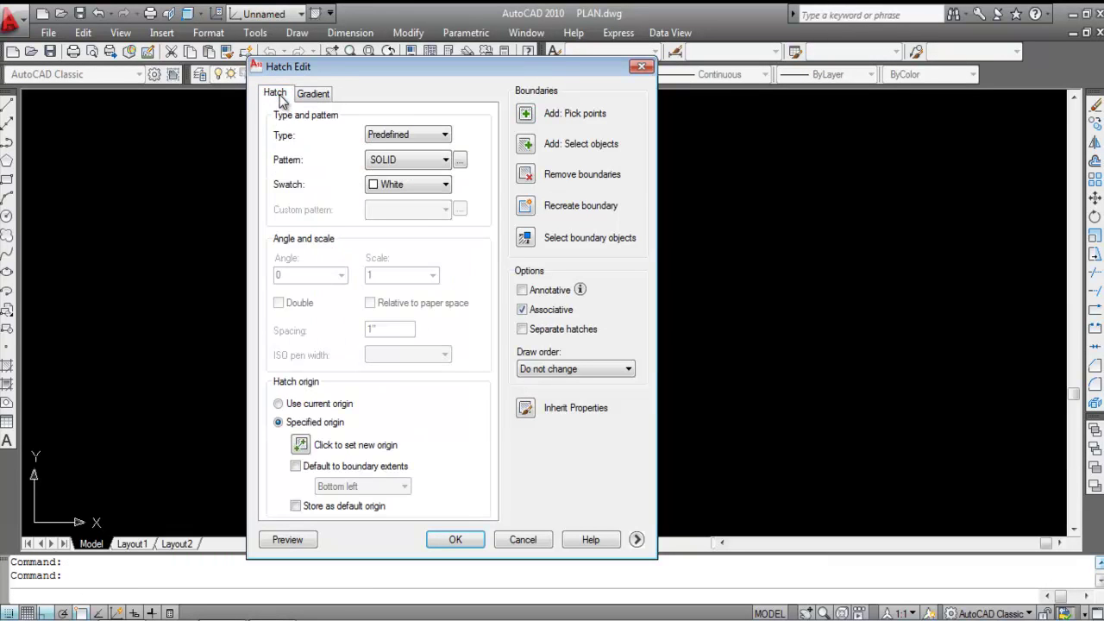
left_click(460, 160)
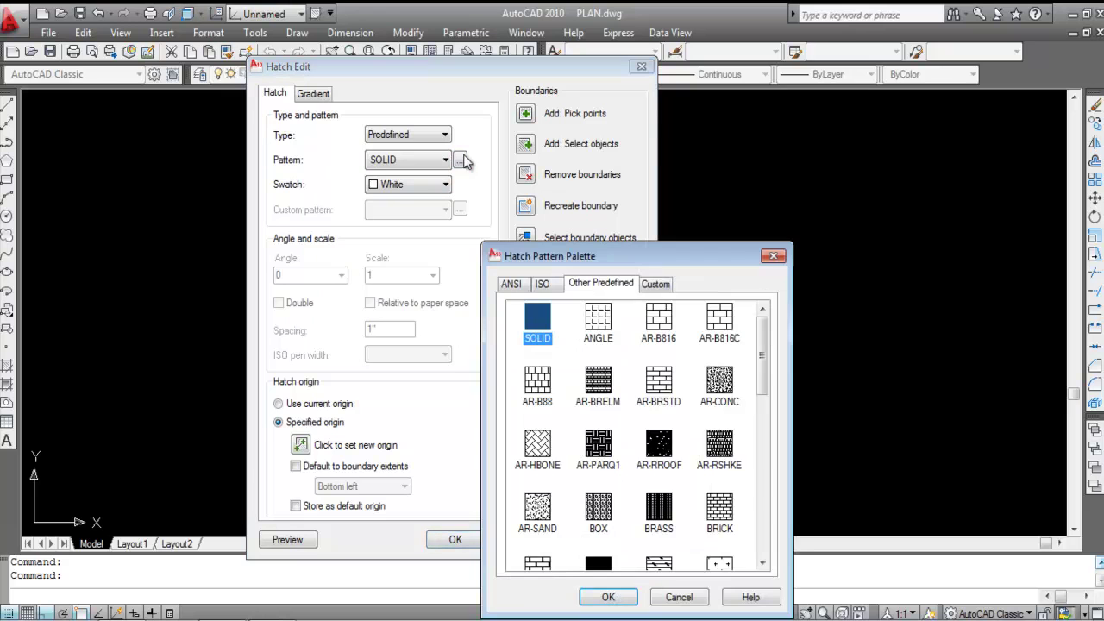
left_click(604, 322)
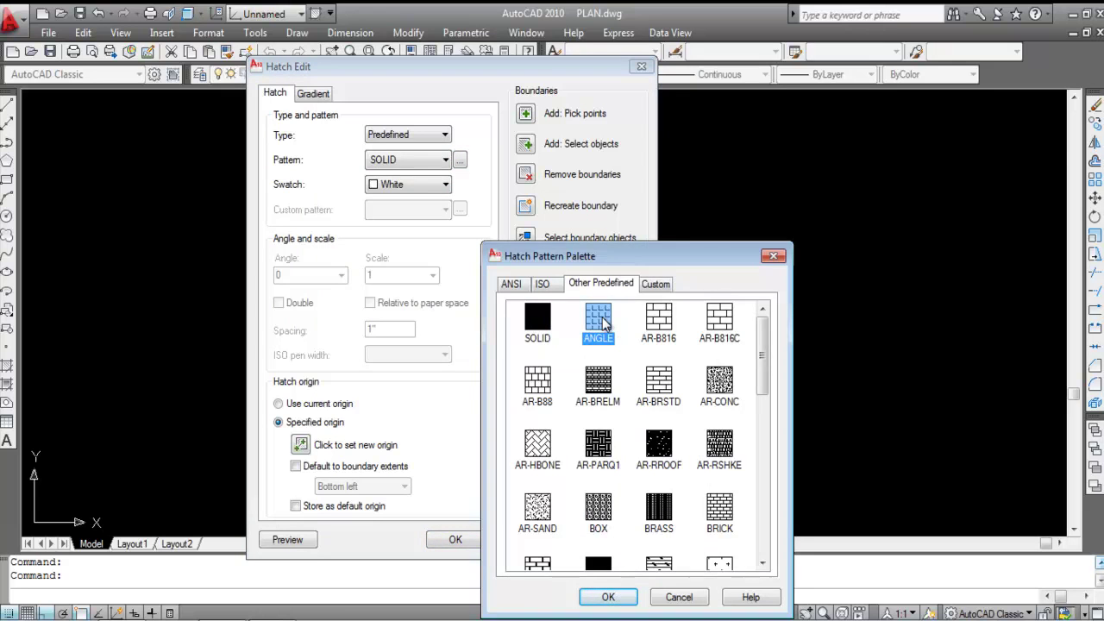
left_click(567, 383)
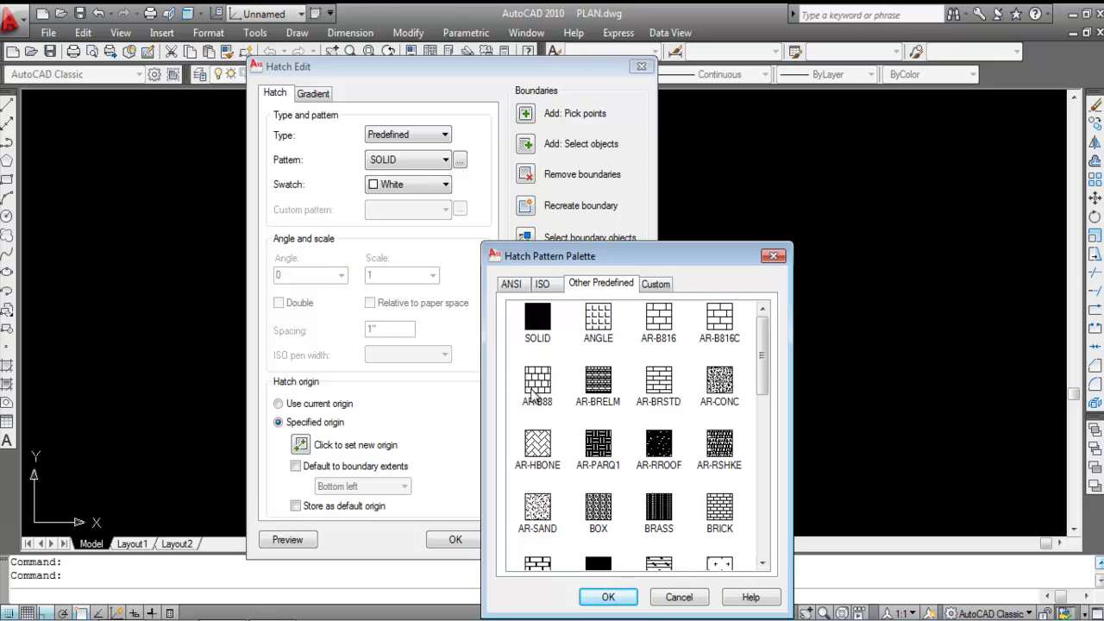
left_click(539, 458)
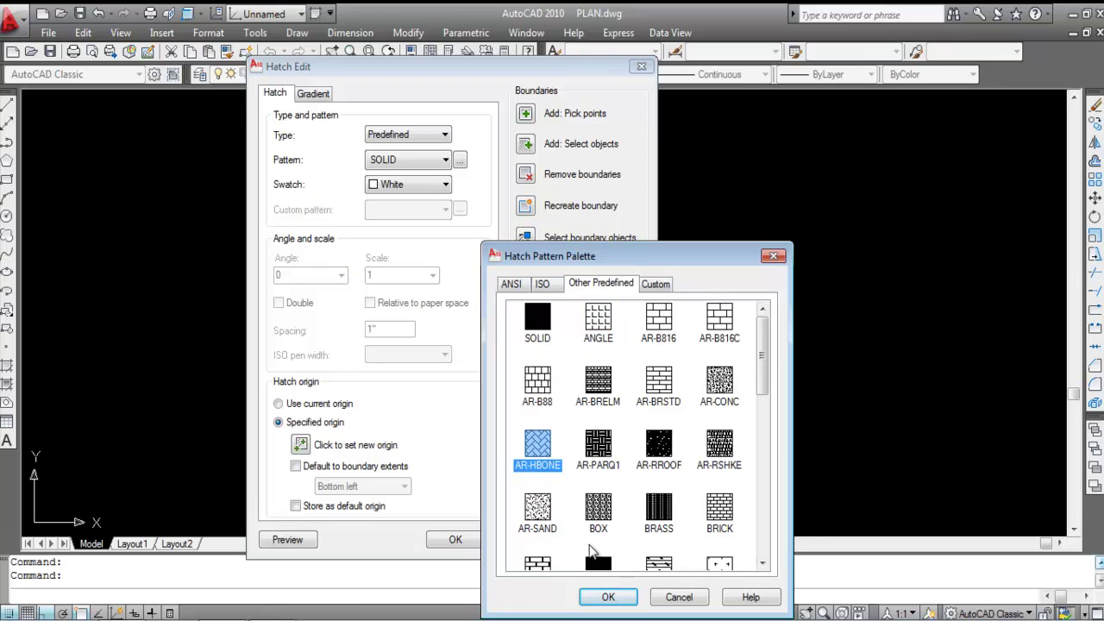
left_click(599, 513)
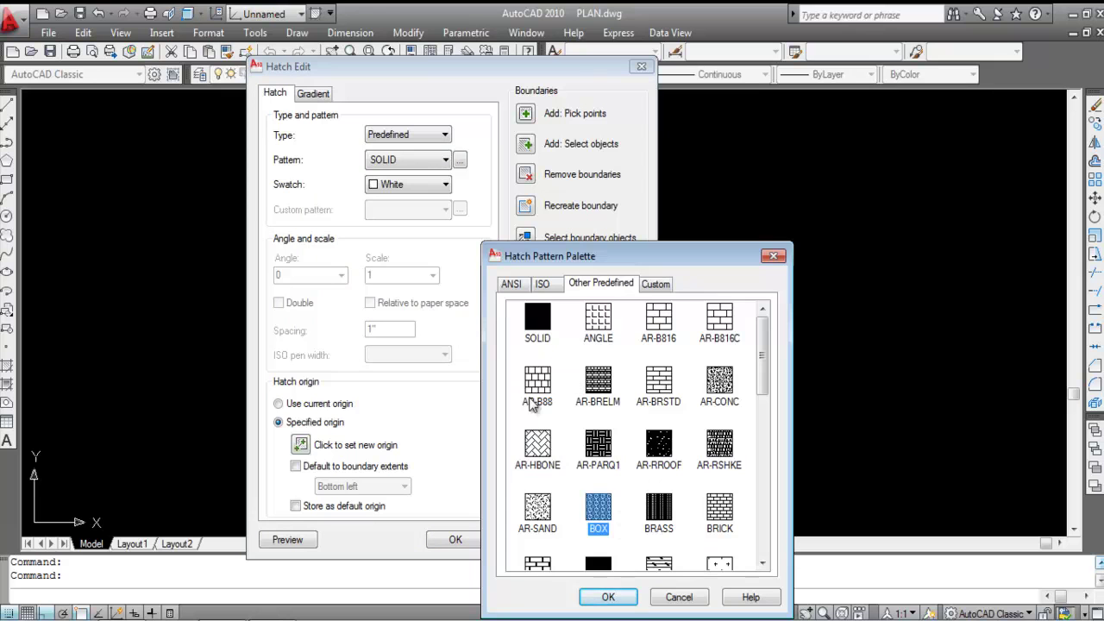
left_click(623, 597)
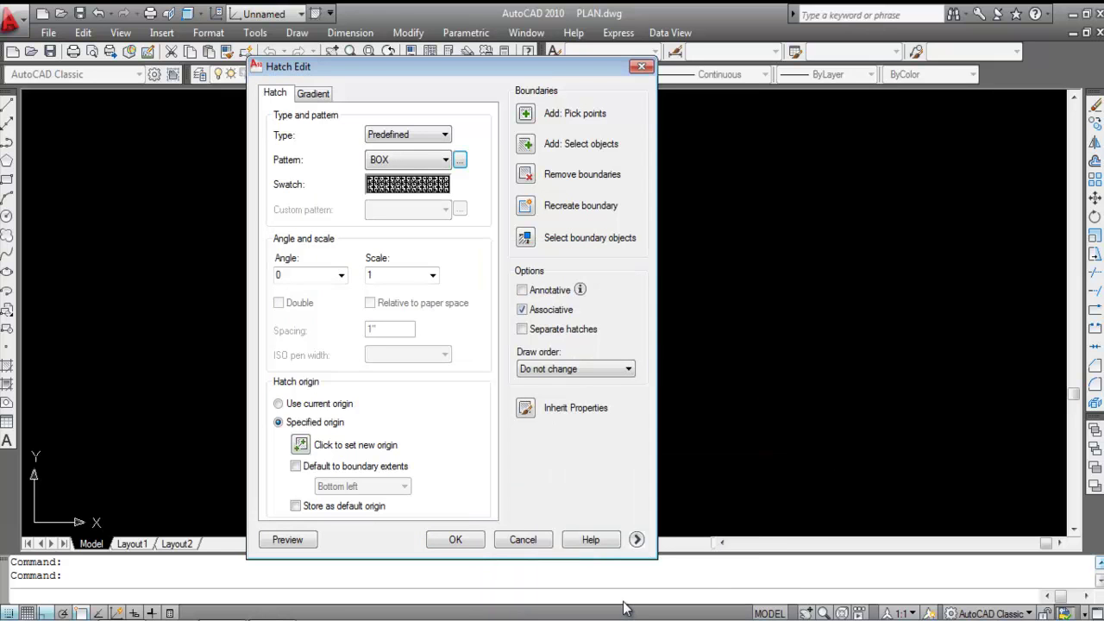
Step: Apply the BOX pattern at scale 20 after previewing it on the shapes
left_click(302, 542)
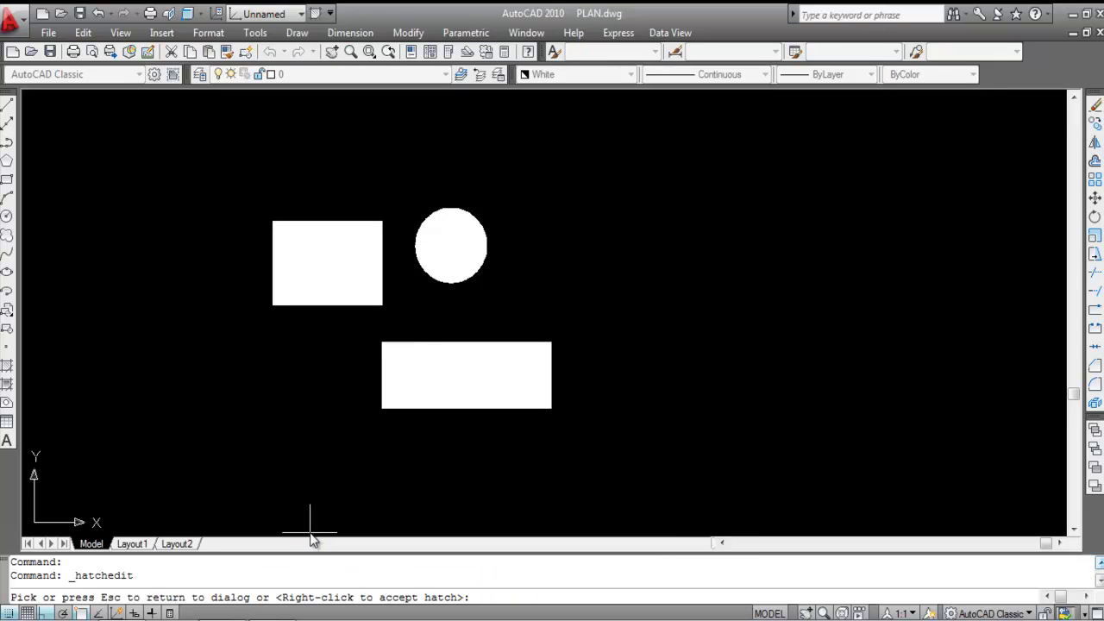
left_click(492, 388)
left_click(392, 276)
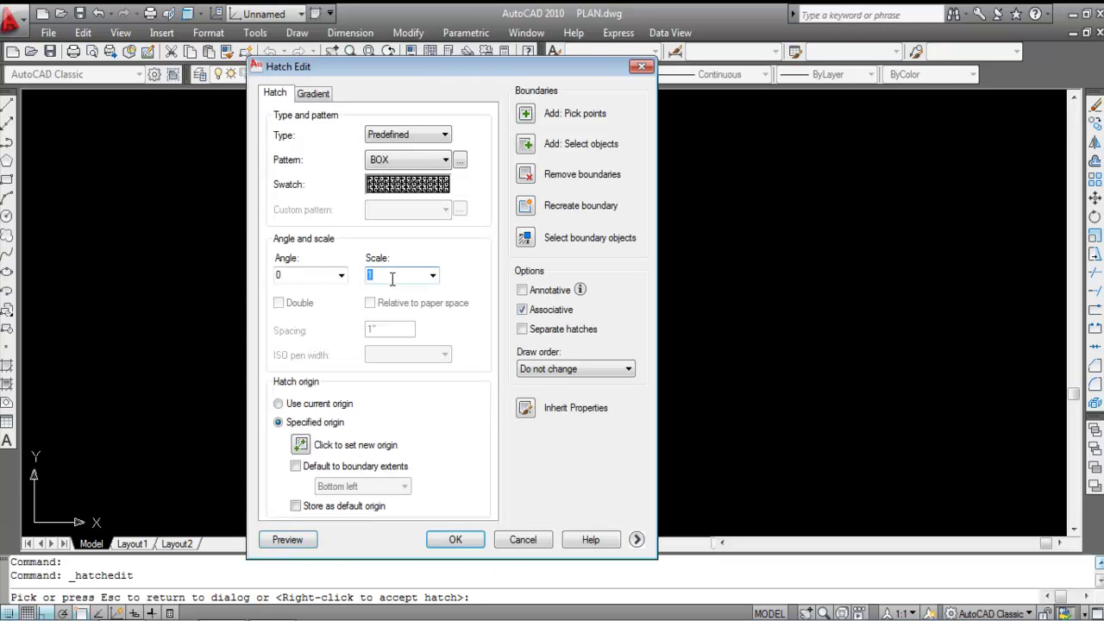
left_click(288, 539)
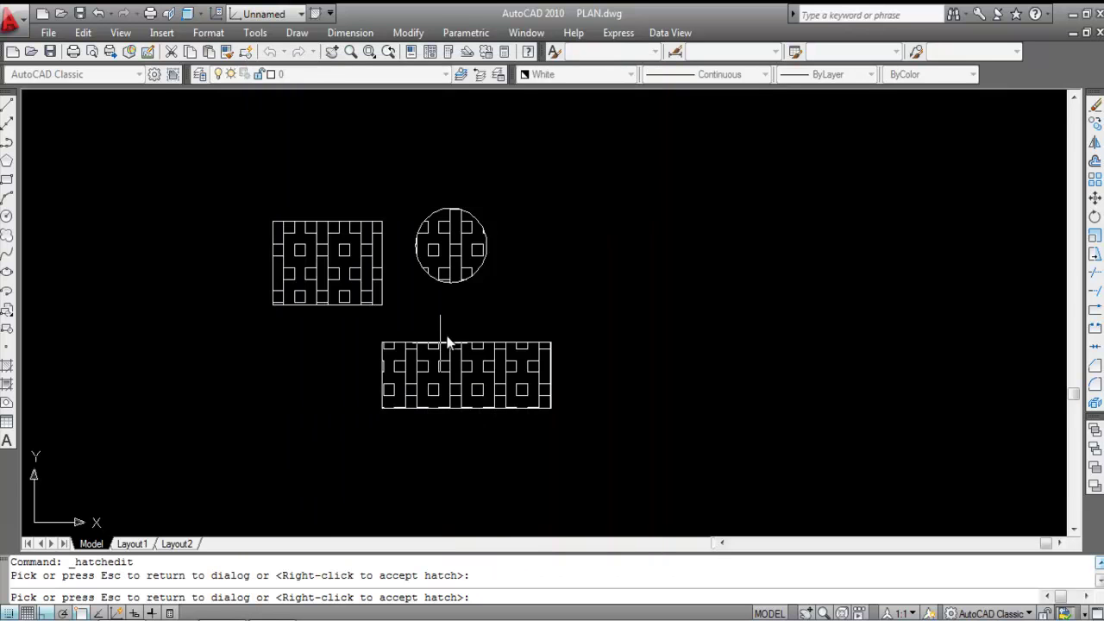
left_click(537, 343)
left_click(466, 543)
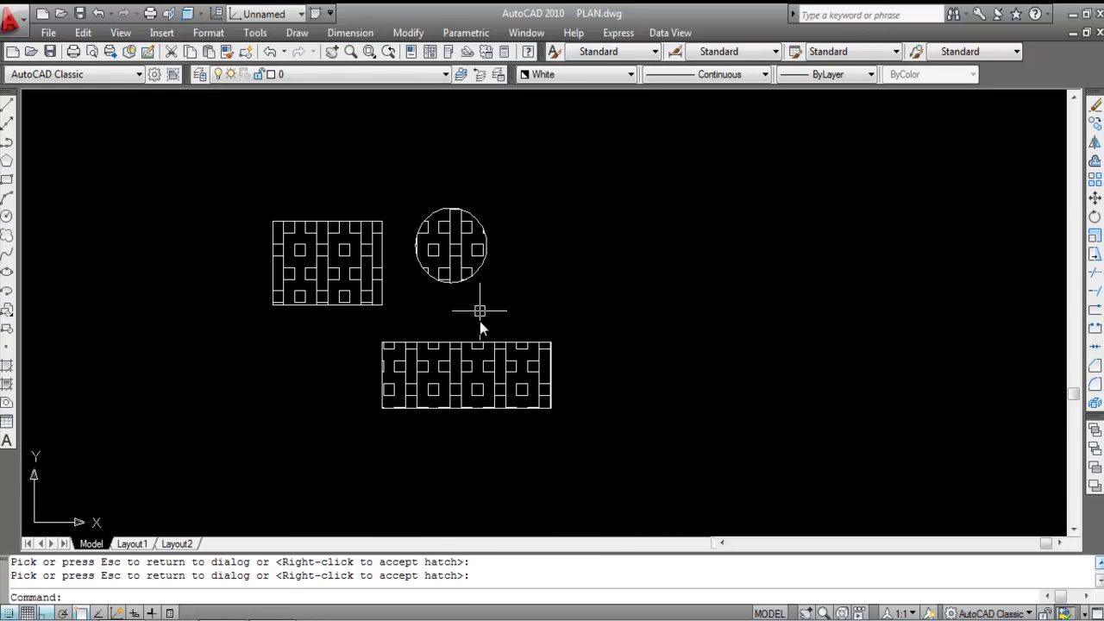
Step: Split the BOX hatch into separate hatches and check the rectangle and circle fills
double_click(466, 391)
left_click(524, 332)
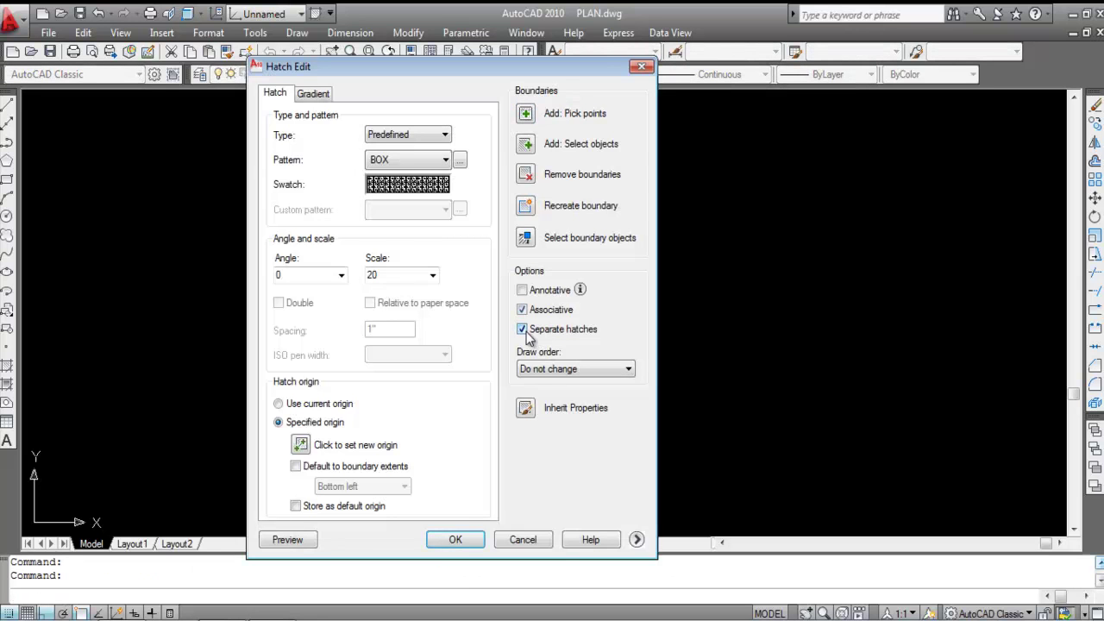
left_click(455, 539)
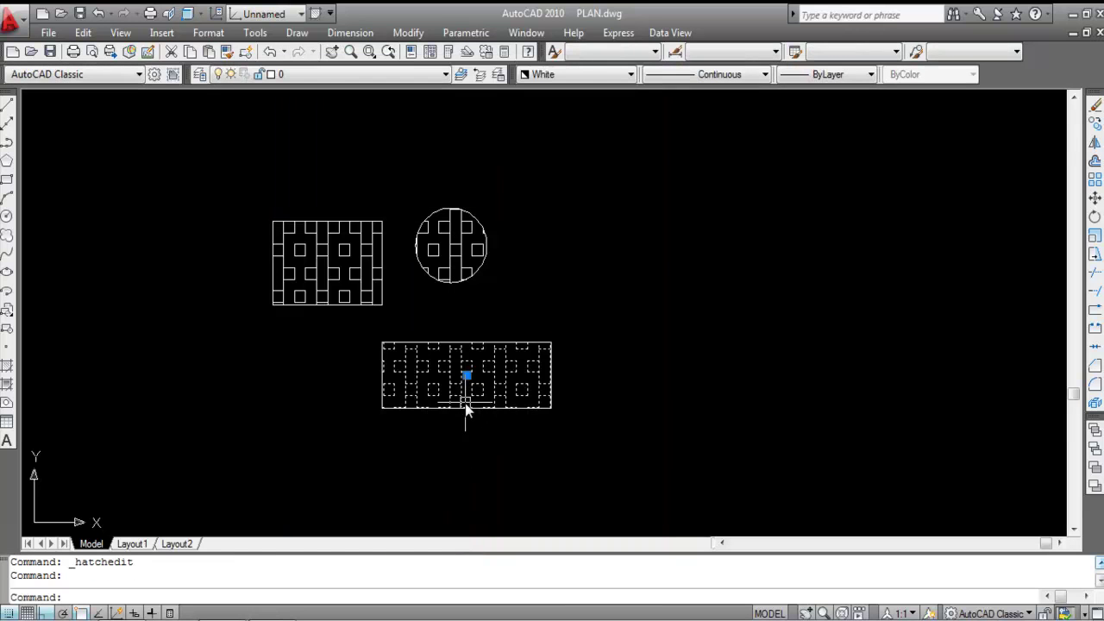
left_click(331, 281)
left_click(444, 248)
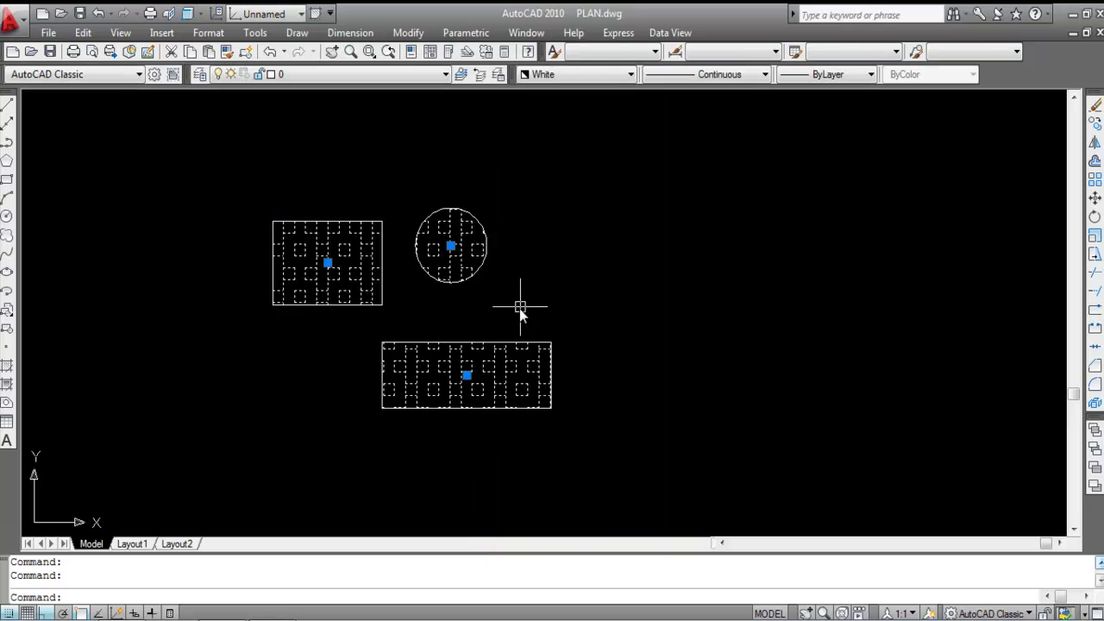
key("Escape")
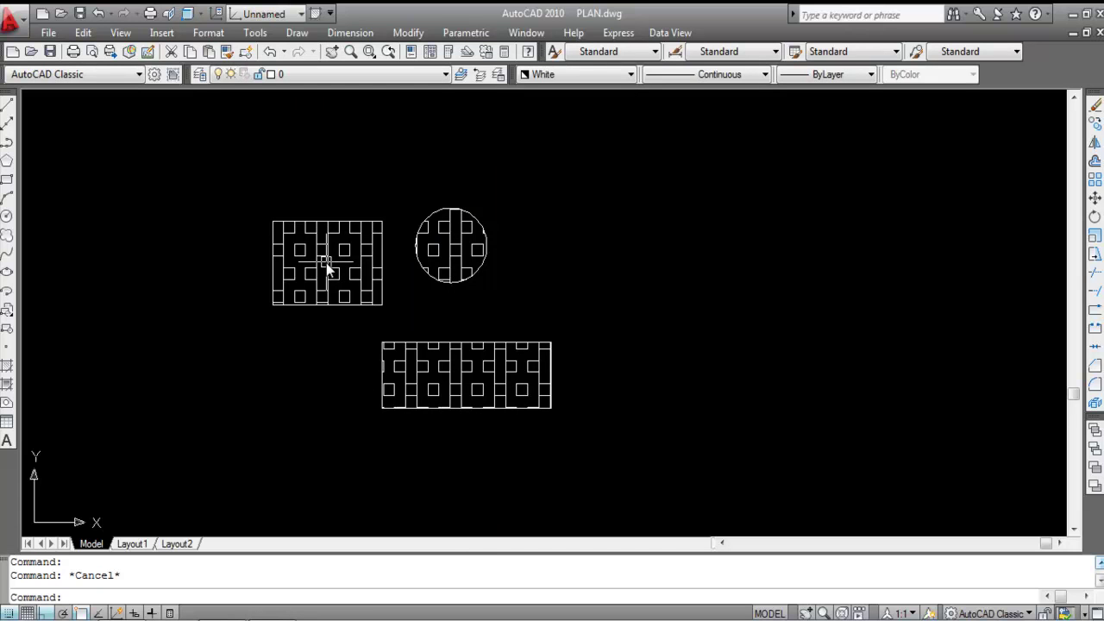
Step: Change the upper-left rectangle's BOX hatch to a centred radial blue-and-brown gradient
double_click(328, 268)
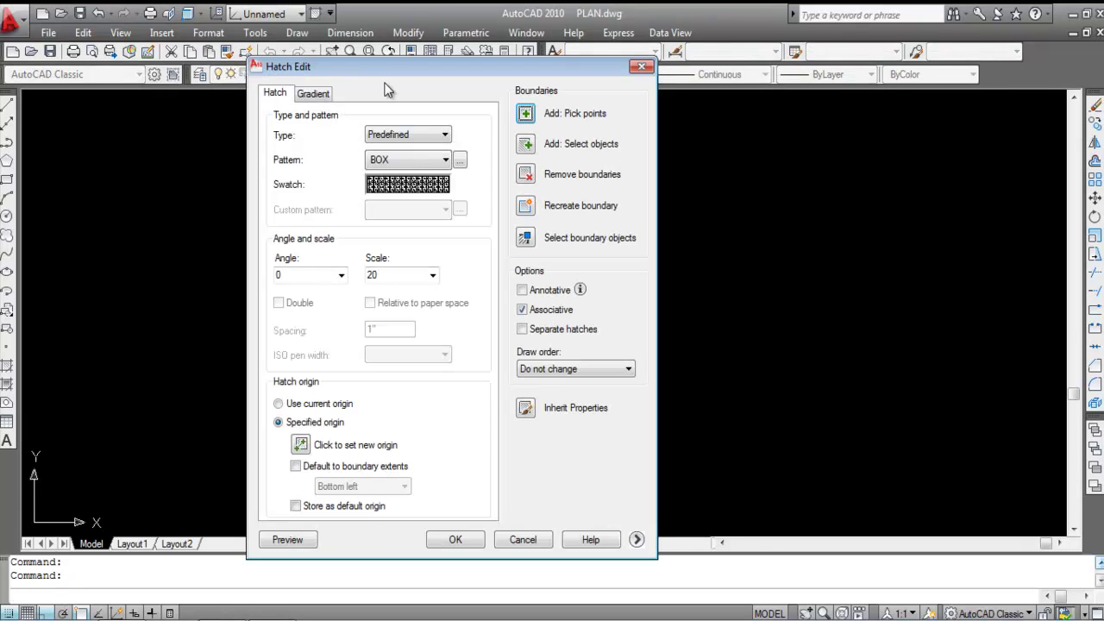
left_click(313, 95)
left_click(383, 221)
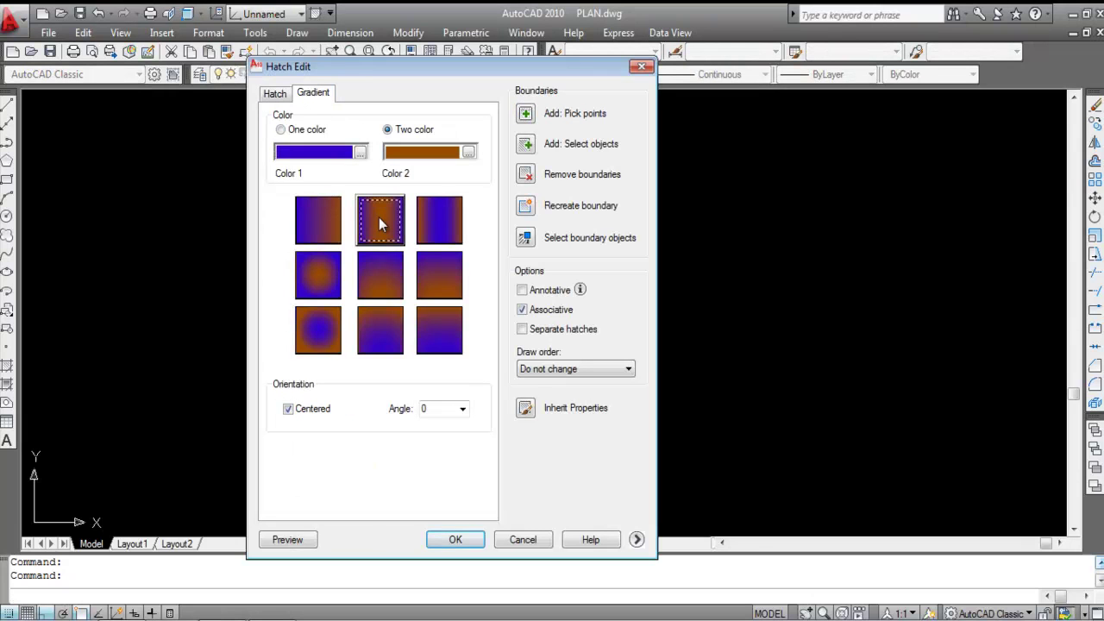
left_click(378, 289)
left_click(319, 287)
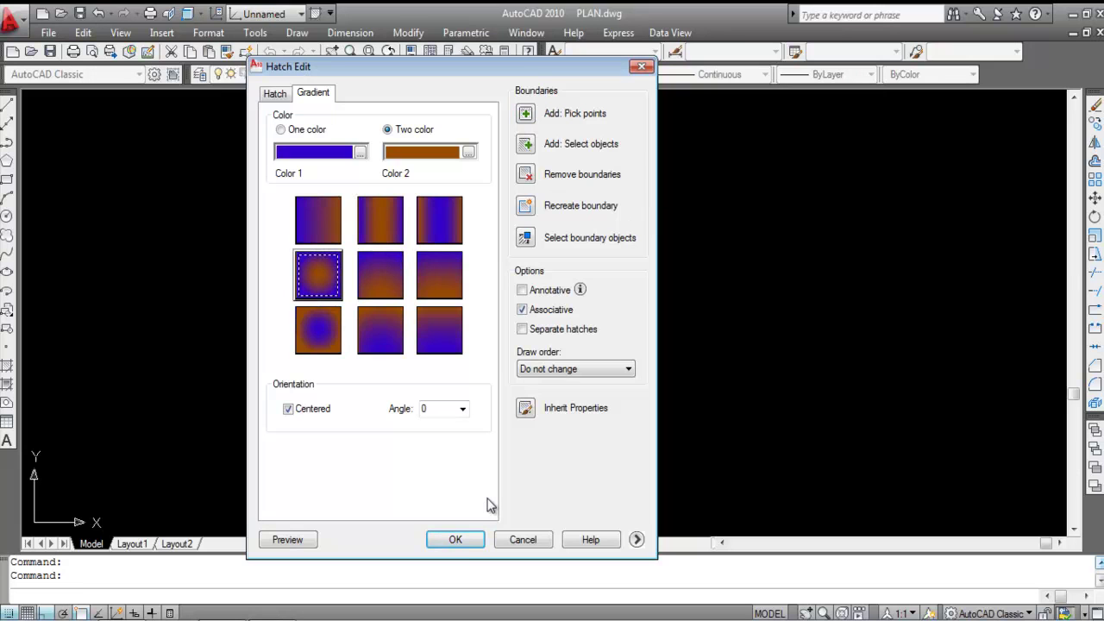
left_click(457, 540)
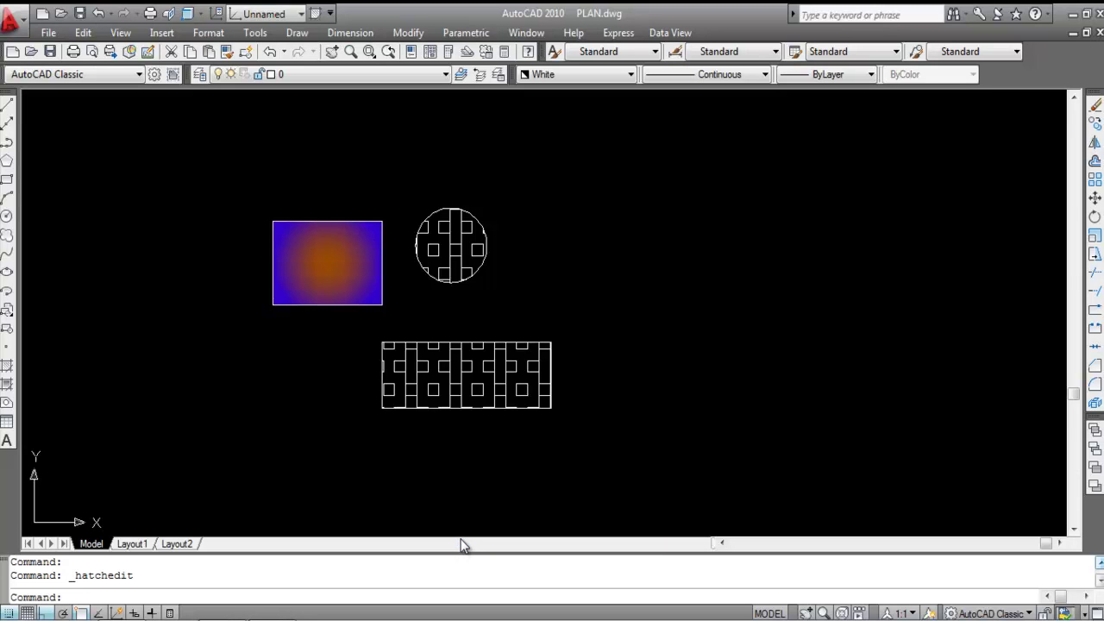
key("Escape")
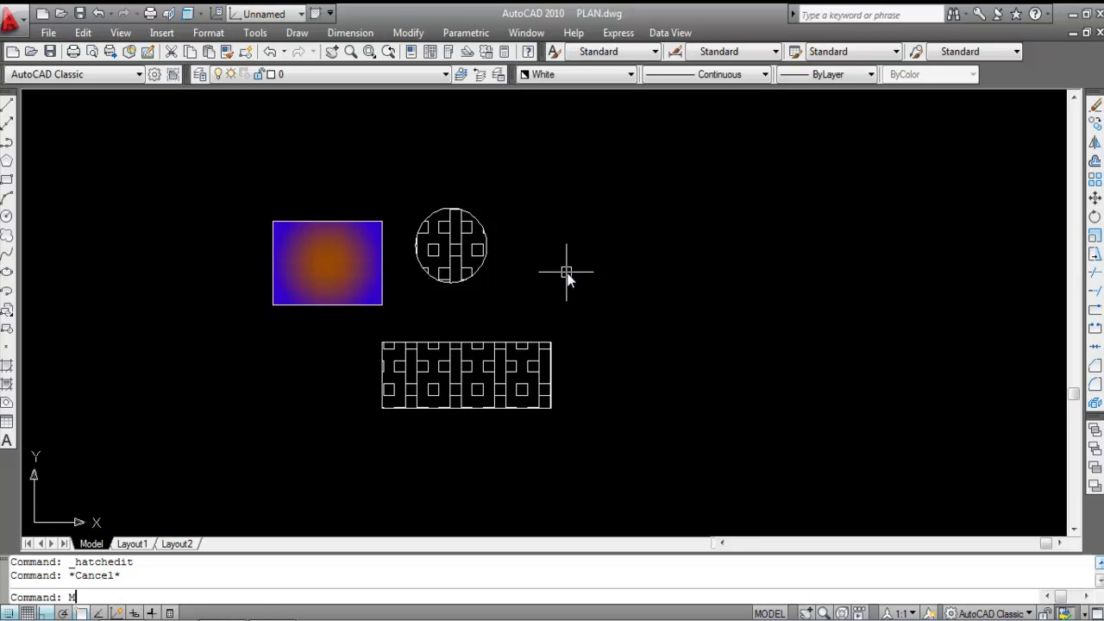
Step: Match the bottom rectangle's hatch to the radial gradient of the upper-left rectangle
key("Return")
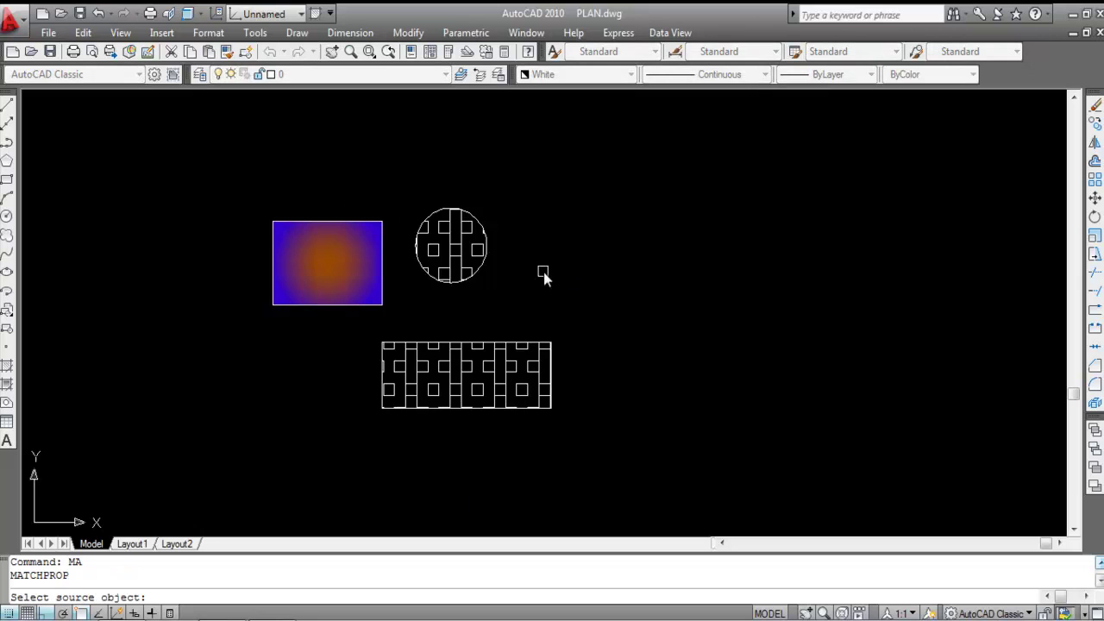
left_click(348, 290)
left_click(512, 382)
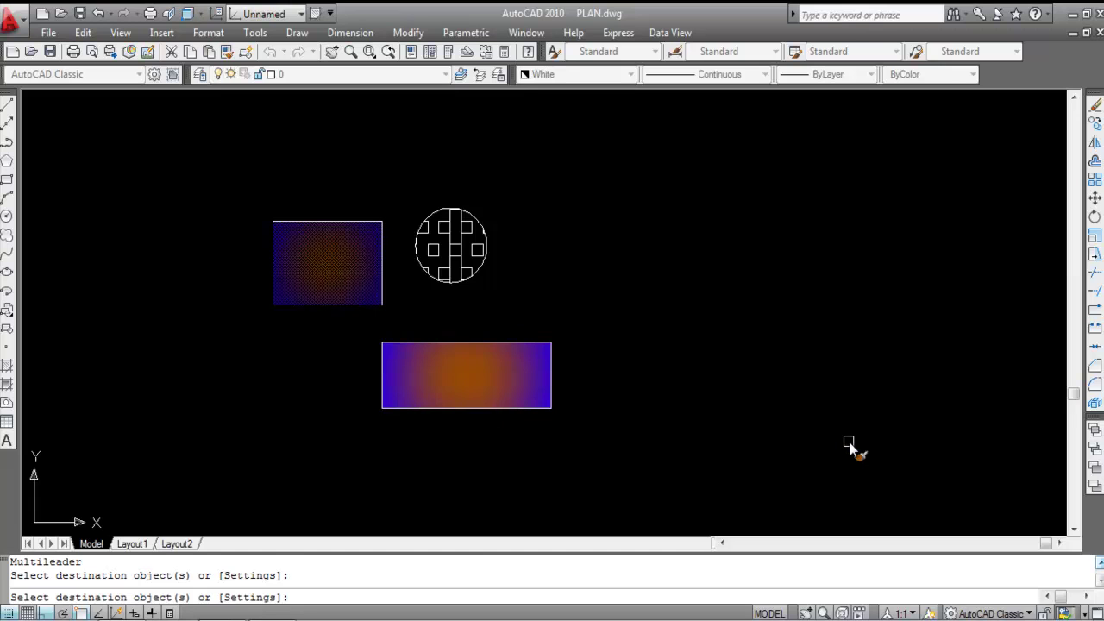
key("Escape")
Step: Match the upper-left rectangle's hatch to the circle's BOX pattern
key("Return")
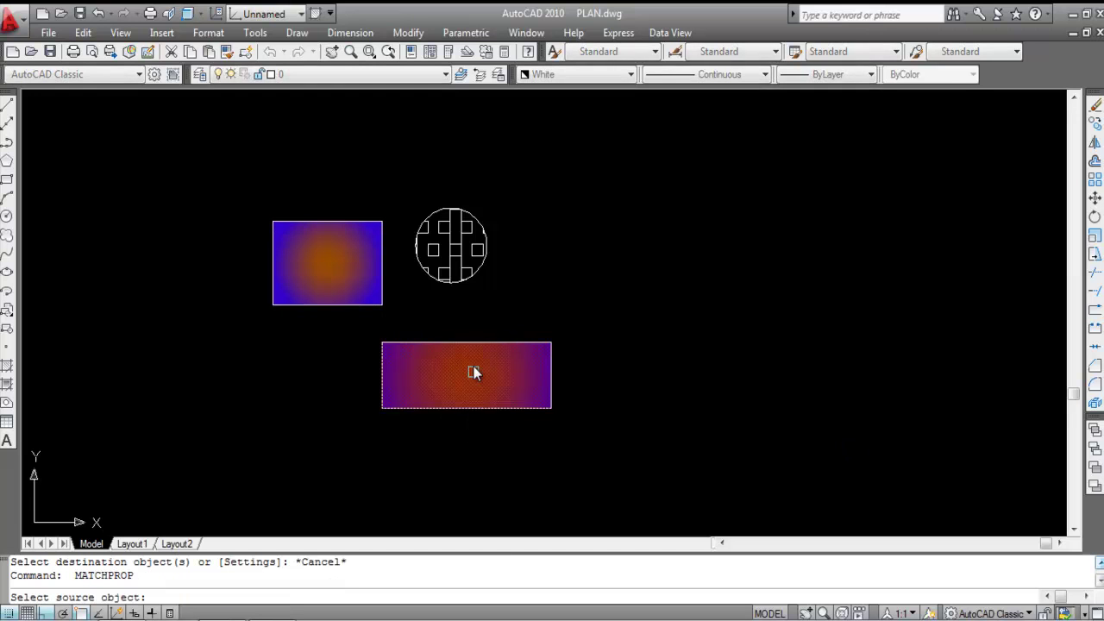
left_click(459, 250)
left_click(313, 266)
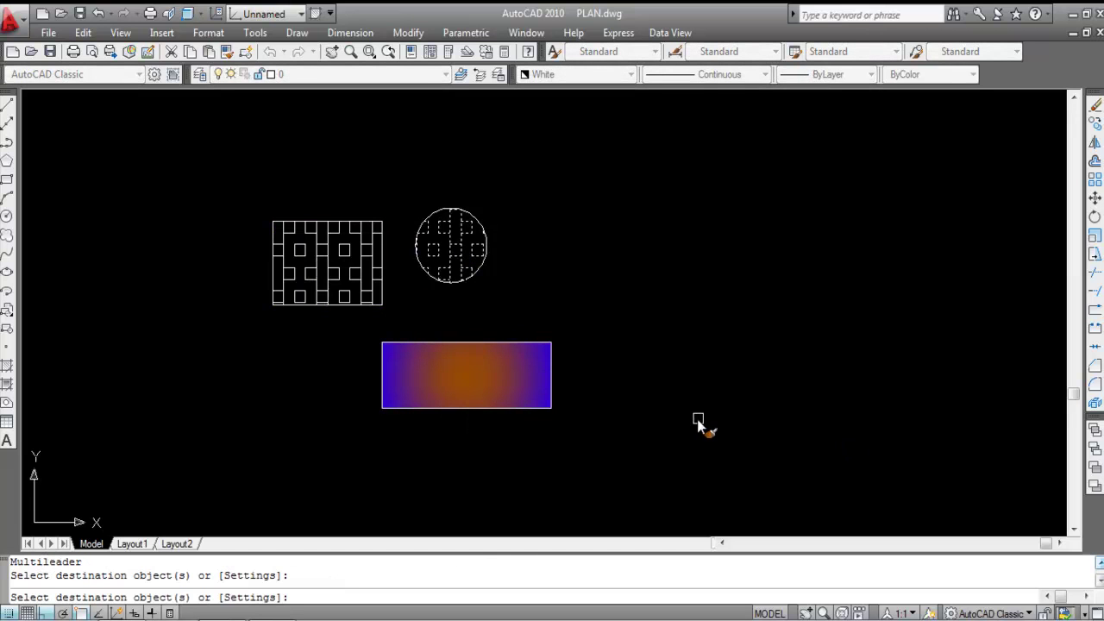
key("Escape")
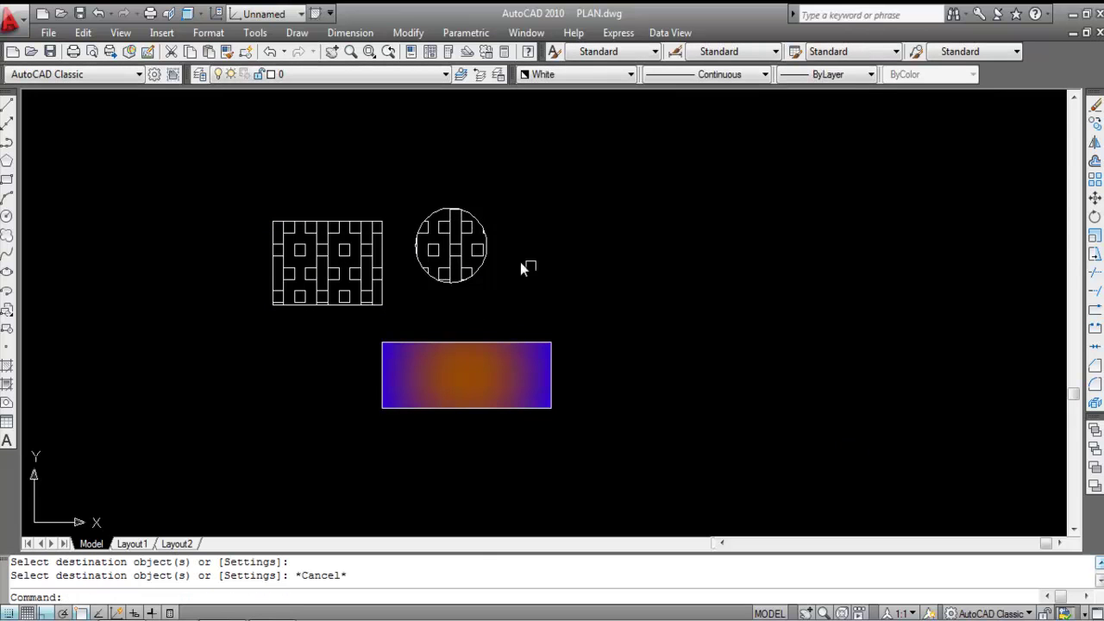